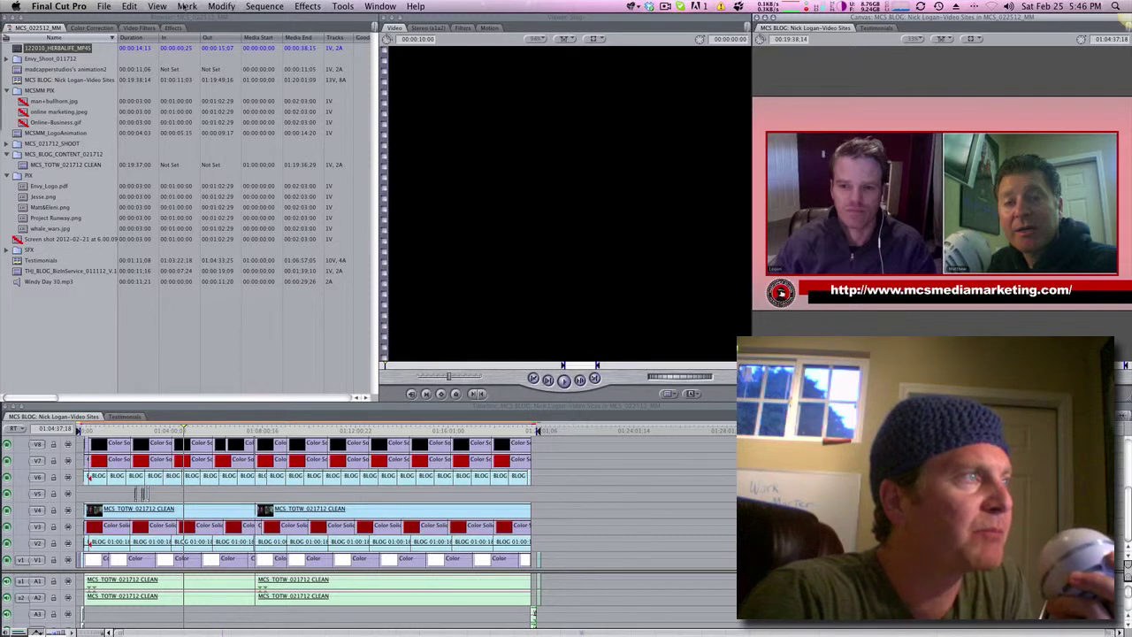
# Open the madcapperstudios's animation2 clip in the Viewer, scrub to its full logo, and move the sequence playhead further along
pyautogui.click(122, 20)
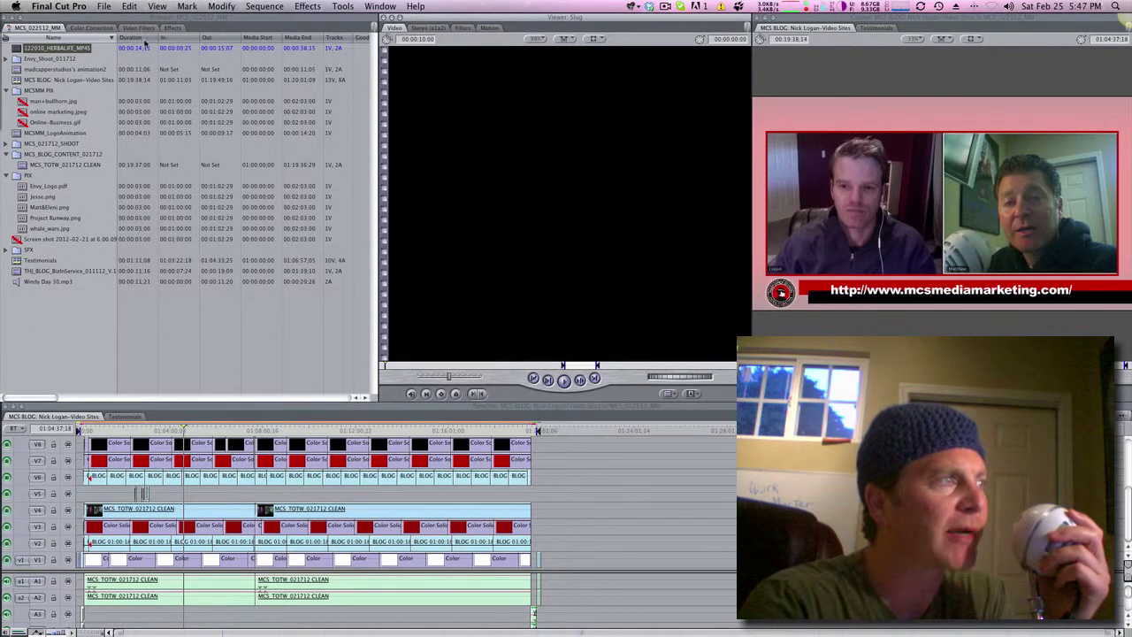
pyautogui.doubleClick(15, 70)
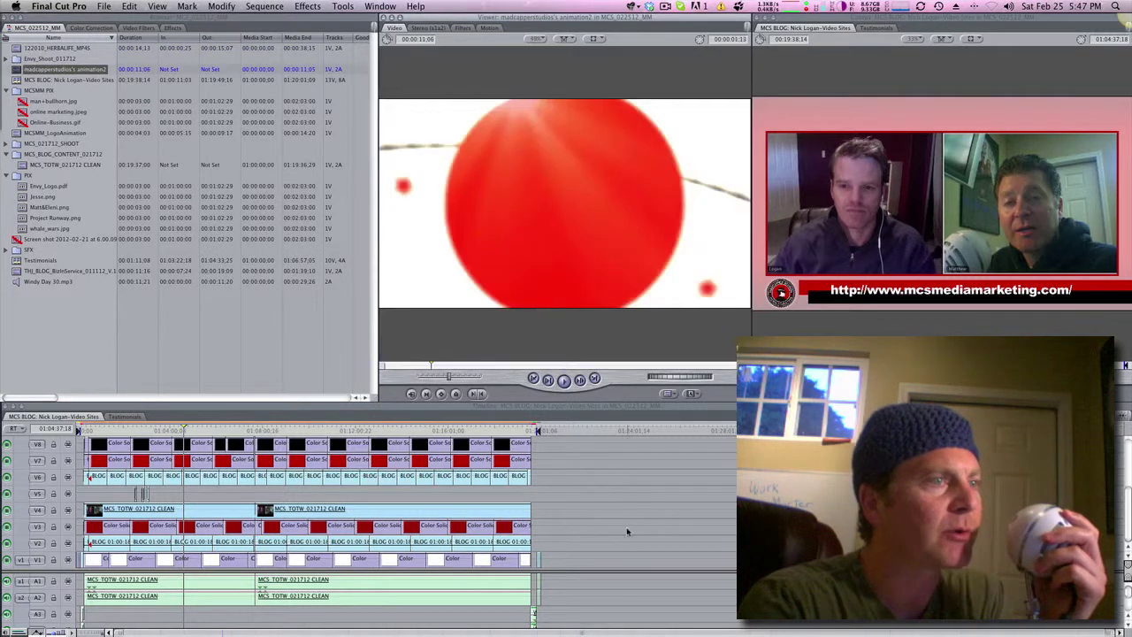
pyautogui.moveTo(452, 370); pyautogui.dragTo(606, 378)
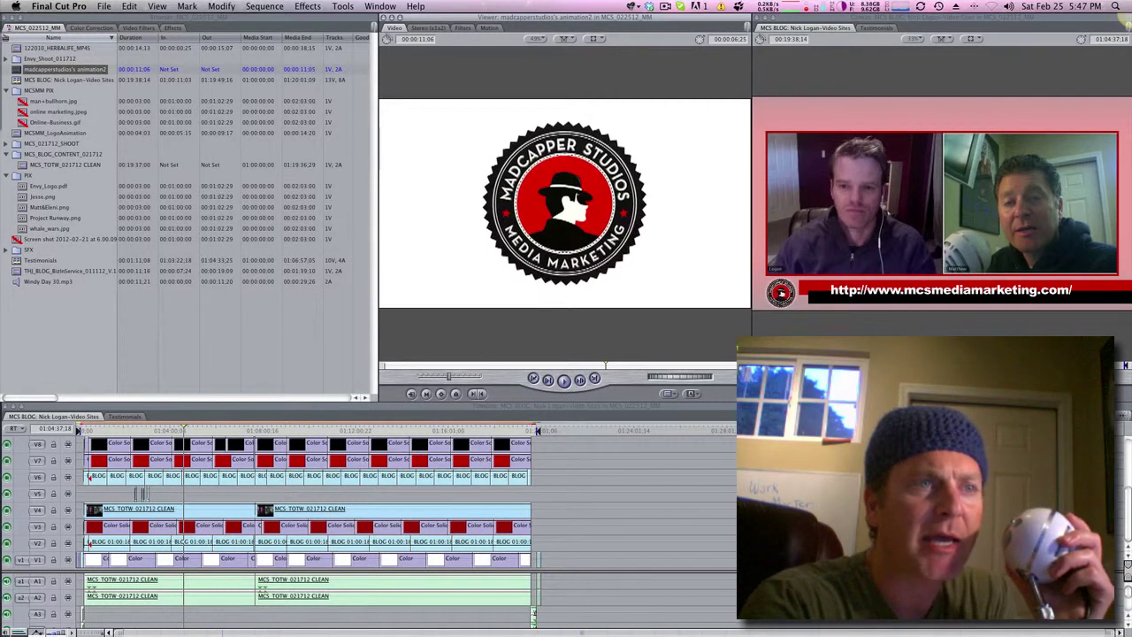
pyautogui.click(956, 370)
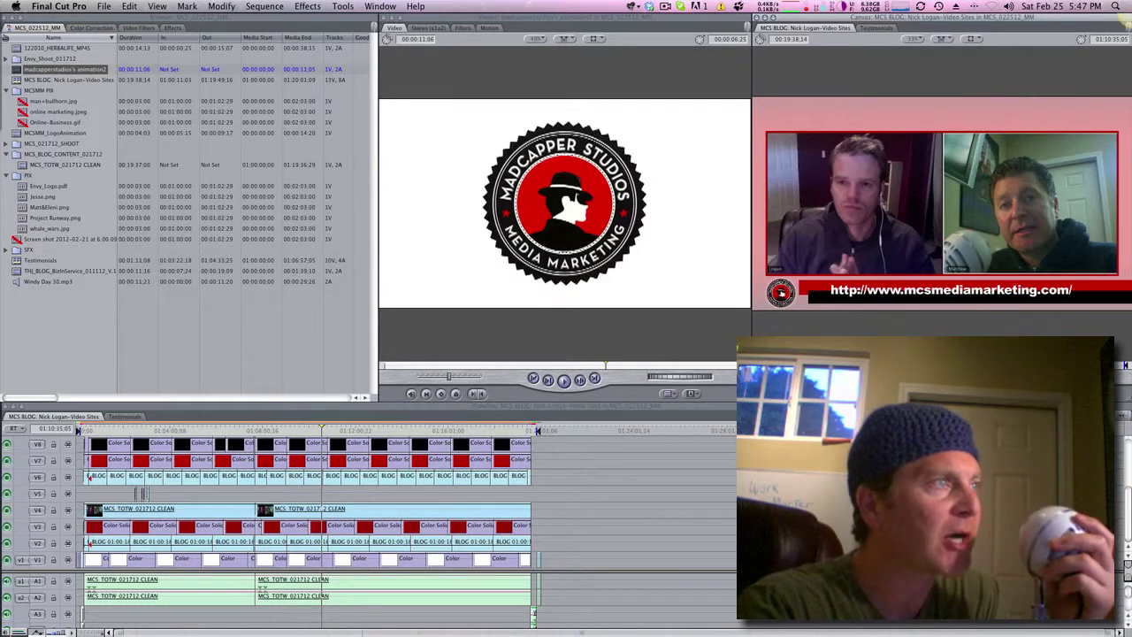
# Enlarge the Browser window across most of the workspace to expose its additional metadata columns
pyautogui.click(104, 16)
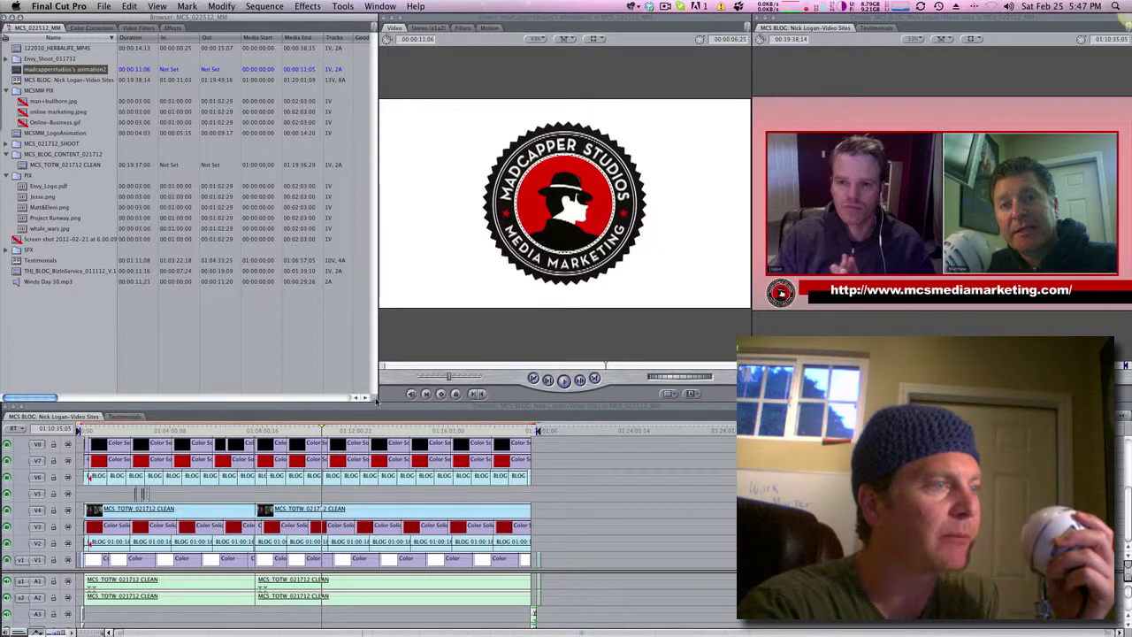
pyautogui.moveTo(375, 399); pyautogui.dragTo(812, 617)
pyautogui.click(108, 358)
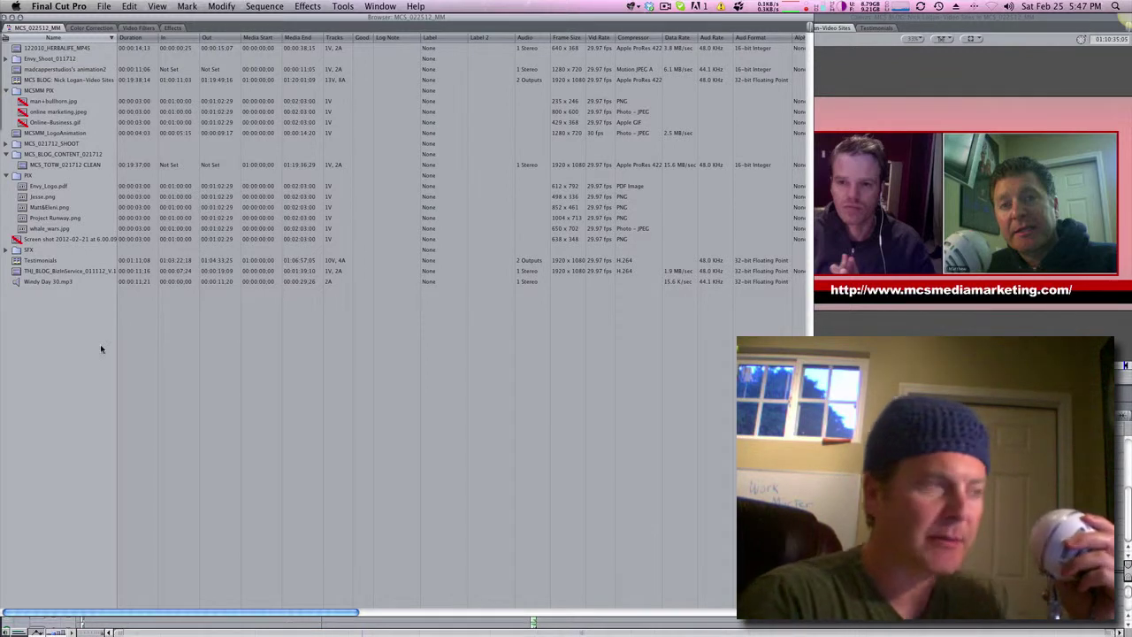
# Show the Browser items as large icons, and return the Browser to list view
pyautogui.rightClick(100, 345)
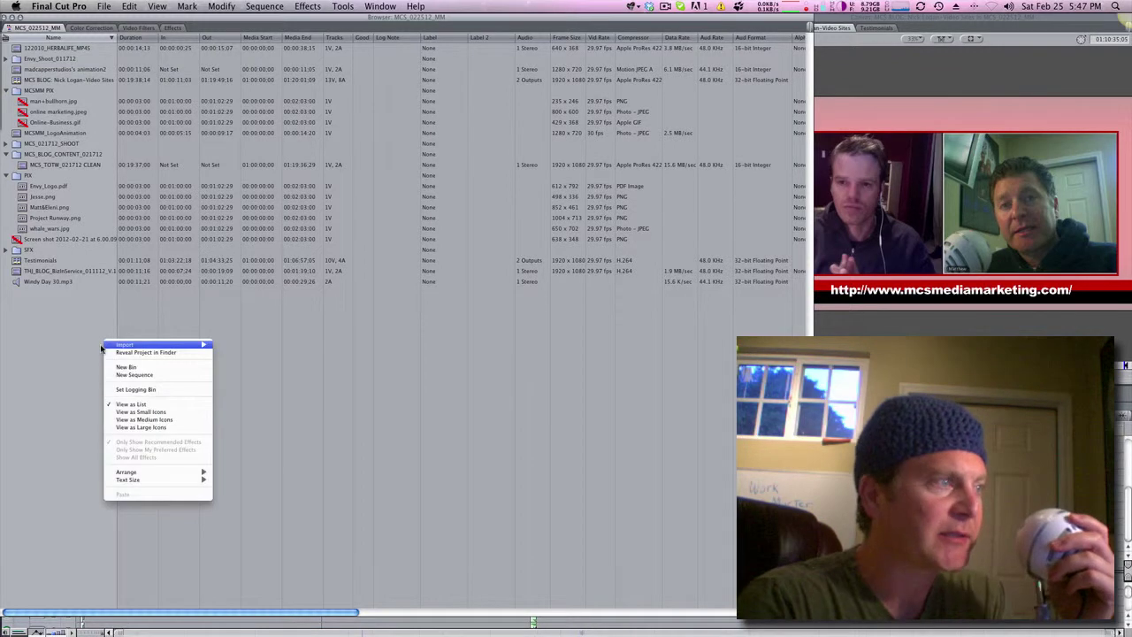
pyautogui.click(123, 428)
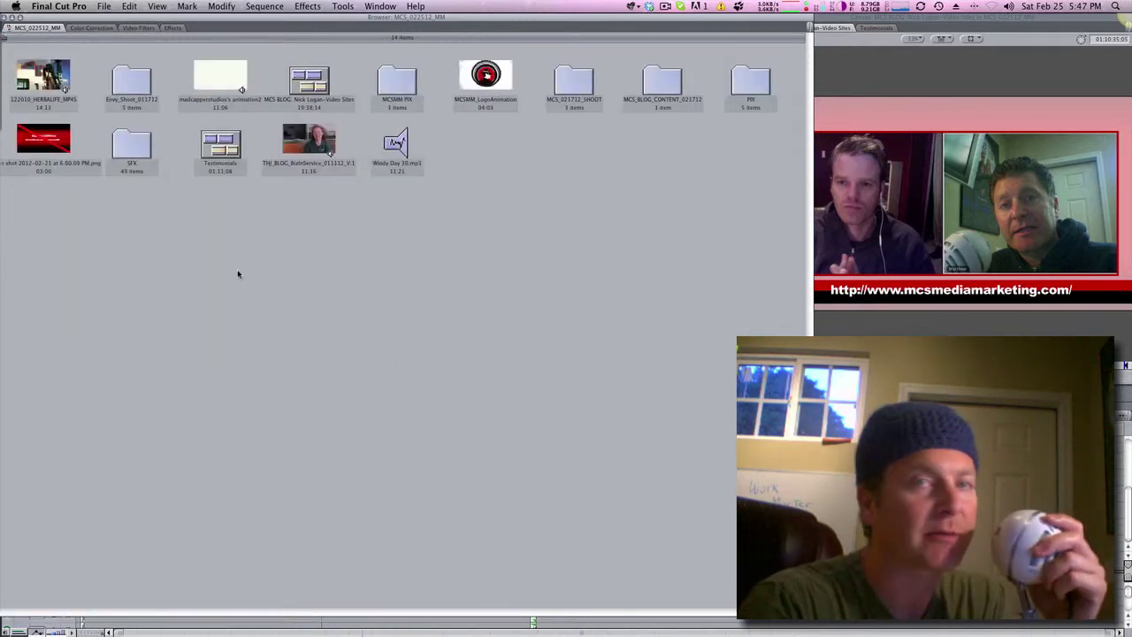
pyautogui.rightClick(299, 257)
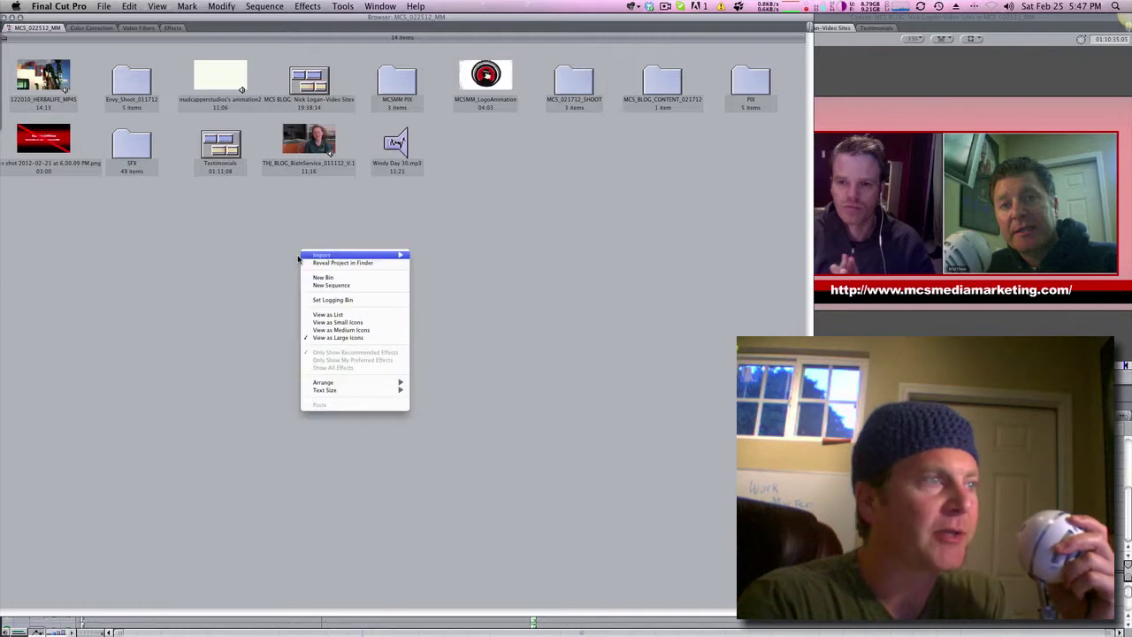
pyautogui.click(328, 314)
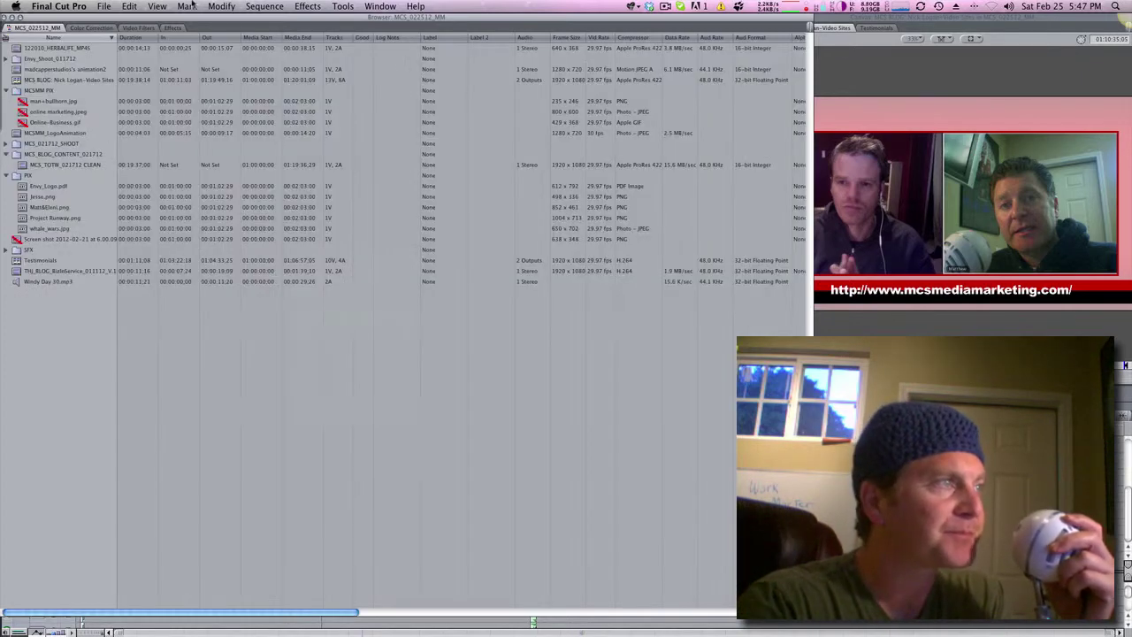
pyautogui.click(104, 6)
pyautogui.moveTo(129, 6)
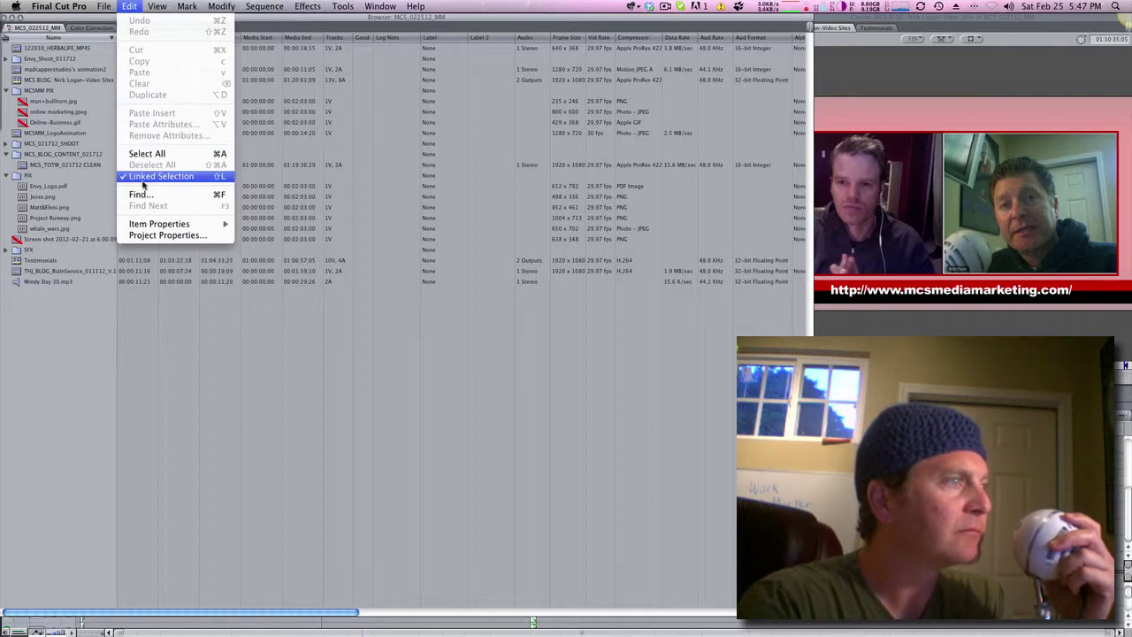
pyautogui.click(71, 333)
pyautogui.press('F3')
pyautogui.press('F3')
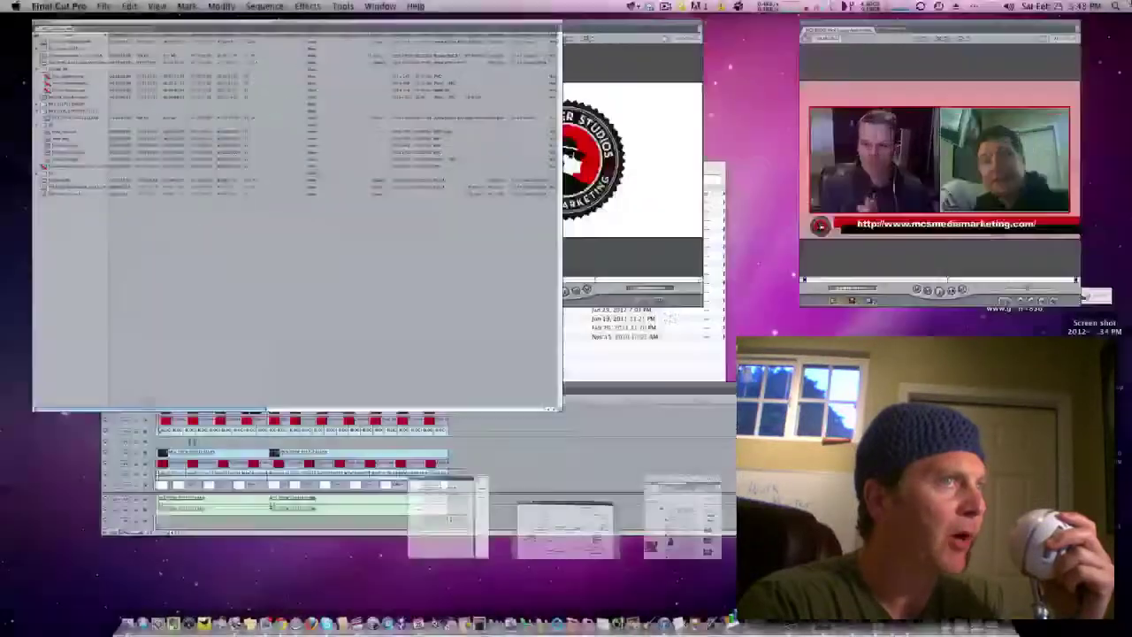
pyautogui.click(665, 7)
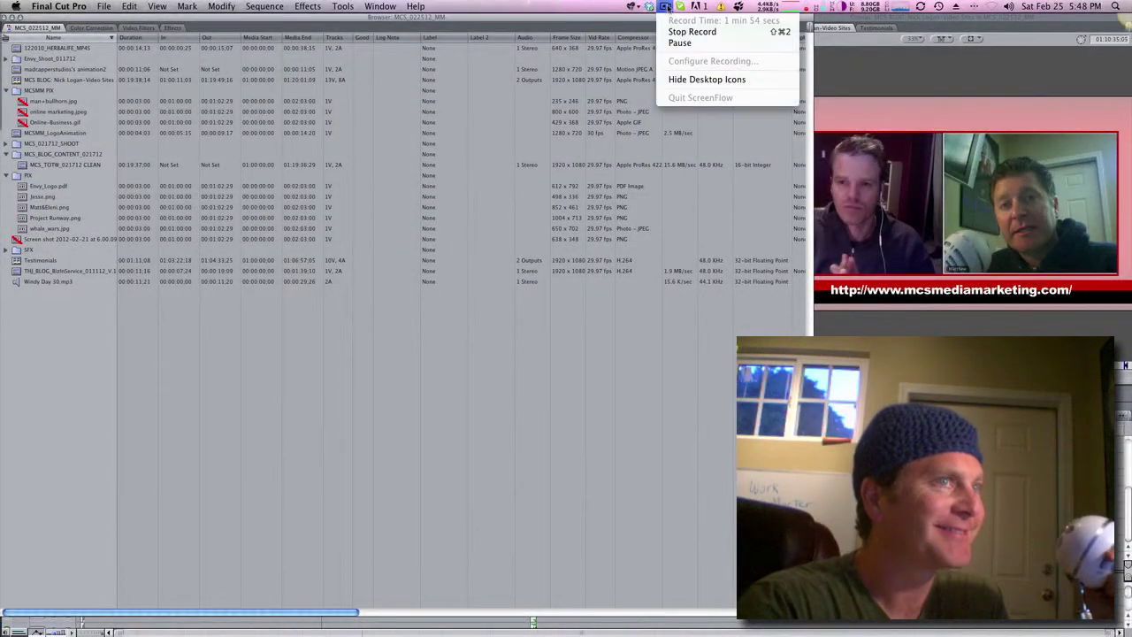
pyautogui.click(657, 42)
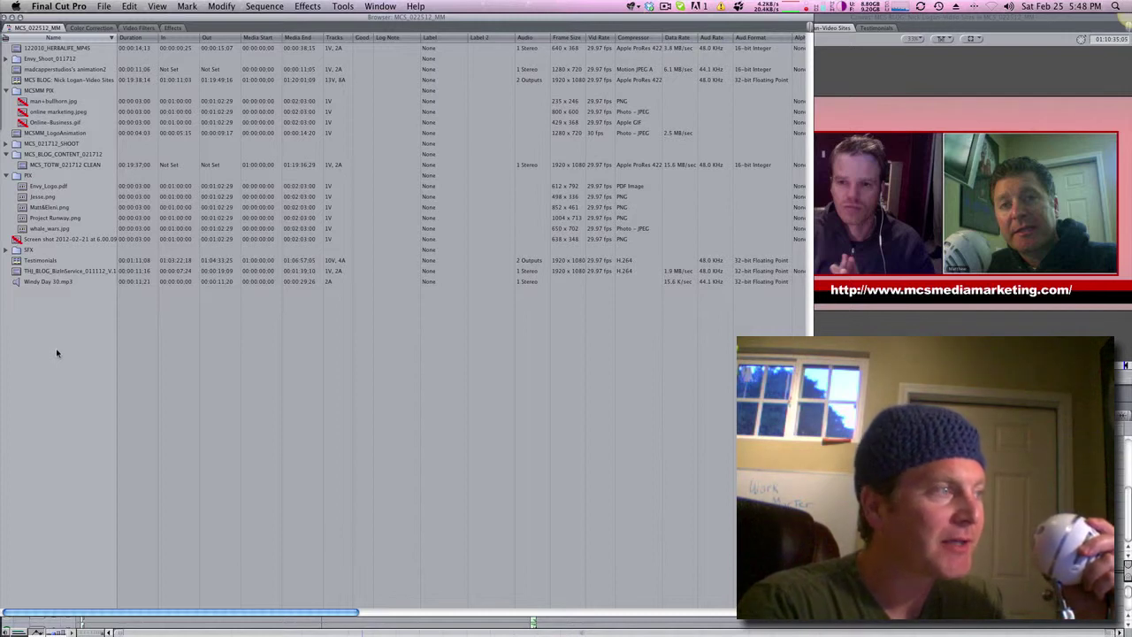
# Set the Browser text size to Large and widen the Name column to fit the full item names
pyautogui.rightClick(75, 320)
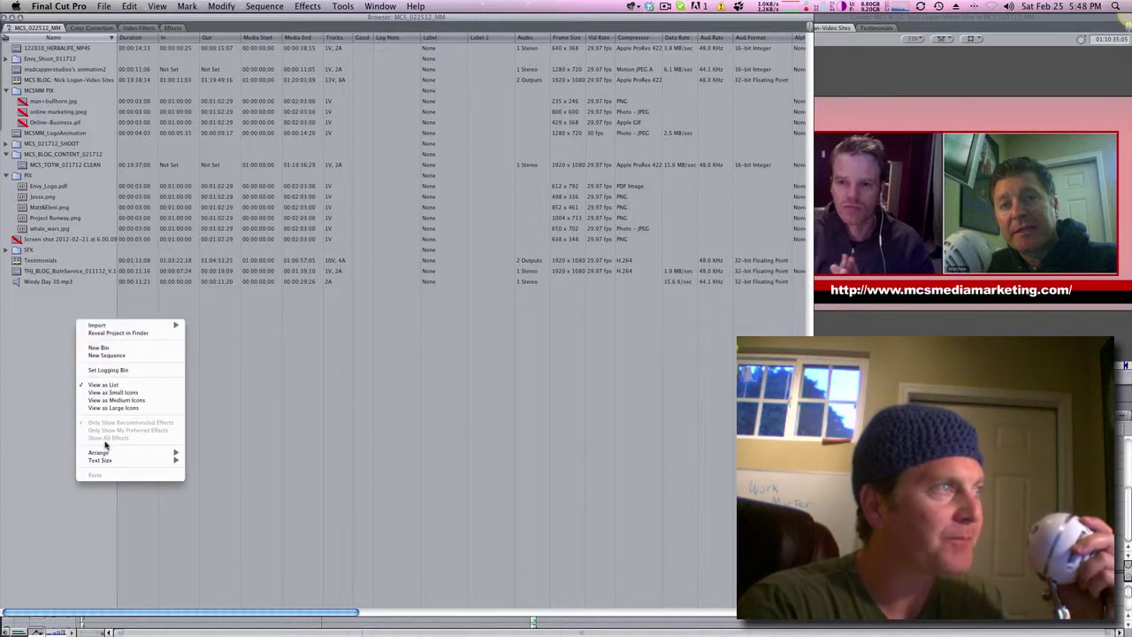
pyautogui.moveTo(103, 461)
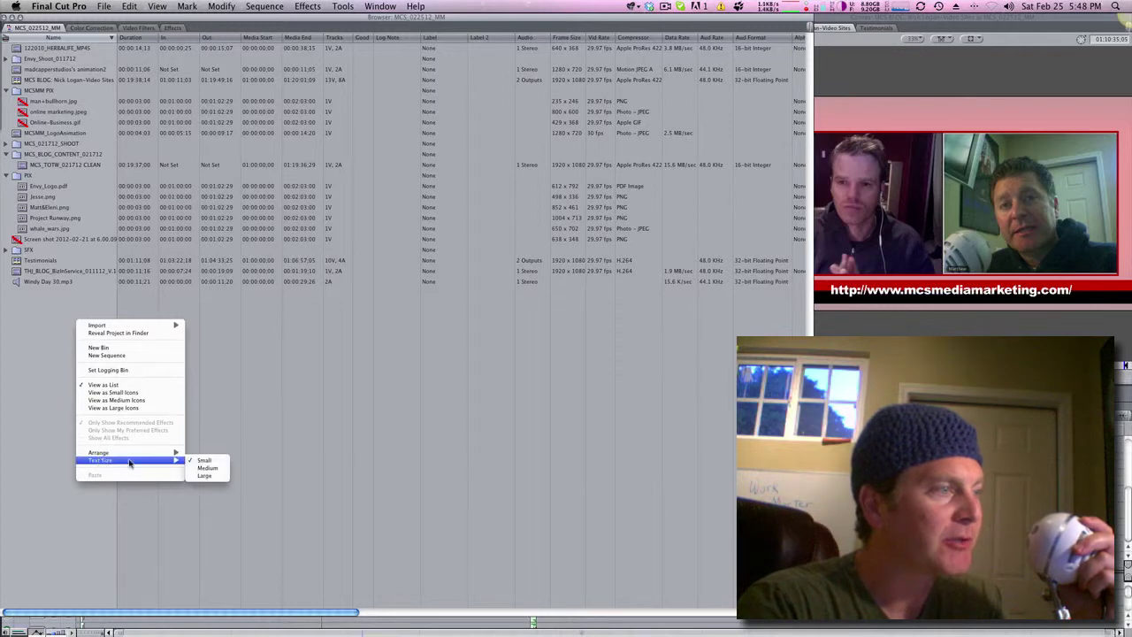
pyautogui.click(216, 477)
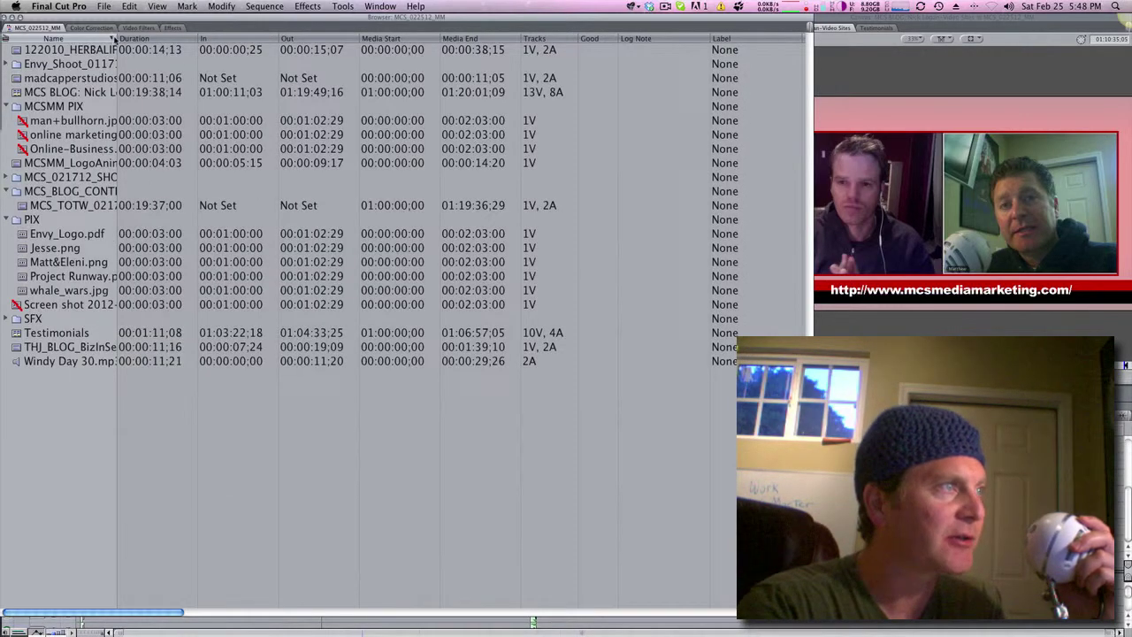
pyautogui.moveTo(118, 40); pyautogui.dragTo(294, 40)
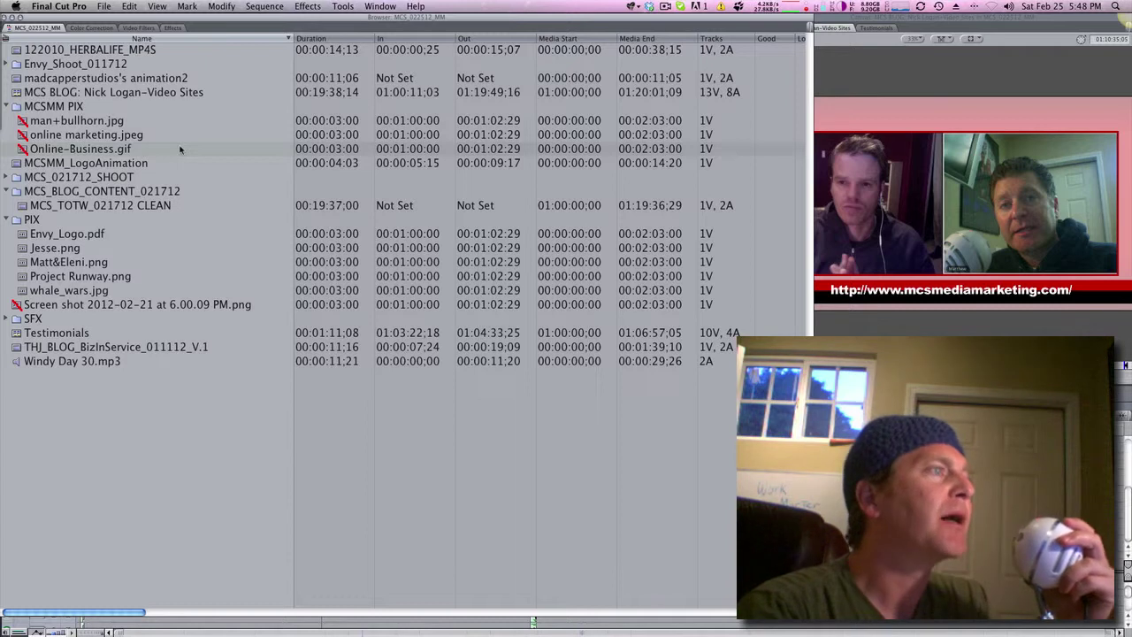
# Add a new bin to the MCS_022512_MM project
pyautogui.click(128, 220)
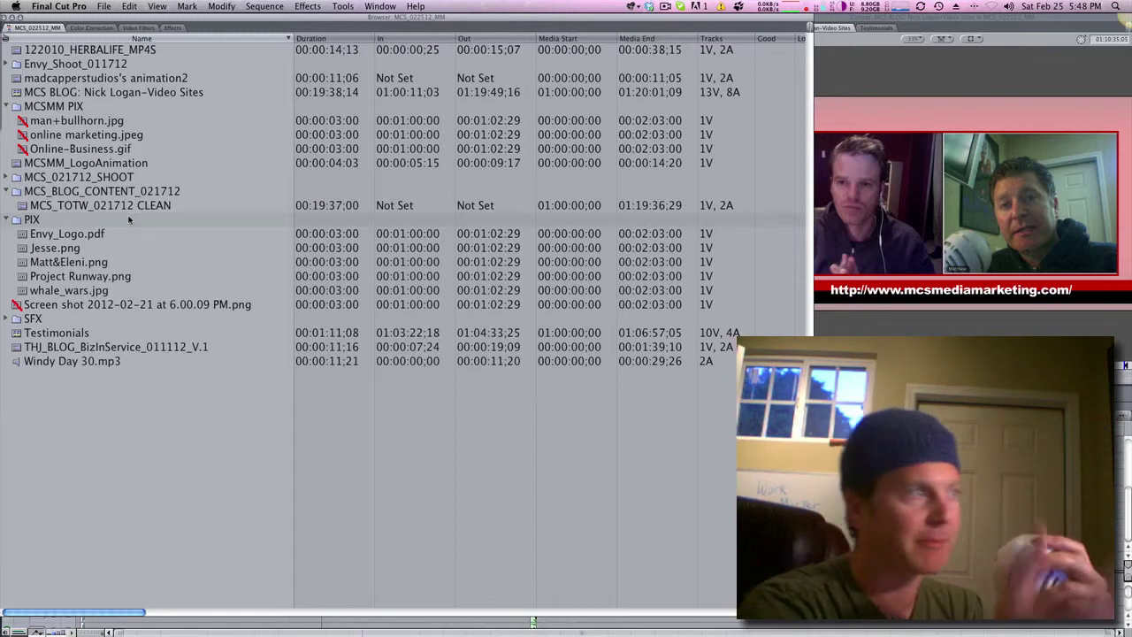
pyautogui.click(166, 436)
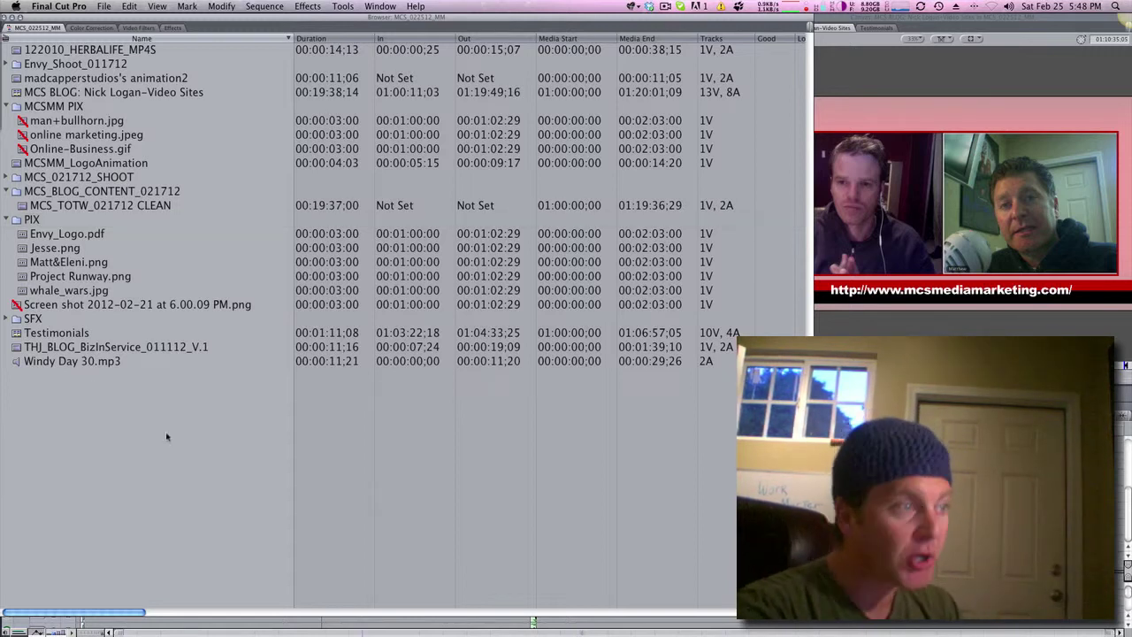
pyautogui.rightClick(121, 396)
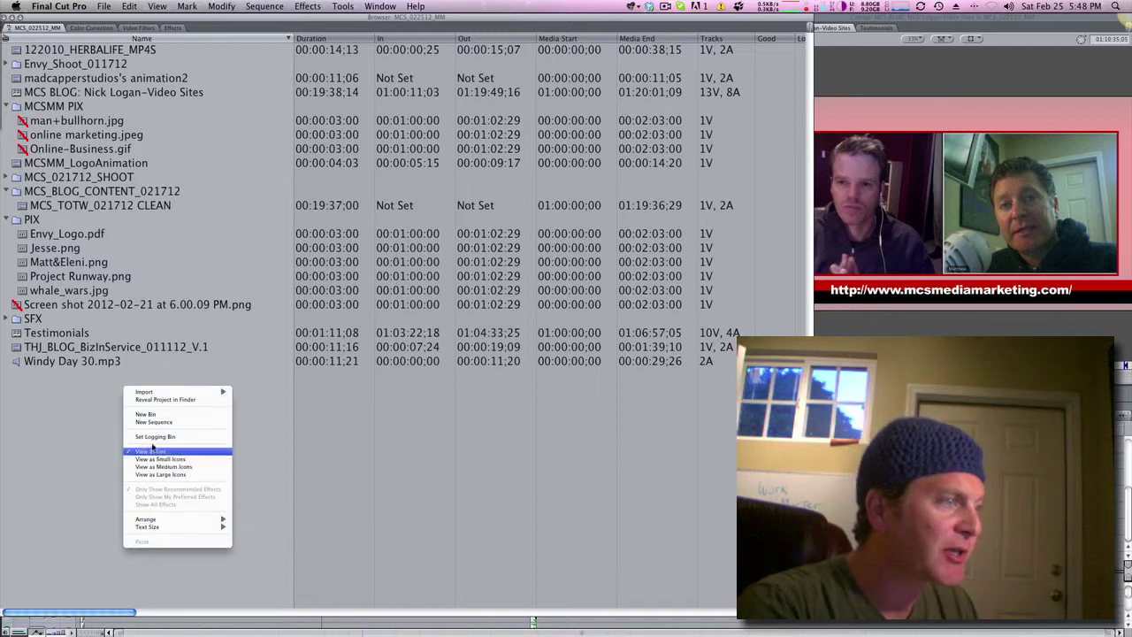
pyautogui.click(157, 415)
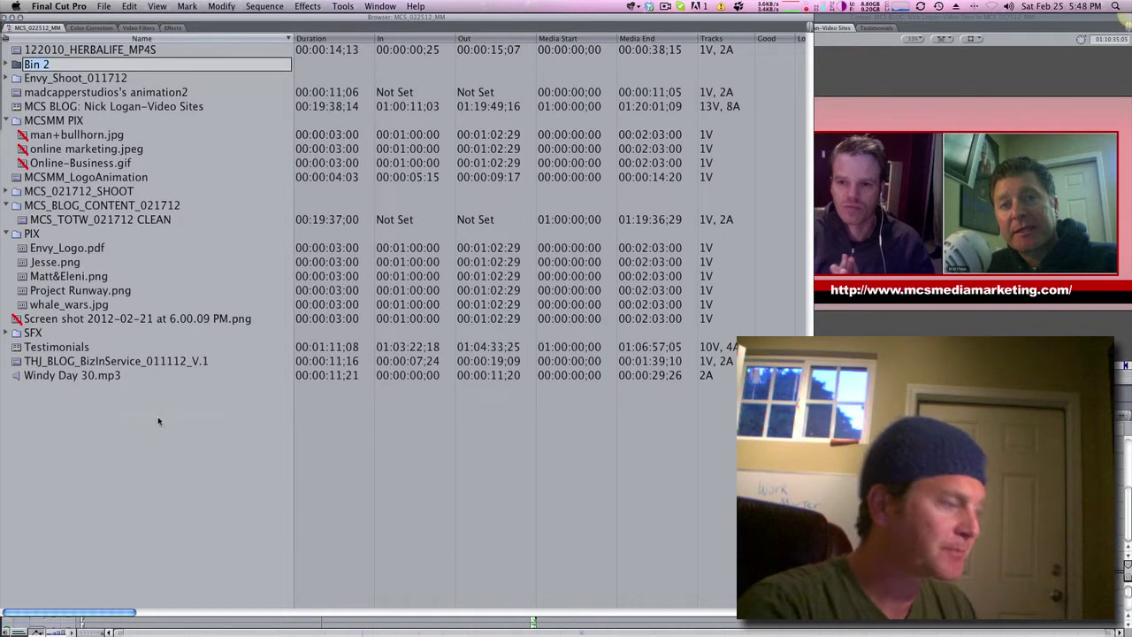
# Create two new sequences in the project and delete both of them
pyautogui.press('super+n')
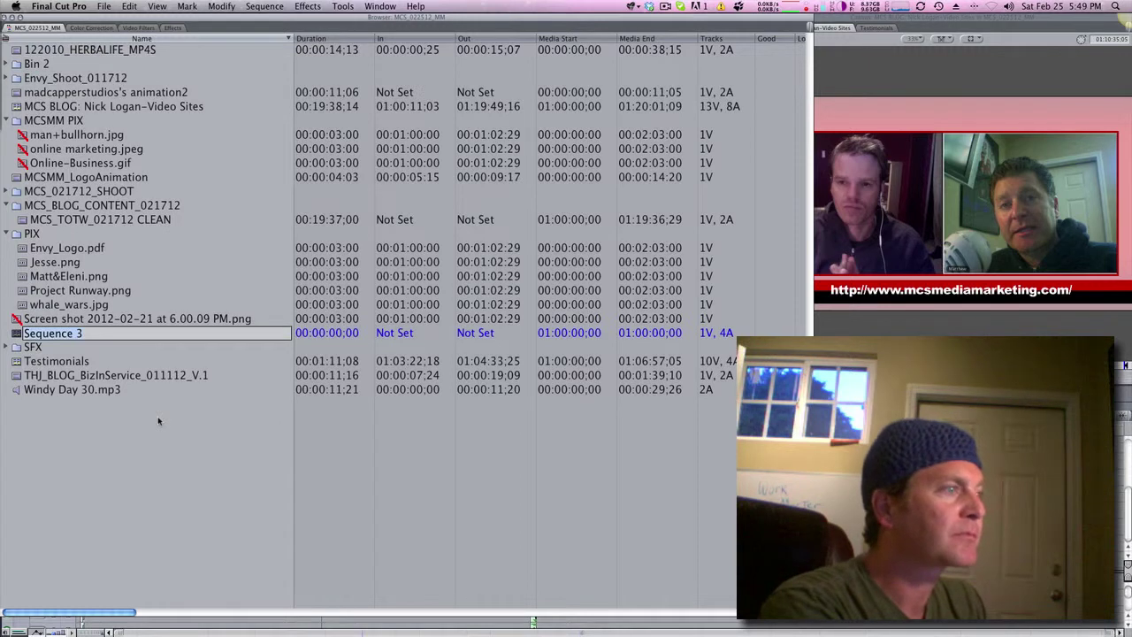
pyautogui.press('super+n')
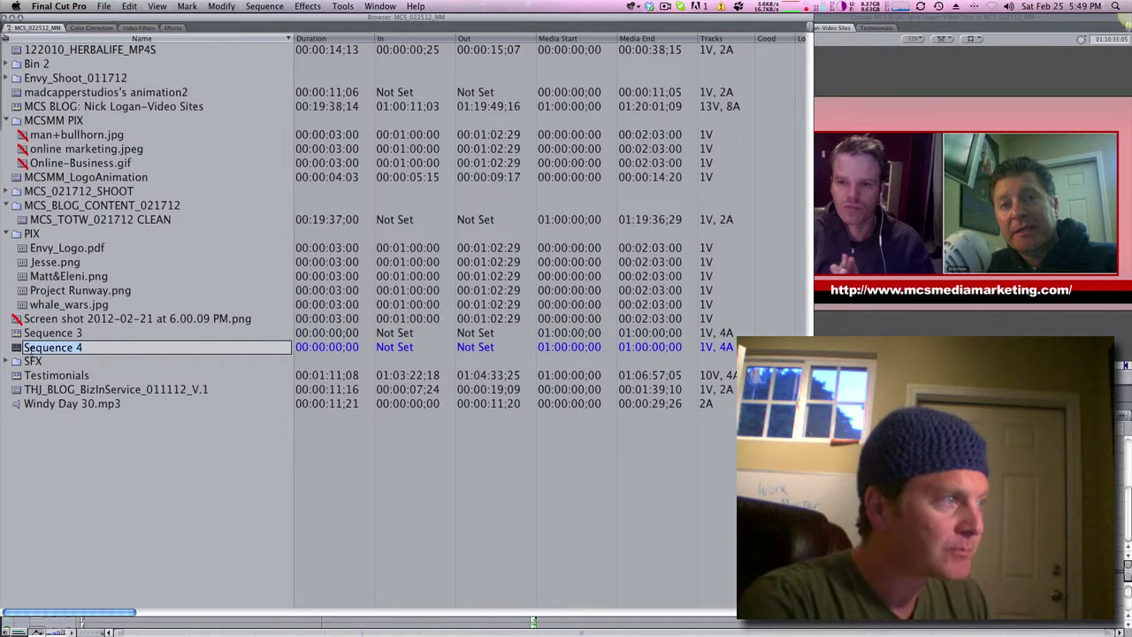
pyautogui.click(18, 335)
pyautogui.keyDown('shift'); pyautogui.click(17, 347); pyautogui.keyUp('shift')
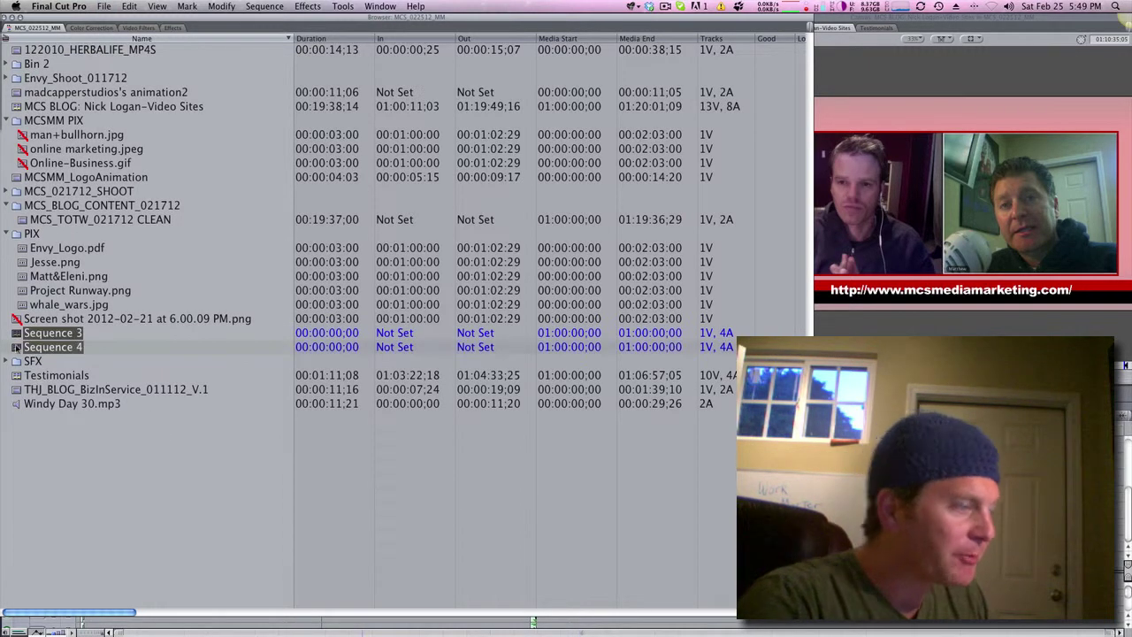
pyautogui.press('Delete')
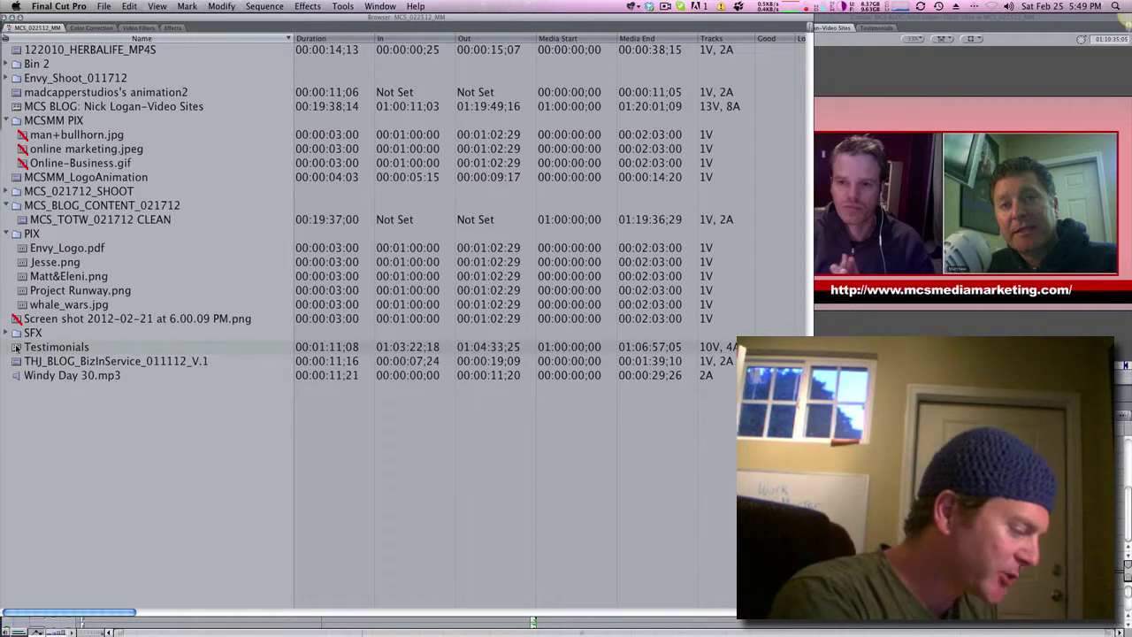
# Create a new project and switch back to the MCS_022512_MM project in the Browser
pyautogui.press('shift+super+n')
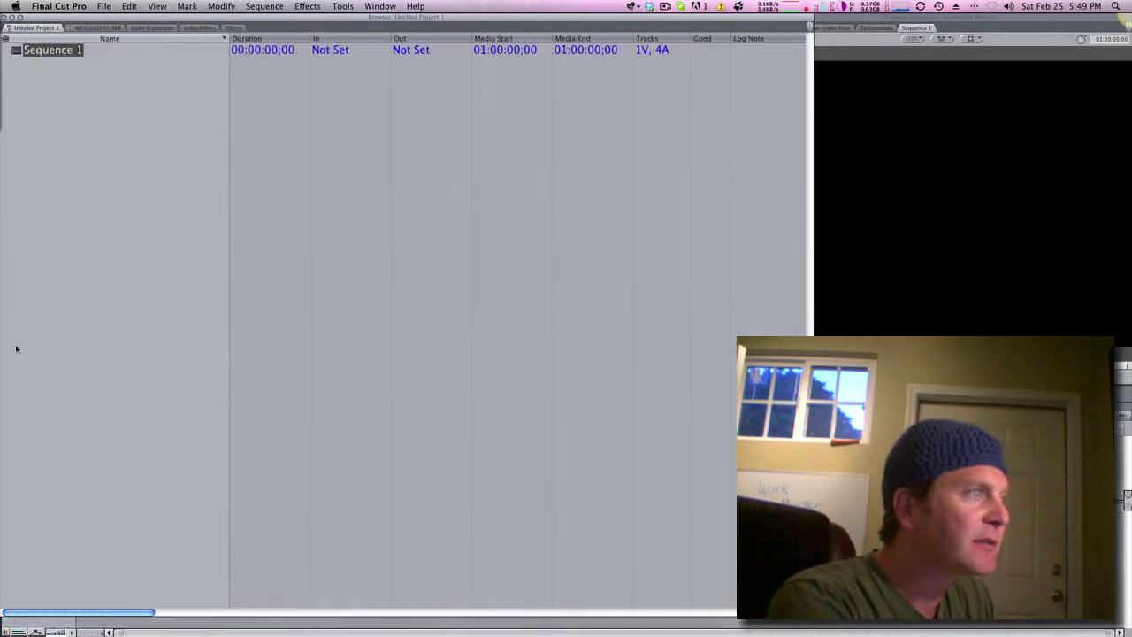
pyautogui.click(84, 27)
# Add four more empty bins to the MCS_022512_MM project
pyautogui.click(105, 6)
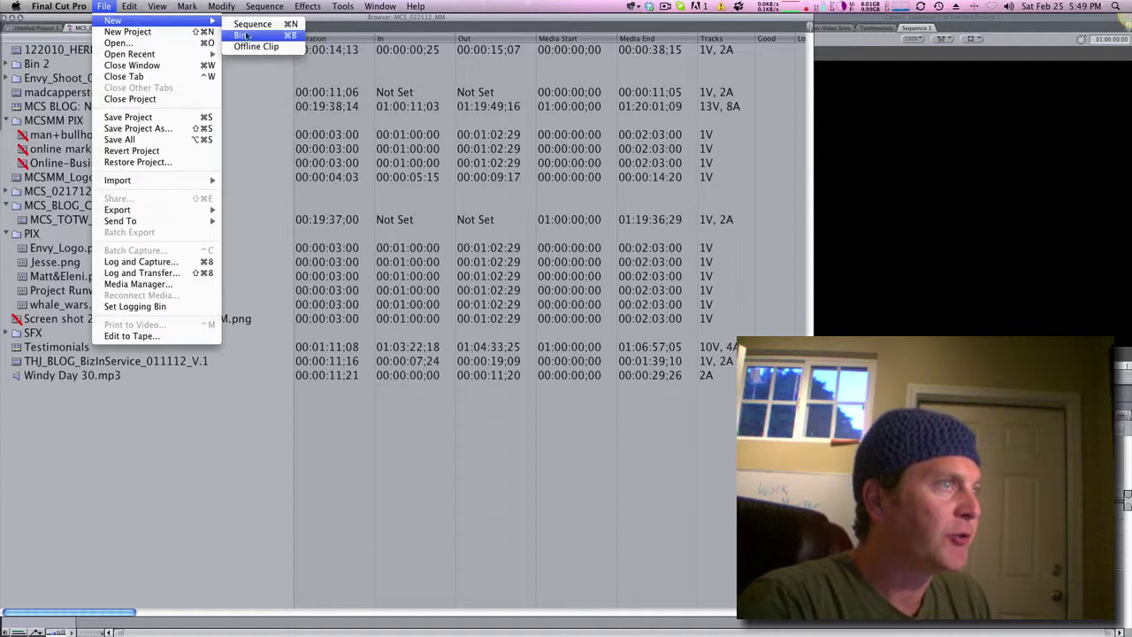
pyautogui.click(80, 508)
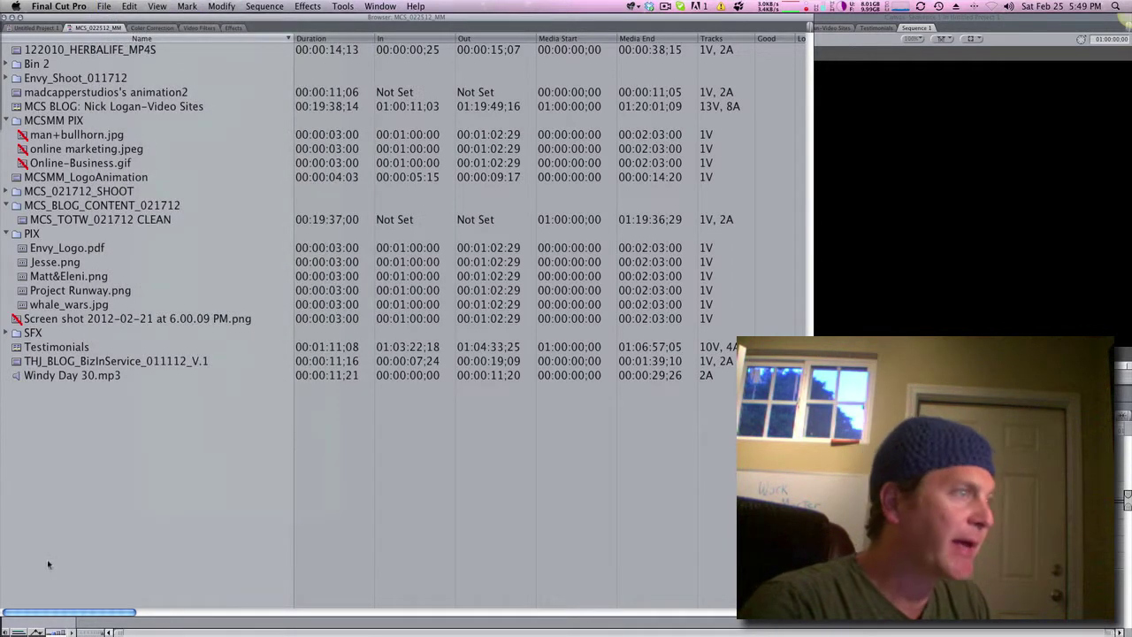
pyautogui.press('super+b')
pyautogui.press('super+b')
pyautogui.press('super+b')
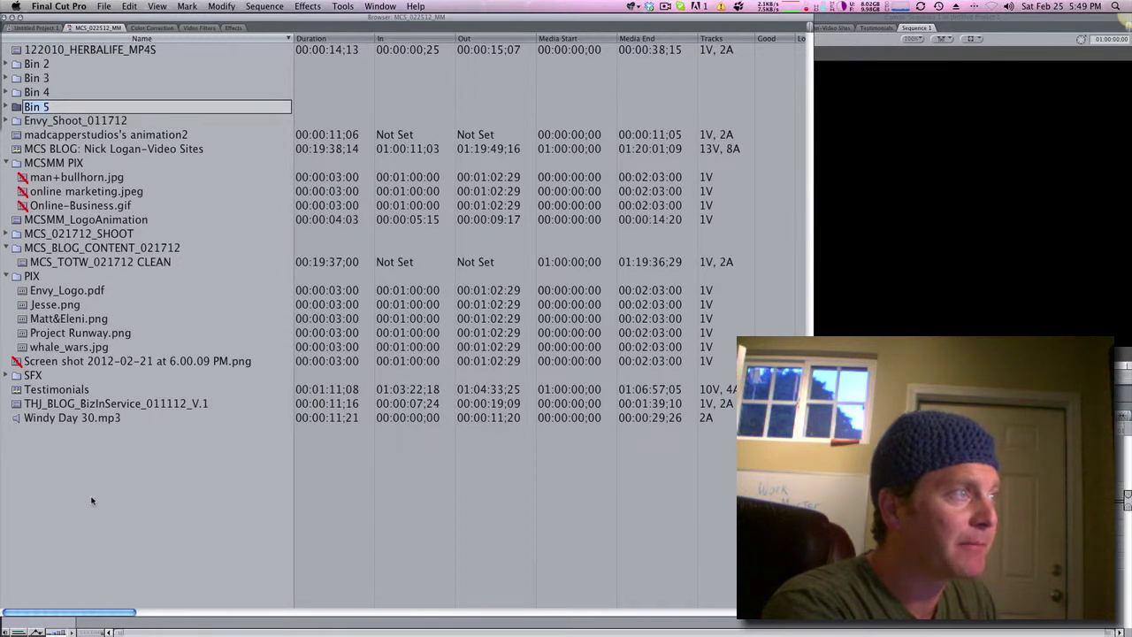
pyautogui.press('super+b')
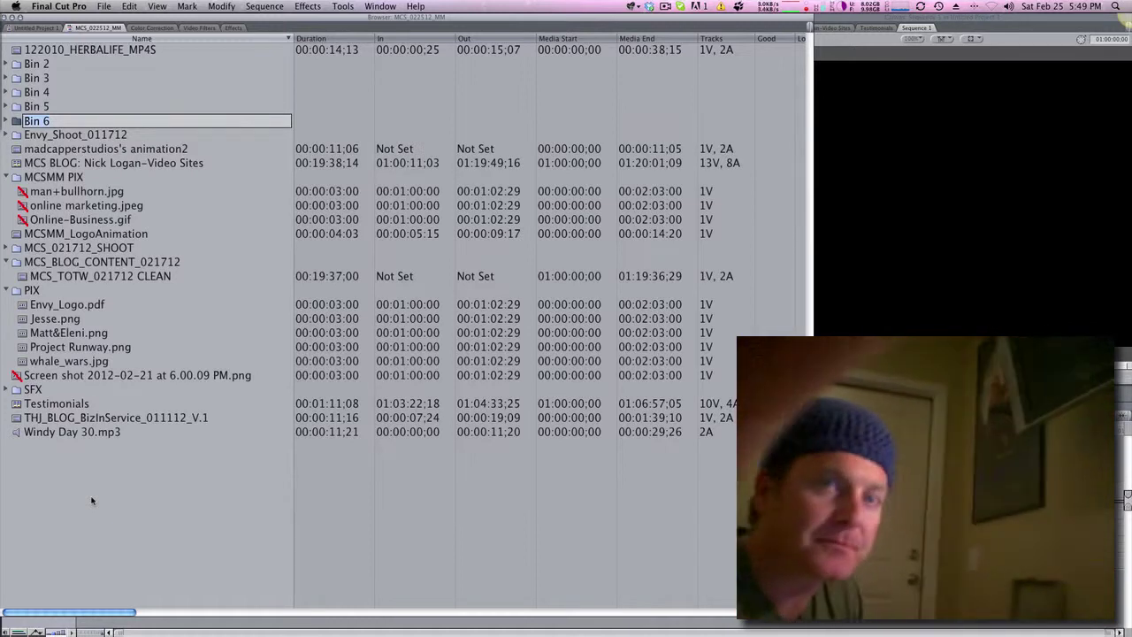
# Rename the Bin 2 bin as "01 Cuts"
pyautogui.click(42, 64)
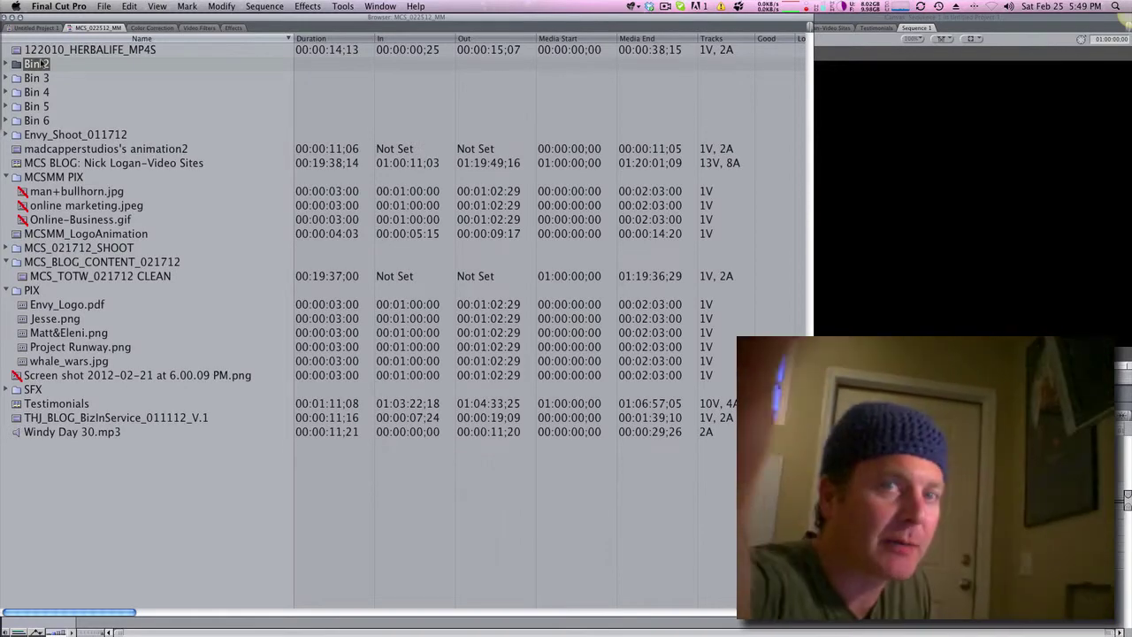
pyautogui.click(43, 63)
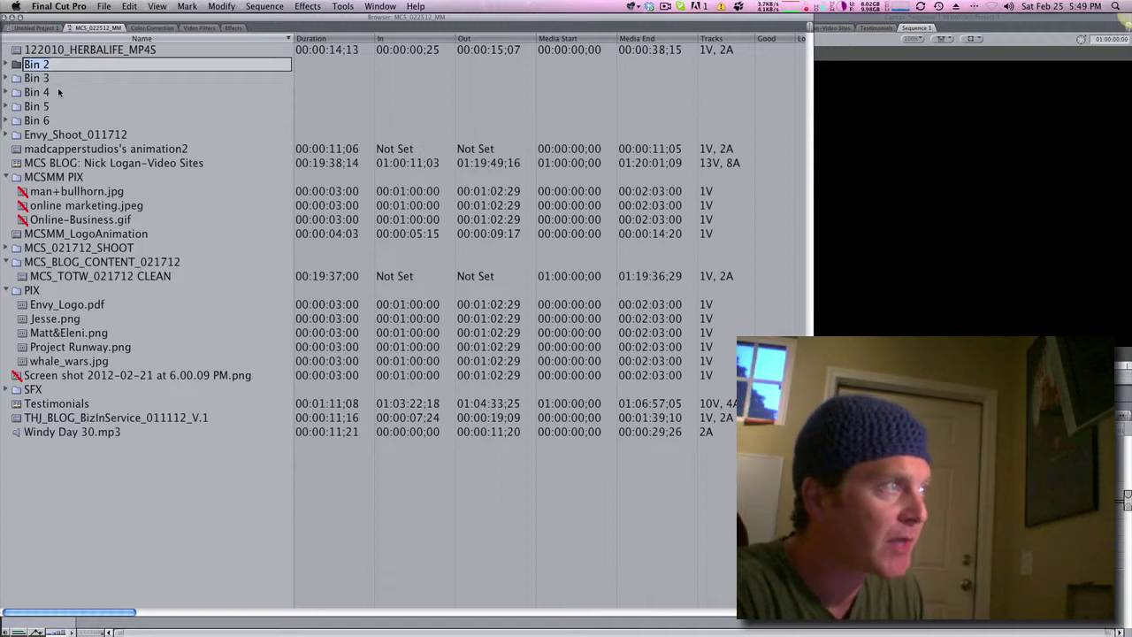
pyautogui.write('01')
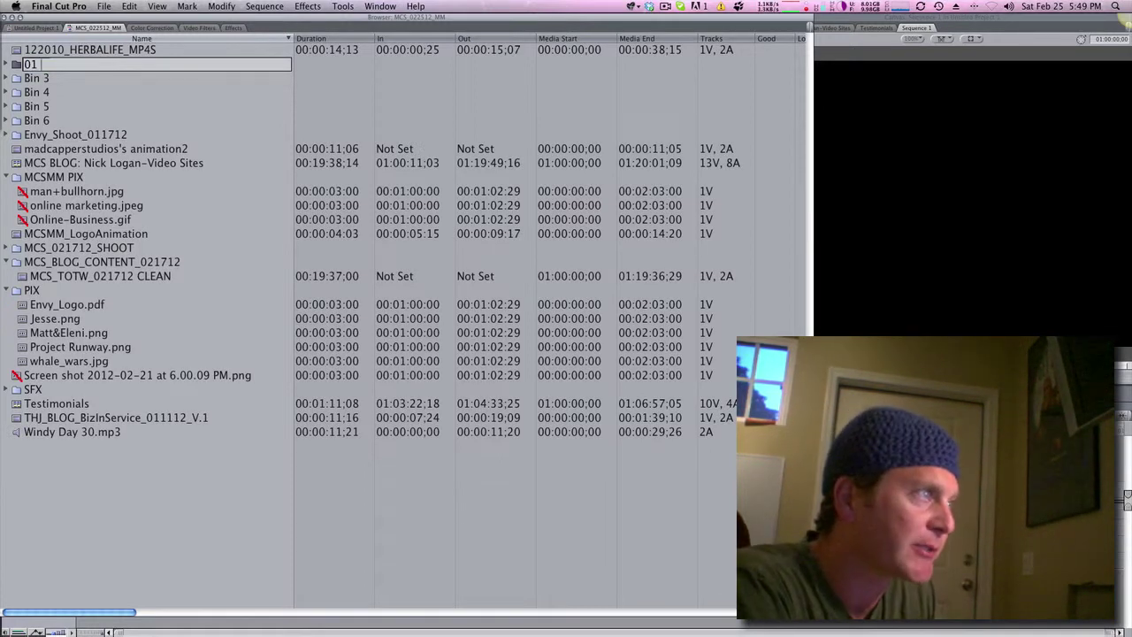
pyautogui.write('Cut')
pyautogui.press('BackSpace')
pyautogui.press('BackSpace')
pyautogui.write('uts')
pyautogui.press('Return')
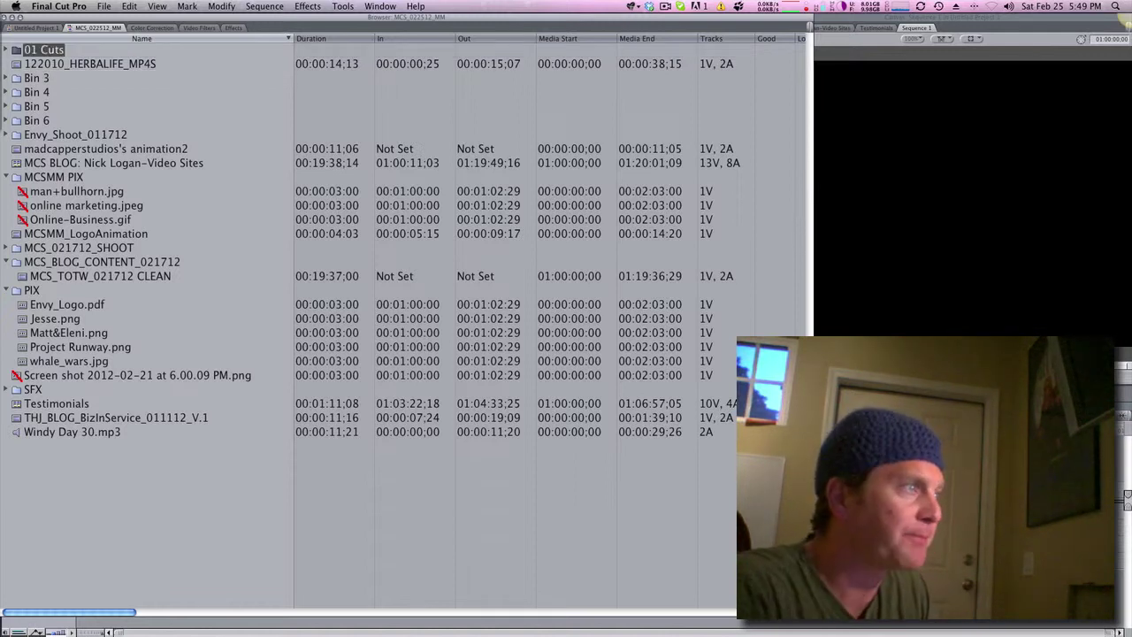
# Rename the Bin 3 bin as "02 Media"
pyautogui.click(29, 79)
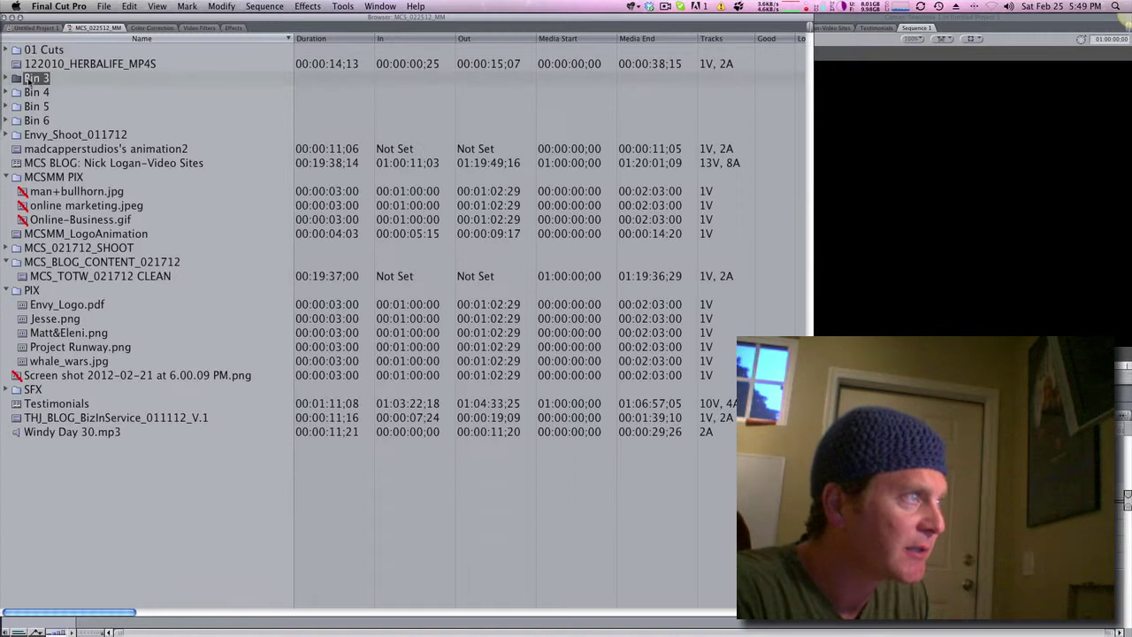
pyautogui.click(29, 79)
pyautogui.write('02 ')
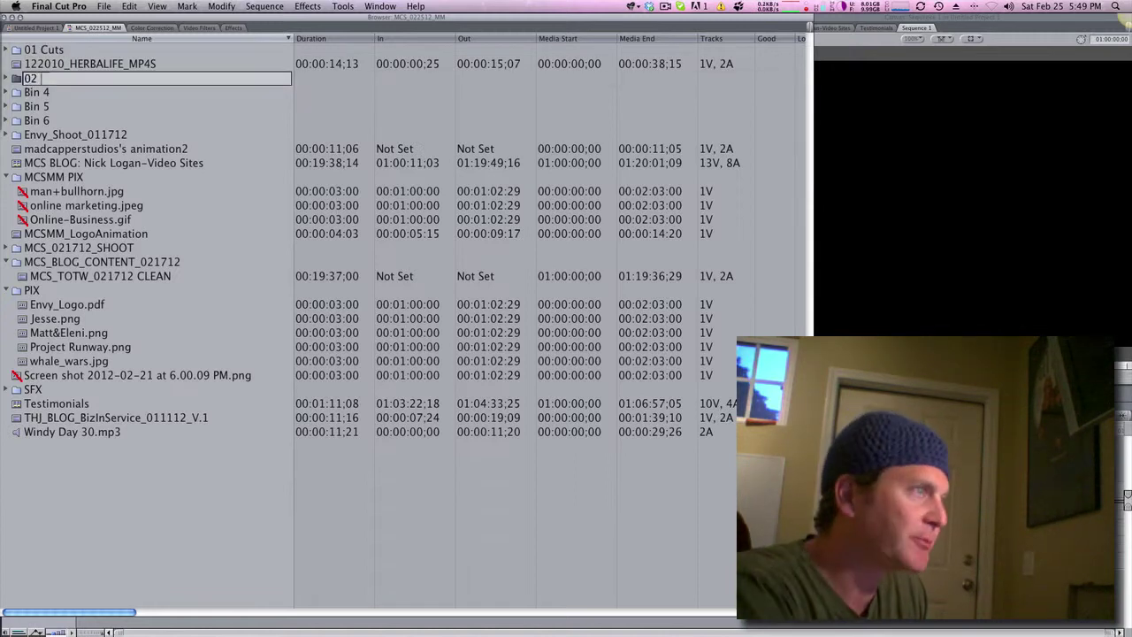
pyautogui.write('Media')
pyautogui.press('Return')
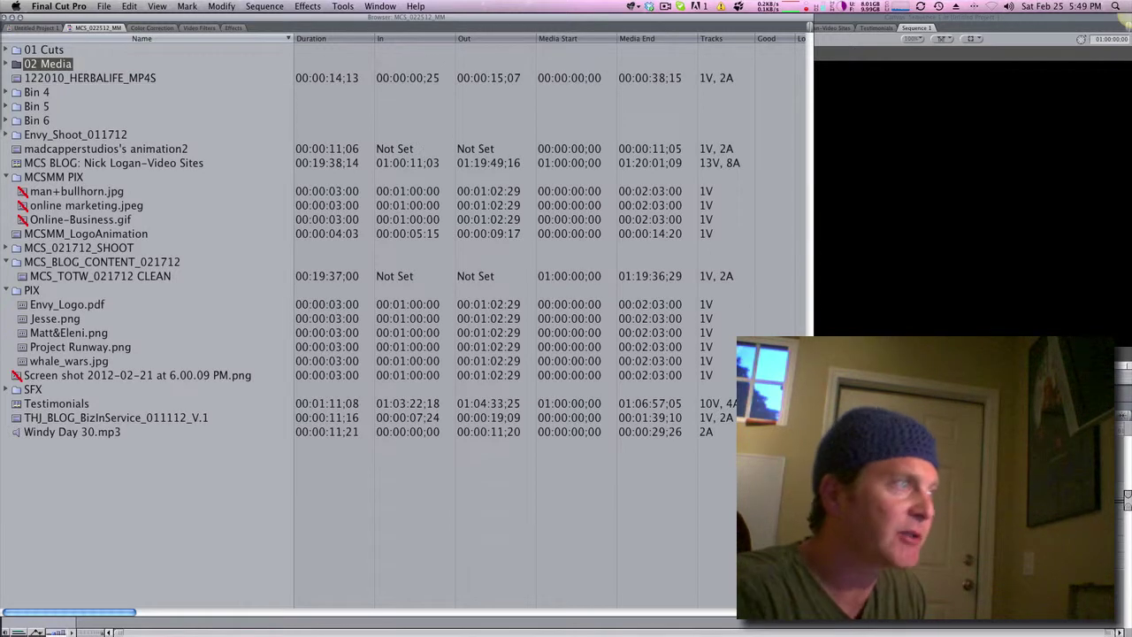
# Rename the Bin 4 bin as "03 SFX"
pyautogui.click(42, 94)
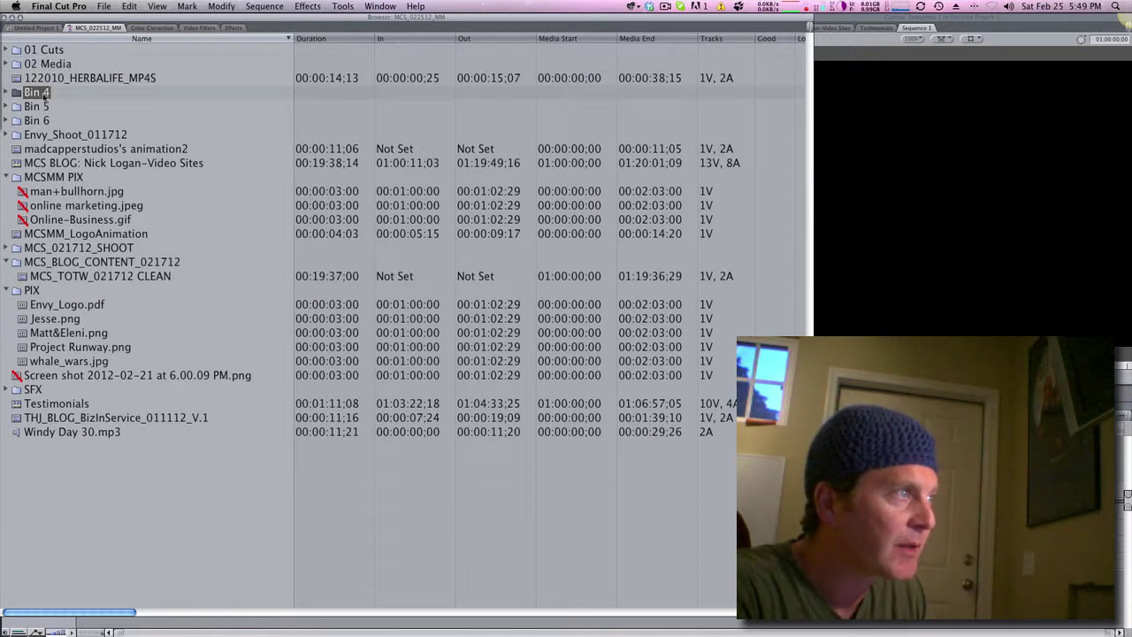
pyautogui.click(43, 94)
pyautogui.write('03 SFX')
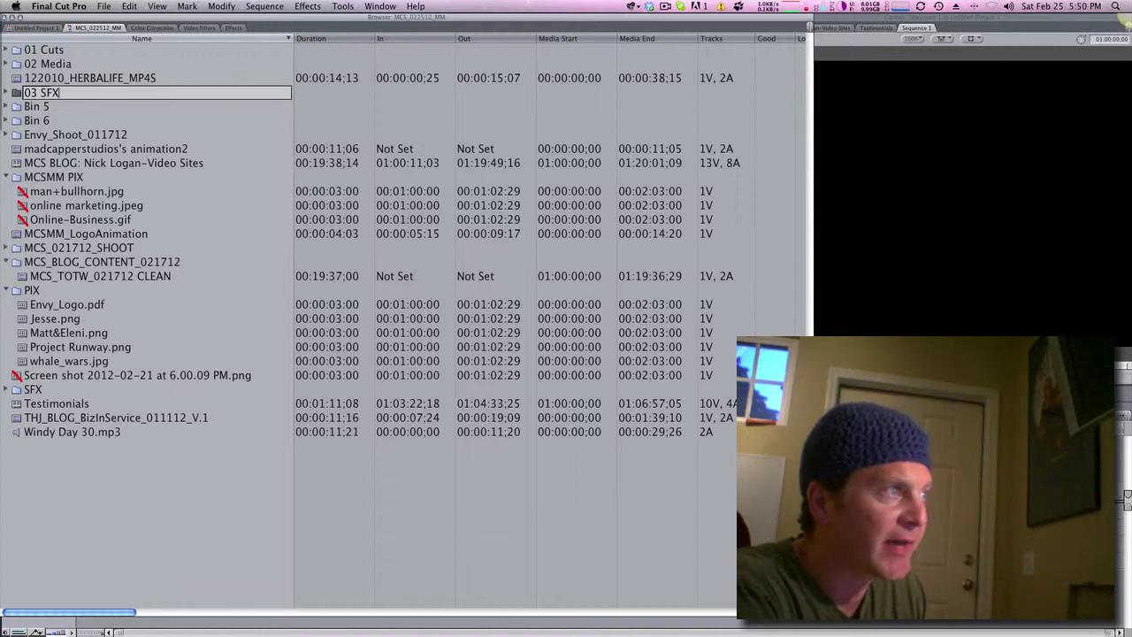
pyautogui.press('Return')
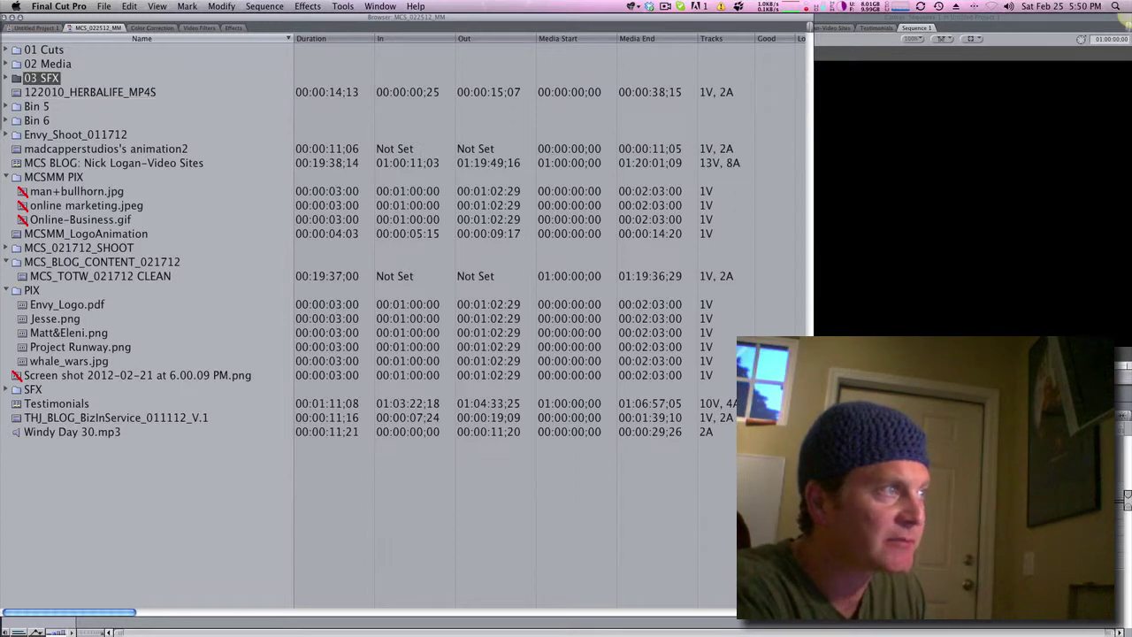
# Rename the Bin 5 bin as "04 EFX"
pyautogui.doubleClick(39, 107)
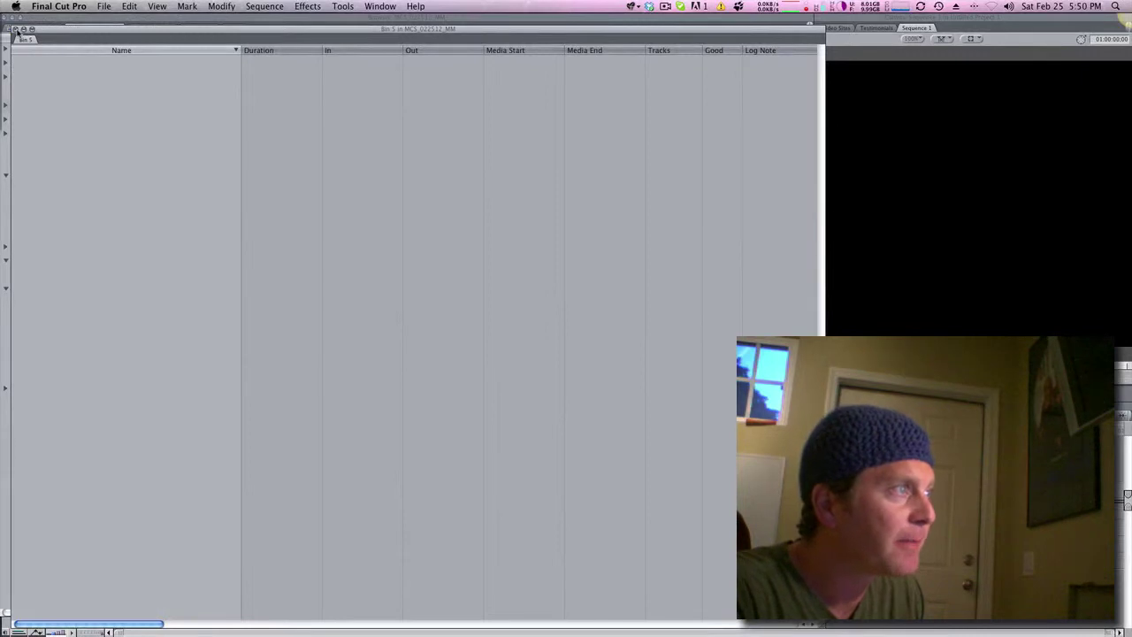
pyautogui.click(18, 33)
pyautogui.click(34, 107)
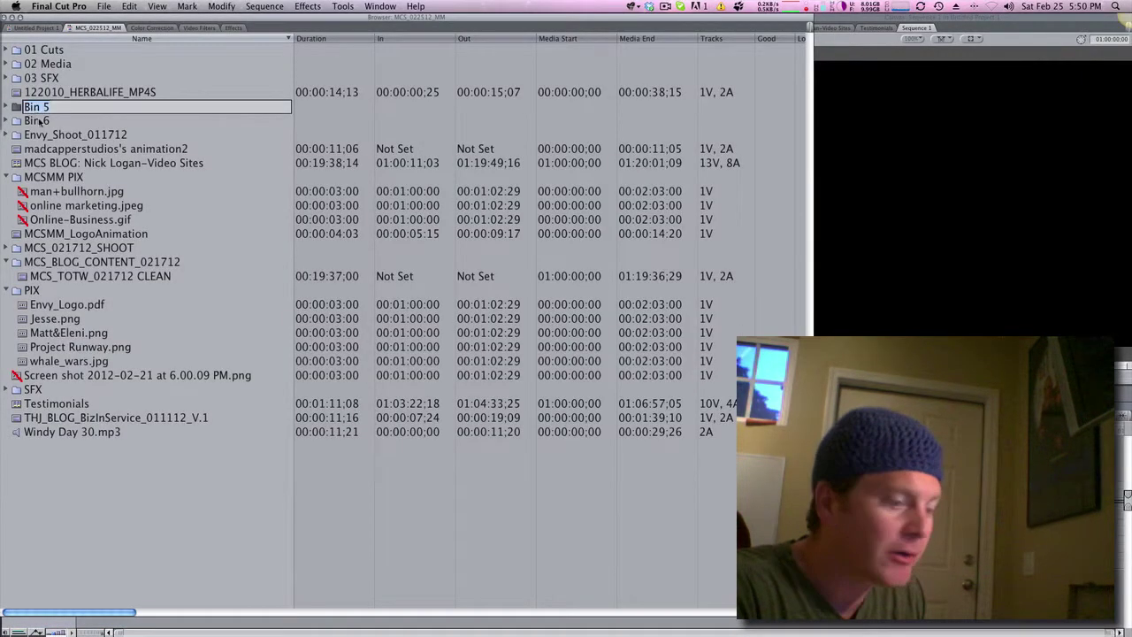
pyautogui.write('04 EFX')
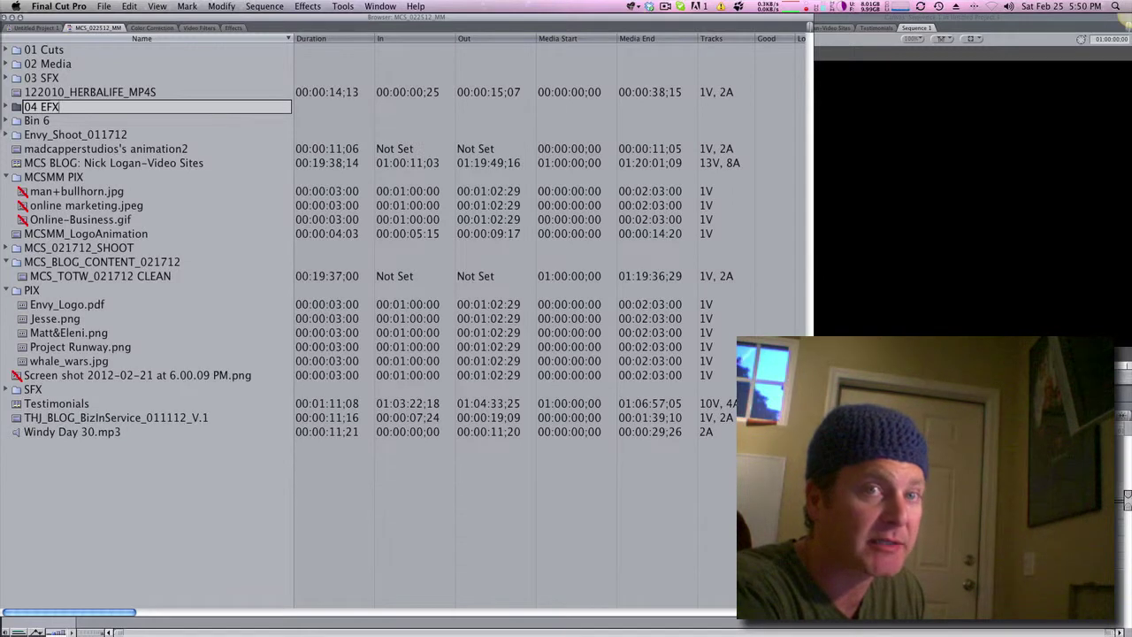
pyautogui.press('Return')
# Rename the Bin 6 bin as "05 Editors"
pyautogui.click(39, 121)
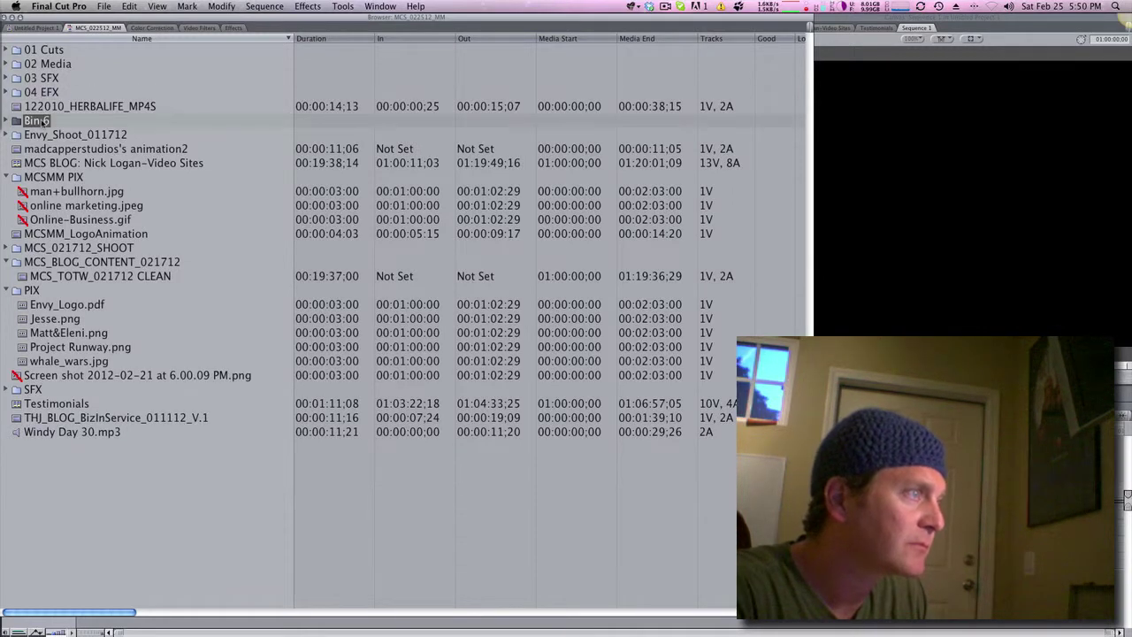
pyautogui.click(42, 122)
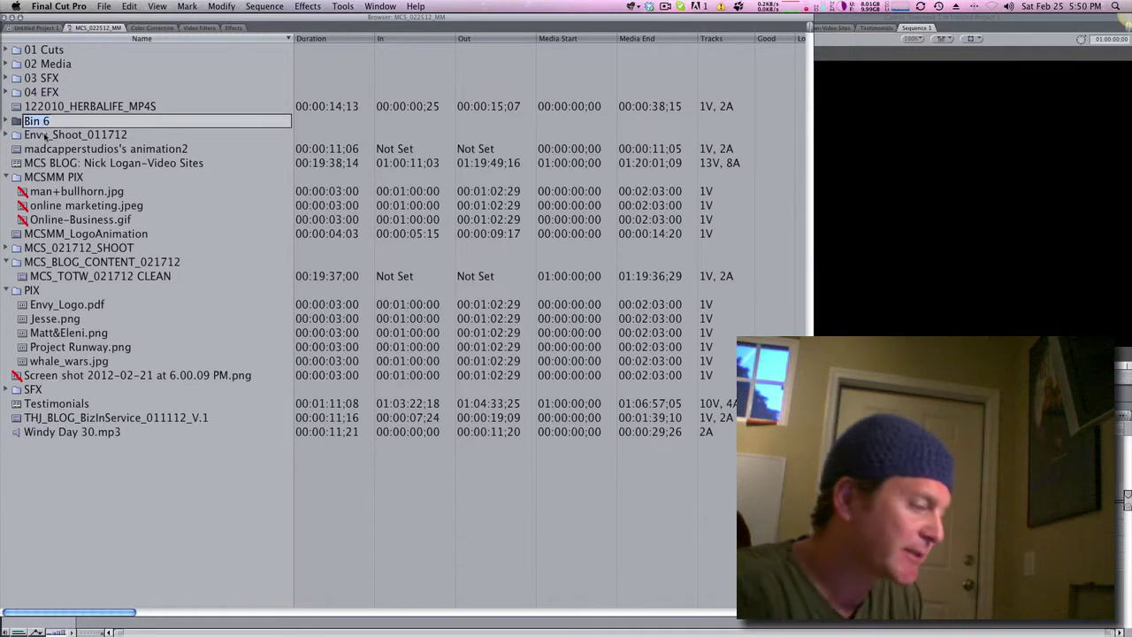
pyautogui.write('05 ')
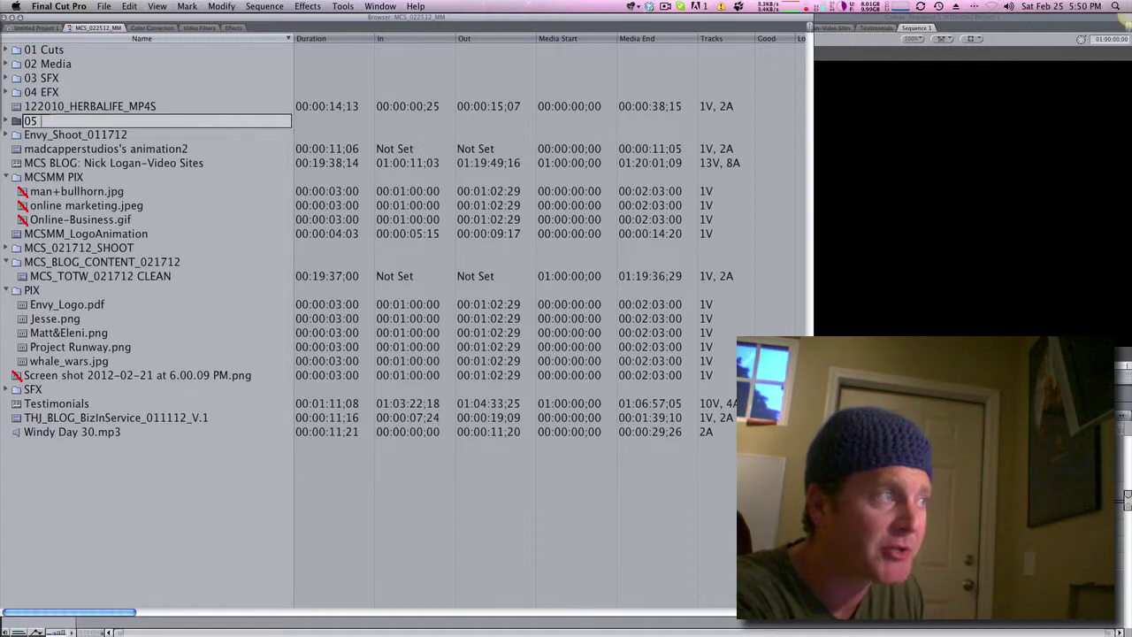
pyautogui.write('E')
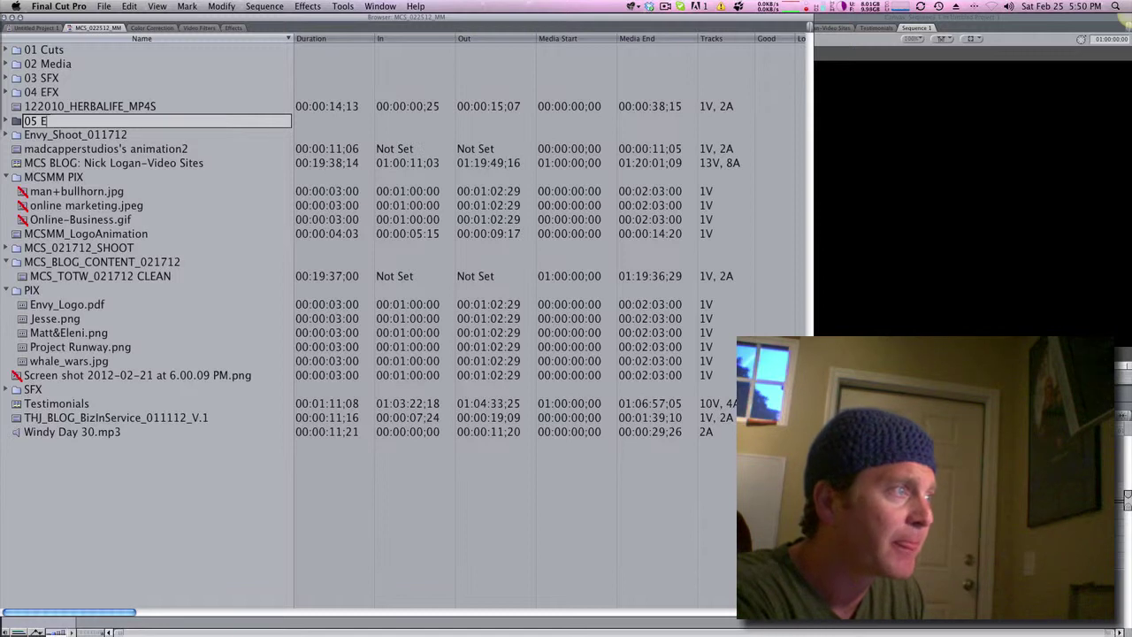
pyautogui.write('ditors')
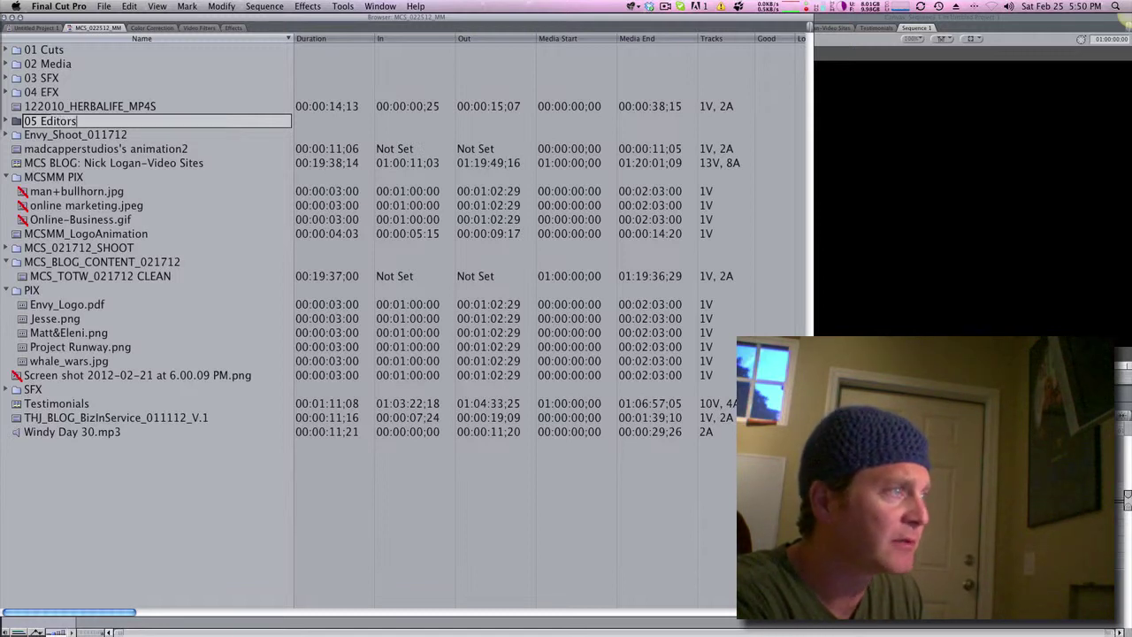
pyautogui.press('Return')
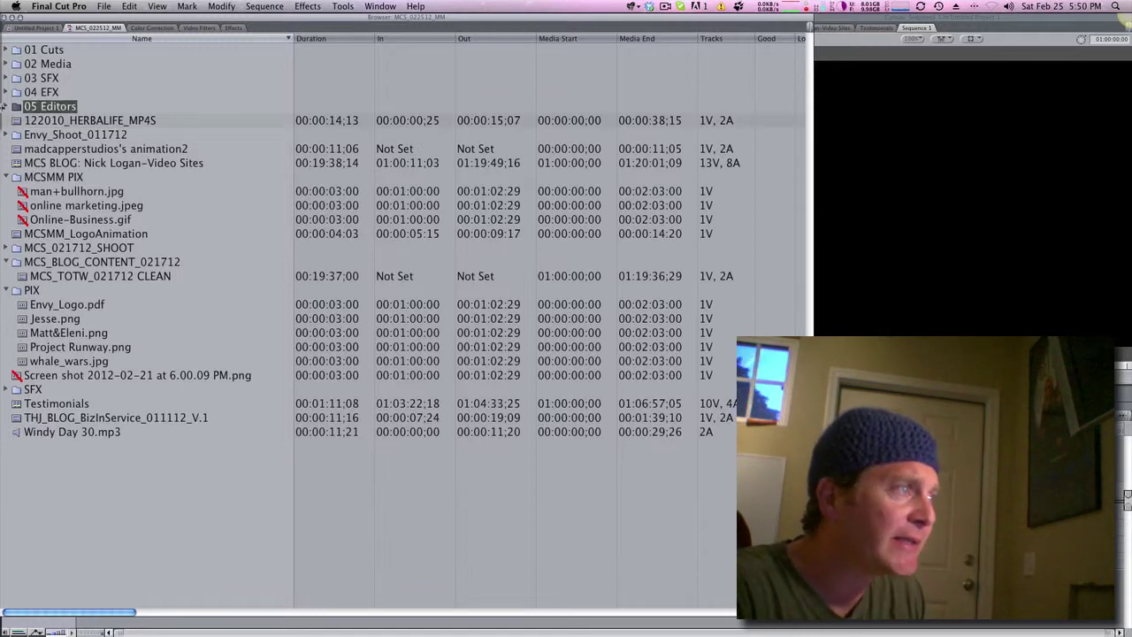
# Create two bins inside the 05 Editors bin and name the second one "01" followed by the first editor's first name
pyautogui.doubleClick(17, 107)
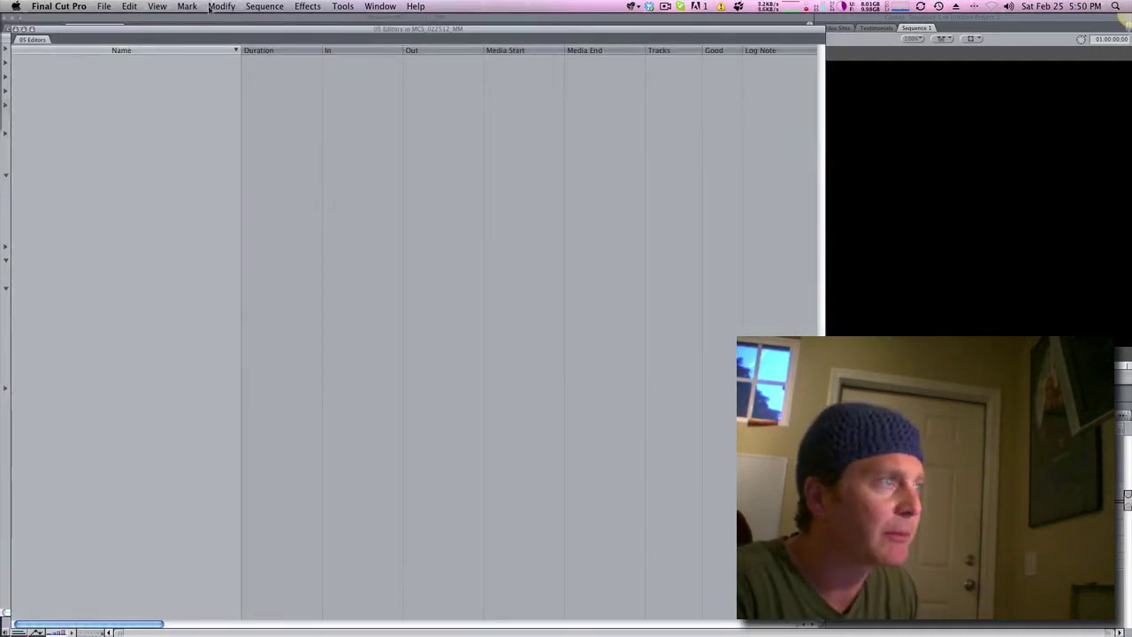
pyautogui.press('super+b')
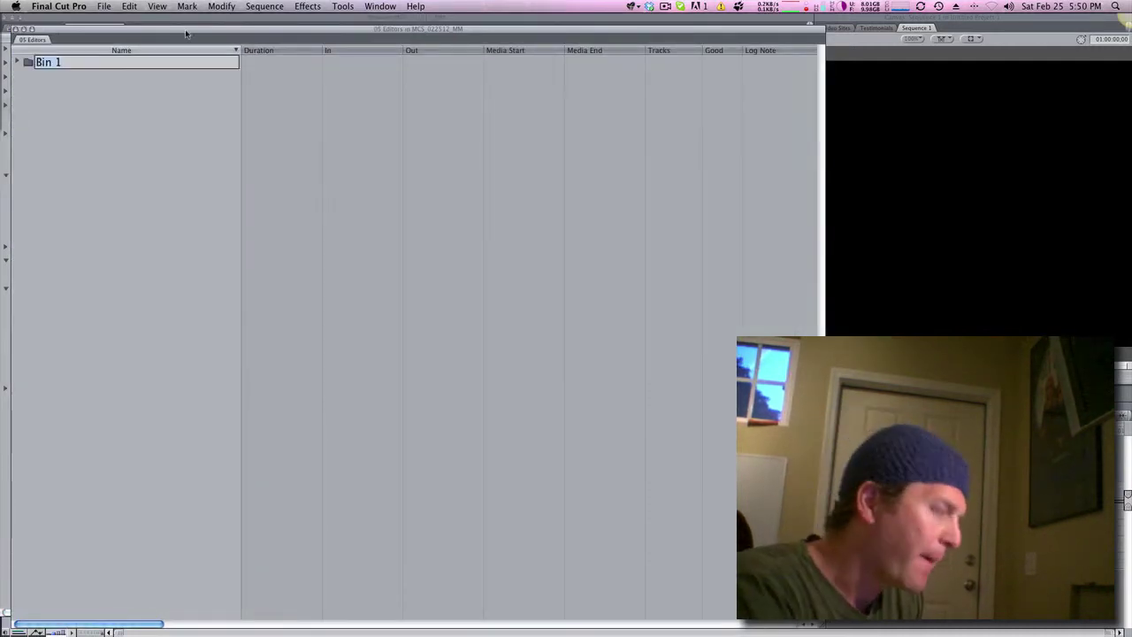
pyautogui.press('super+b')
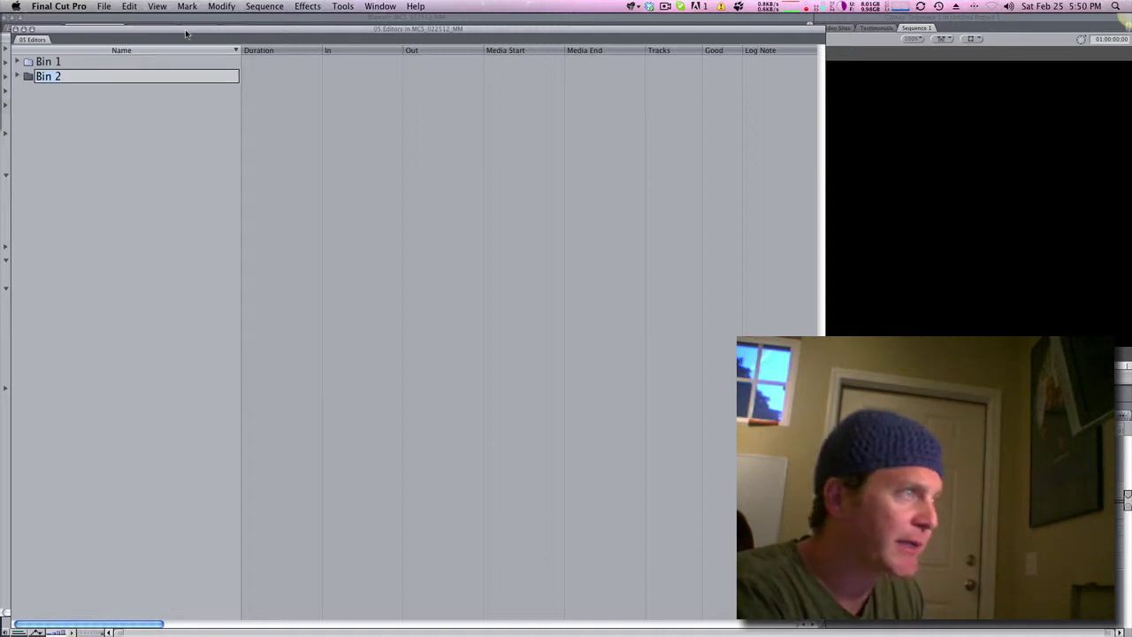
pyautogui.write('01 Nick')
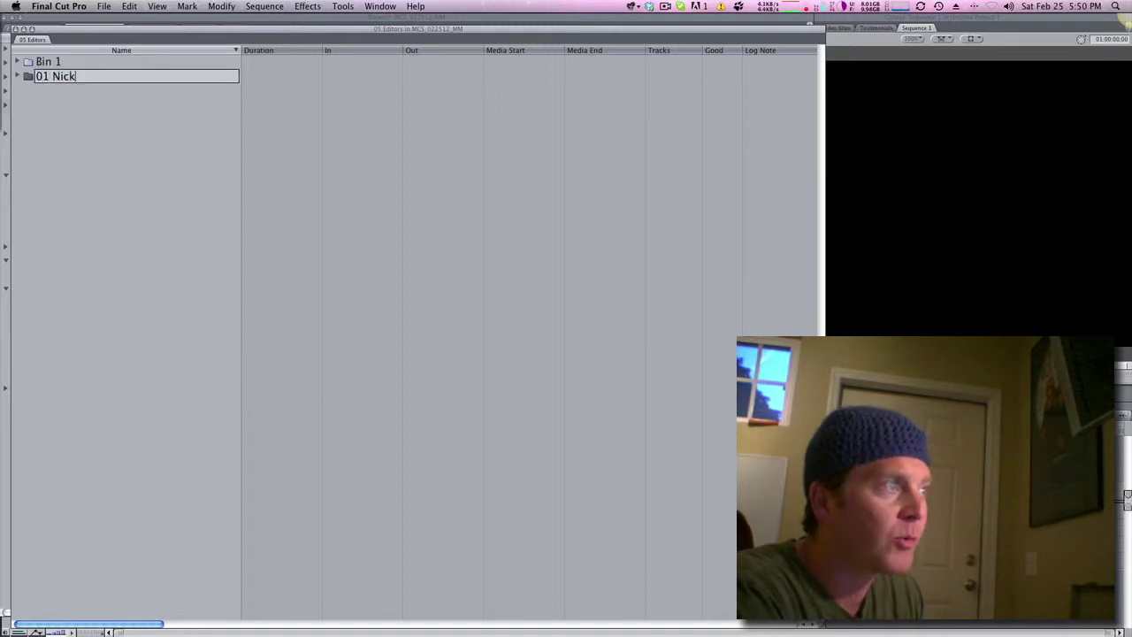
pyautogui.press('Return')
# Rename the remaining Bin 1 in 05 Editors as "02" plus the second editor's first name, and close the bin's window
pyautogui.click(46, 77)
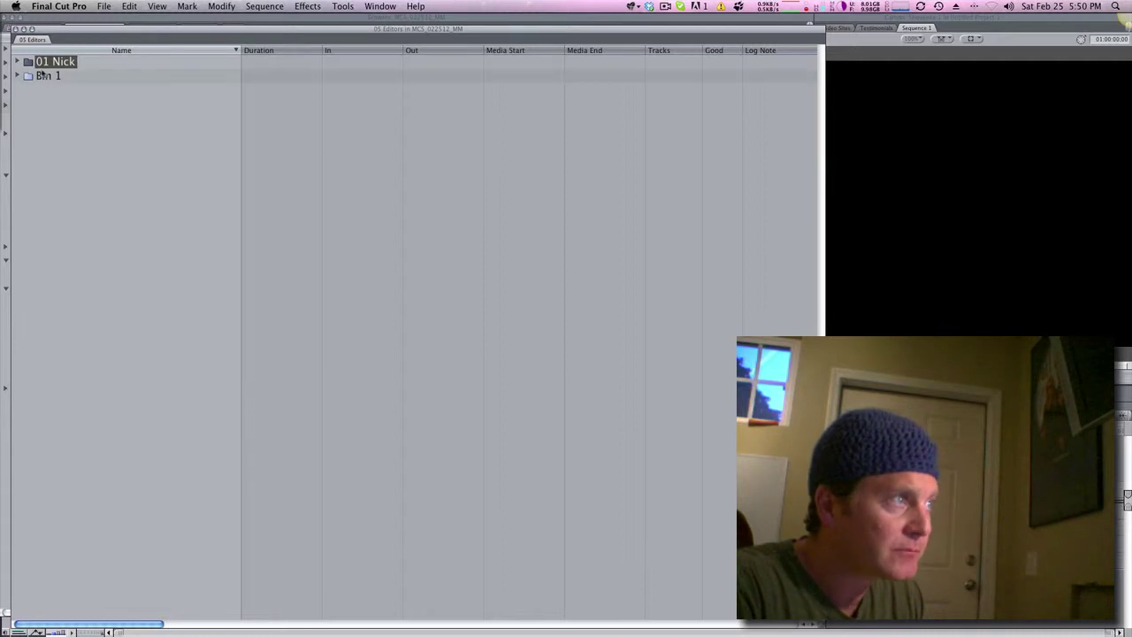
pyautogui.click(46, 76)
pyautogui.write('0')
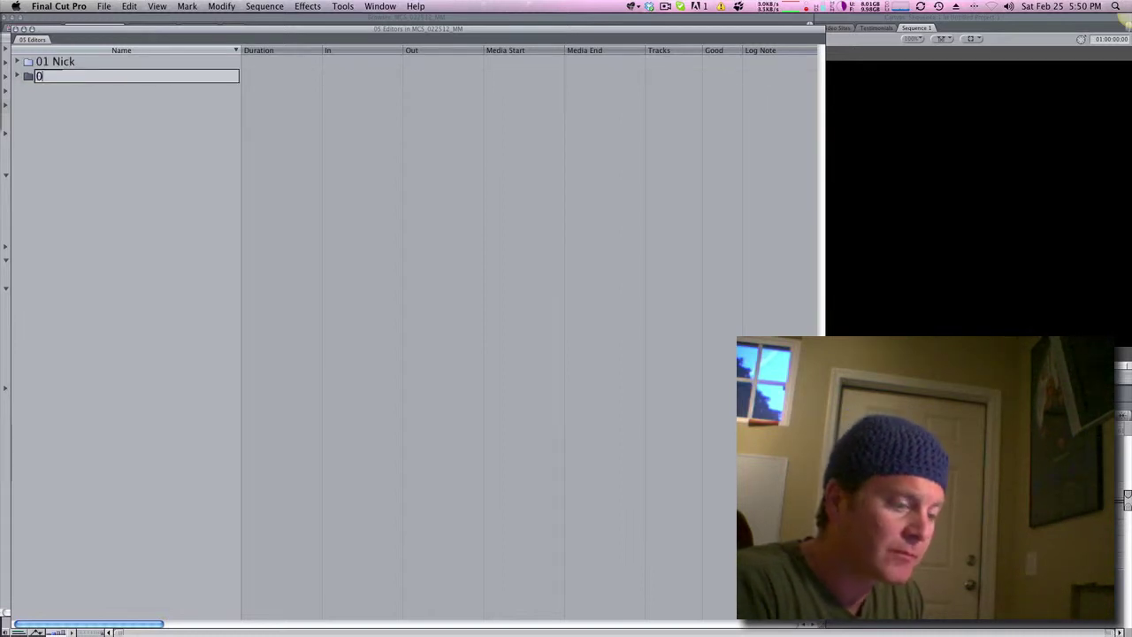
pyautogui.write('2 Matt')
pyautogui.press('Return')
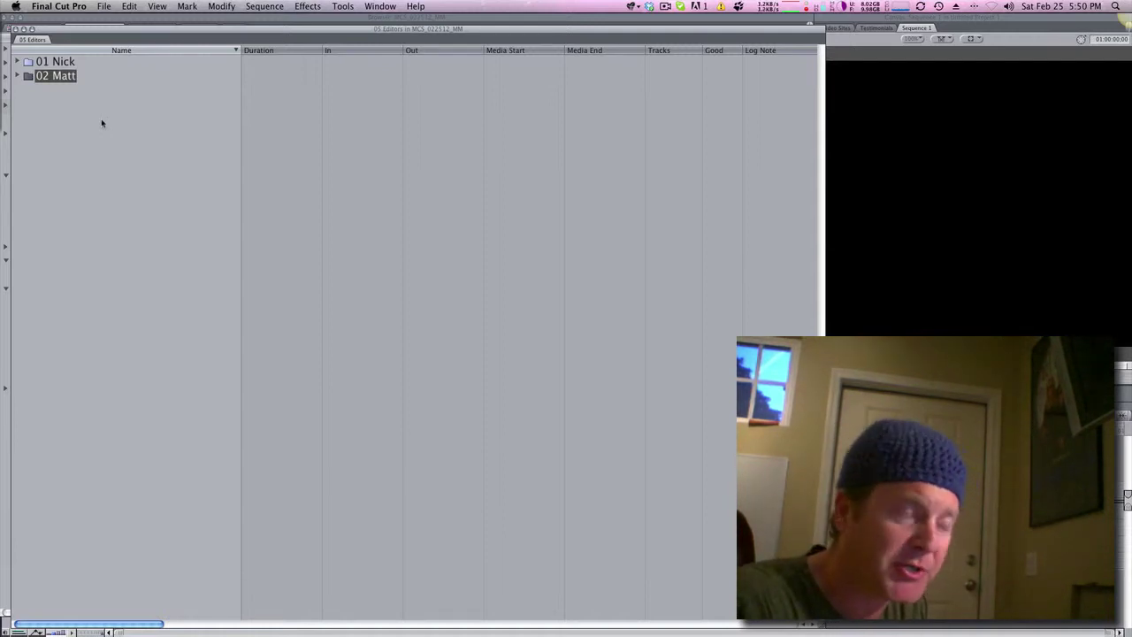
pyautogui.click(16, 30)
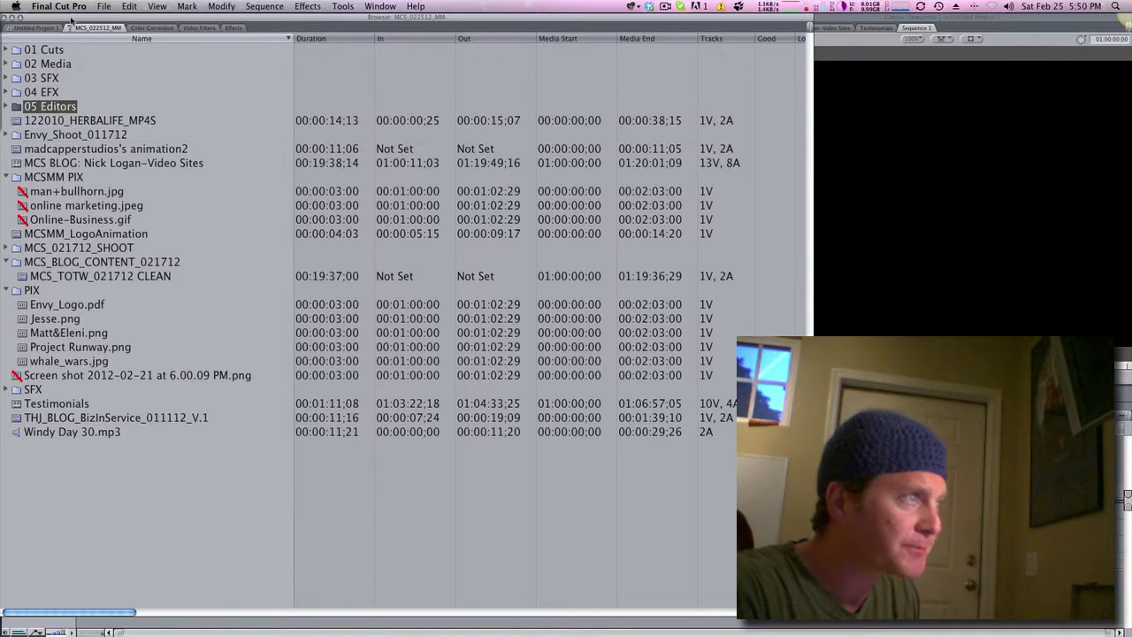
# Add two more bins to the MCS_022512_MM project and rename Bin 7 as "06 Misc"
pyautogui.press('super+b')
pyautogui.press('super+b')
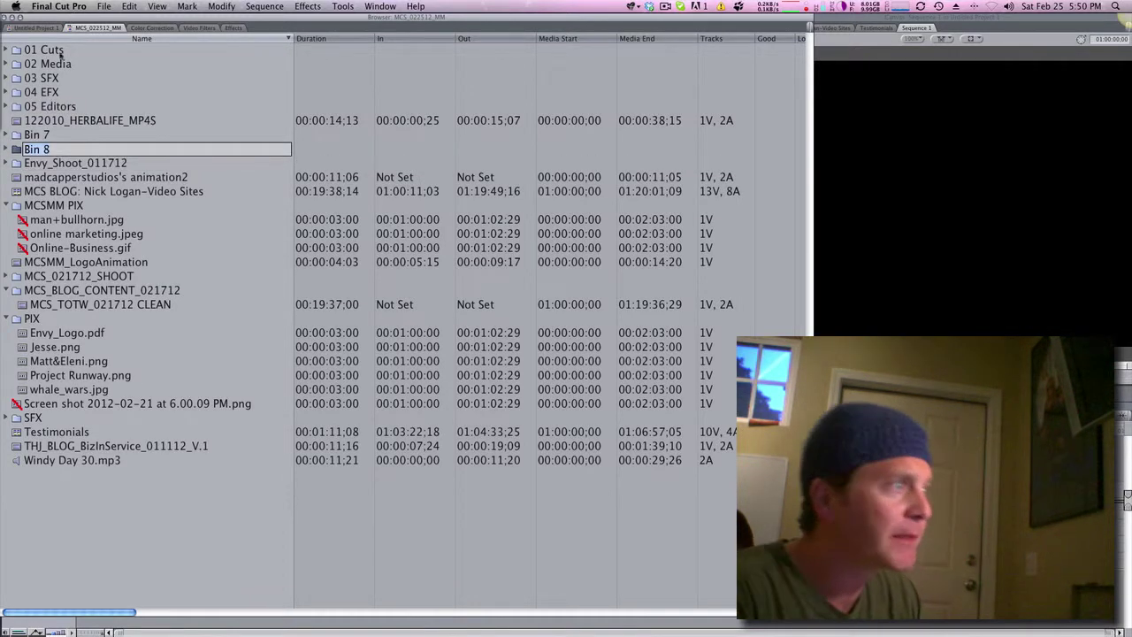
pyautogui.click(40, 135)
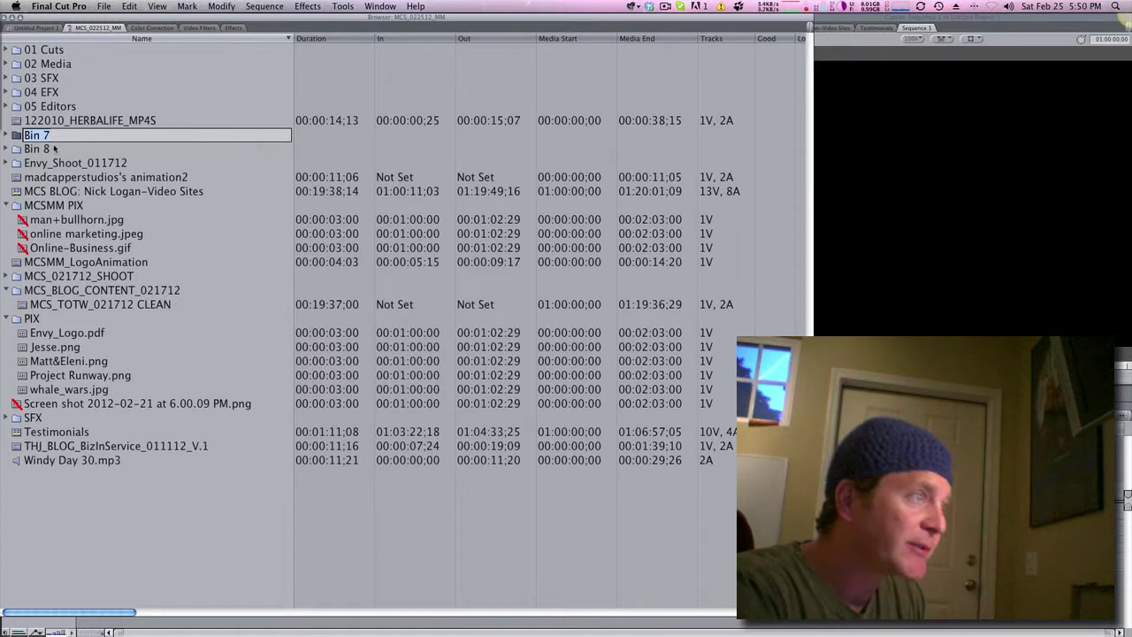
pyautogui.write('06 n')
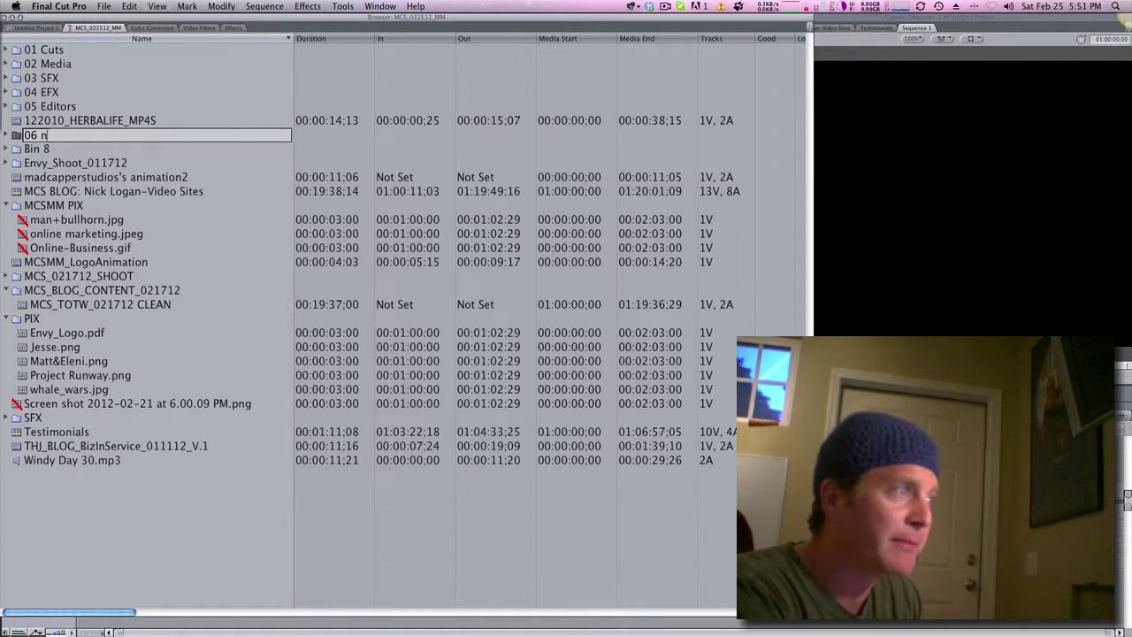
pyautogui.press('BackSpace')
pyautogui.write('MI')
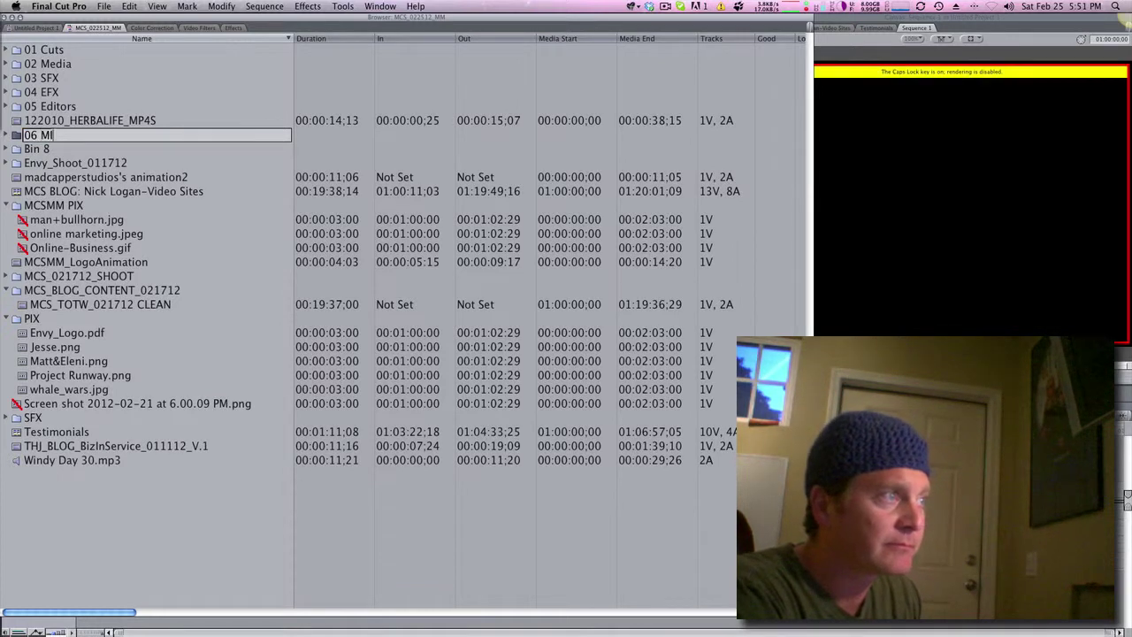
pyautogui.write('sc')
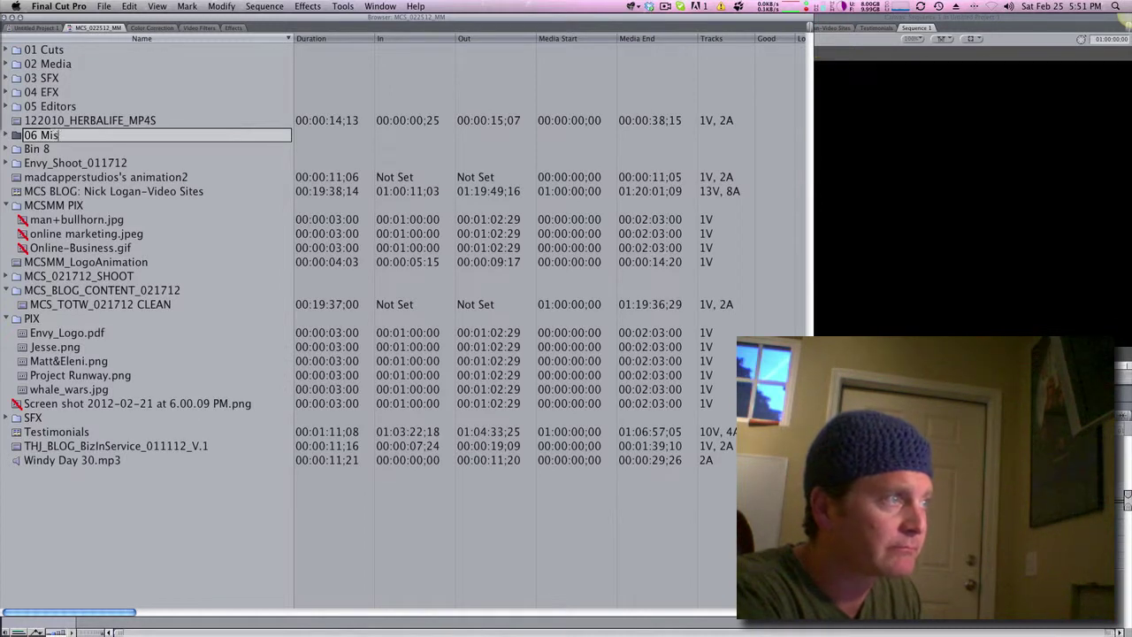
pyautogui.press('Return')
# Rename the Bin 8 bin as "07 Titles"
pyautogui.click(44, 149)
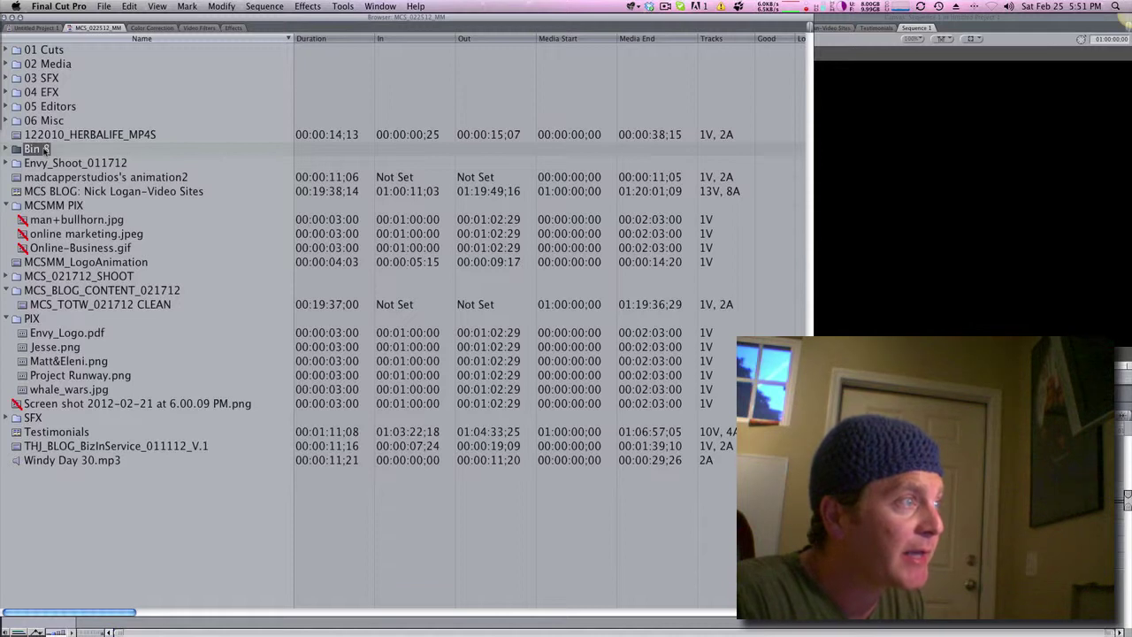
pyautogui.click(44, 149)
pyautogui.write('07')
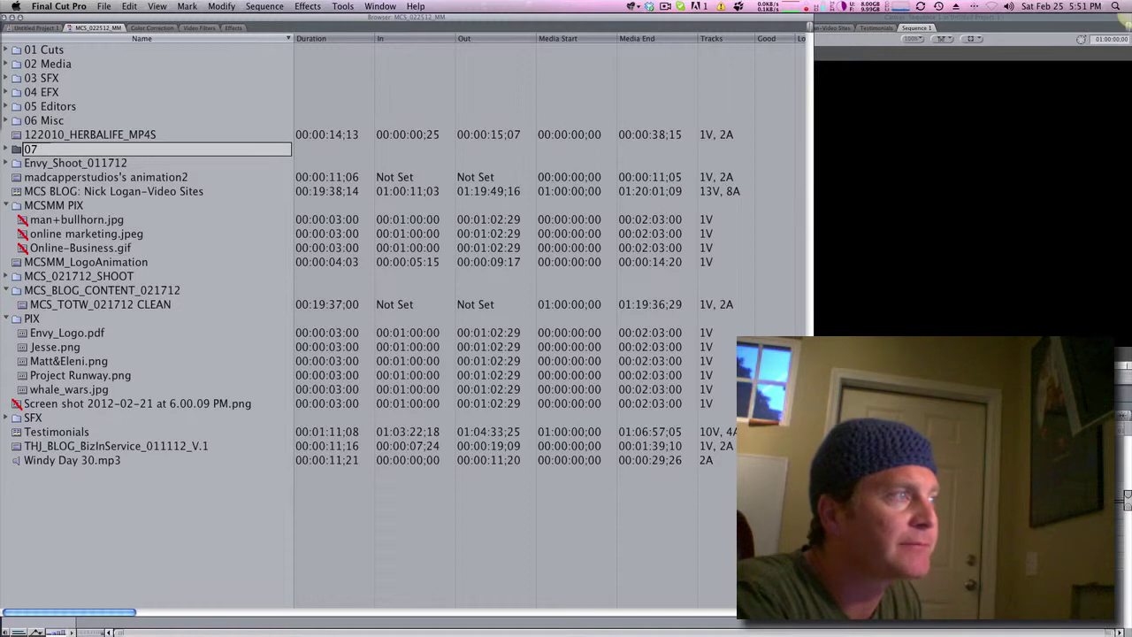
pyautogui.write('Titles')
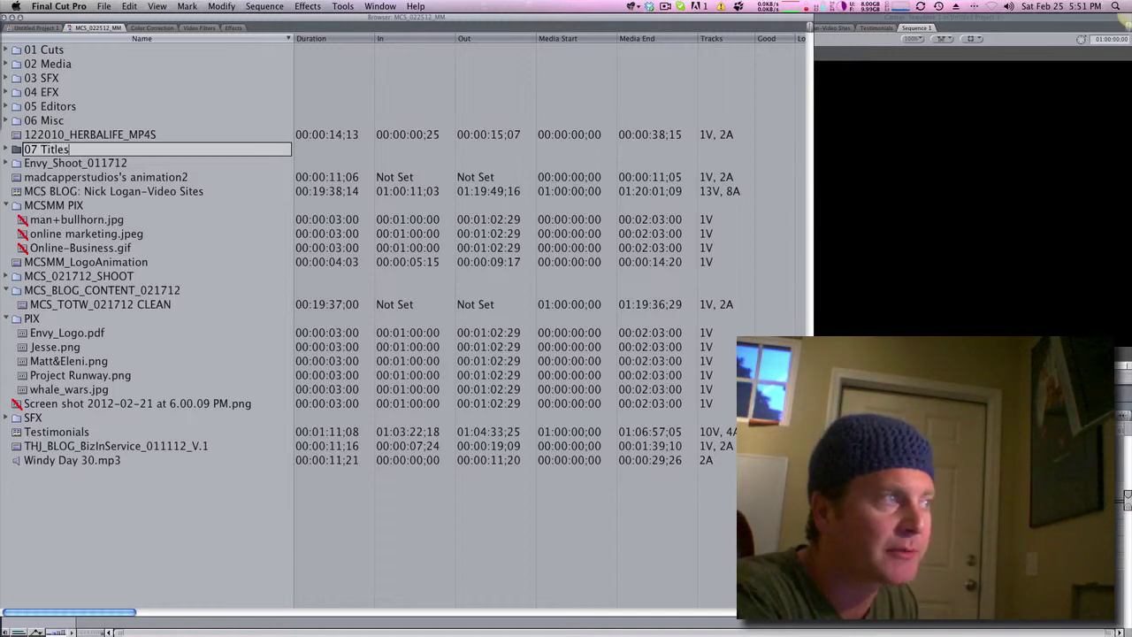
pyautogui.press('Return')
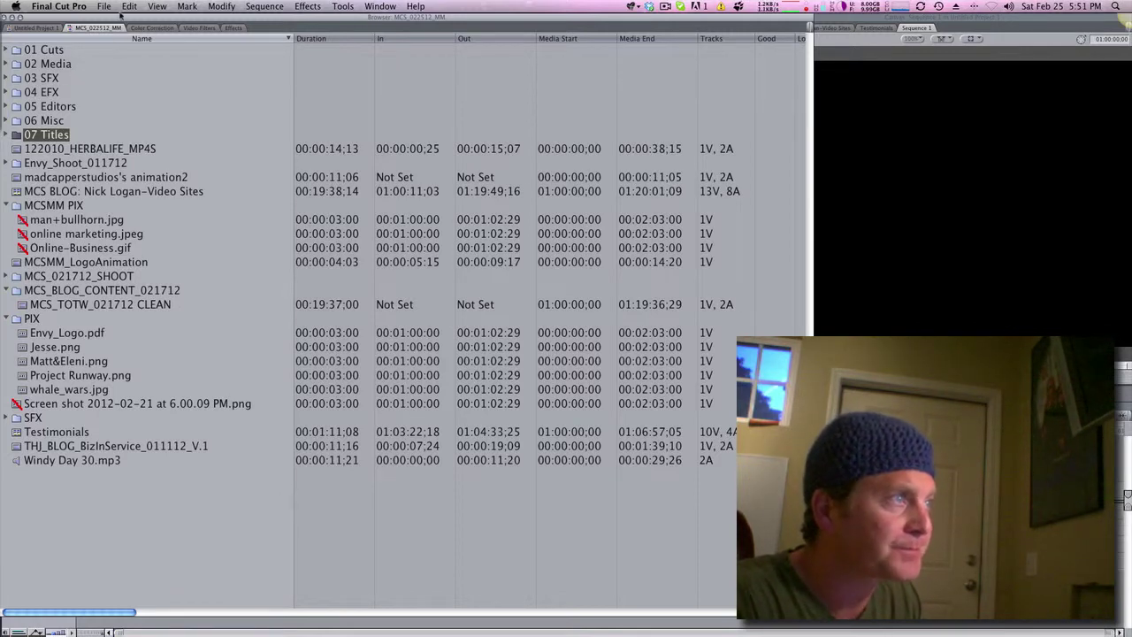
# Shift the Browser window slightly aside and scrub through the 122010_HERBALIFE_MP4S clip in the Viewer
pyautogui.moveTo(121, 15); pyautogui.dragTo(136, 16)
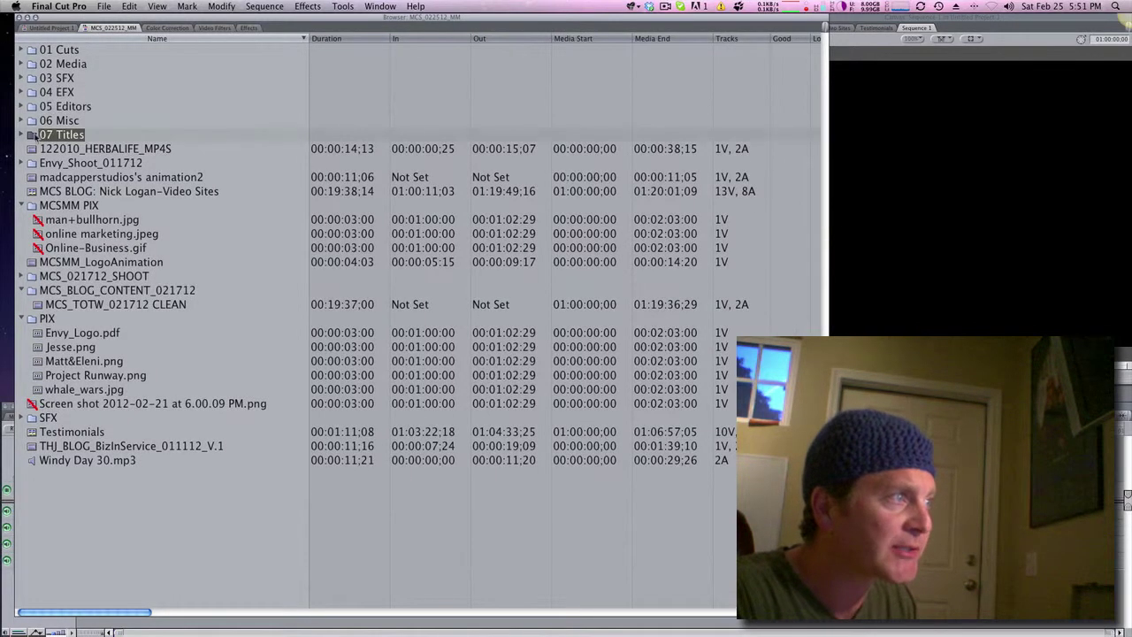
pyautogui.click(33, 150)
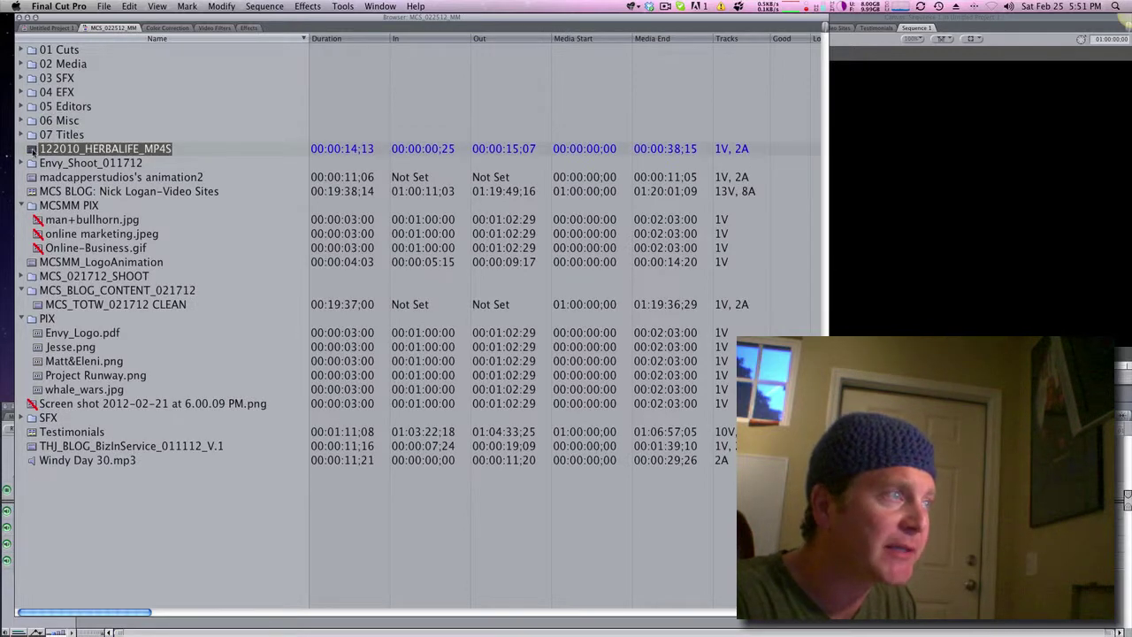
pyautogui.doubleClick(33, 149)
pyautogui.moveTo(411, 370)
pyautogui.mouseDown()
pyautogui.moveTo(561, 379)
pyautogui.moveTo(500, 365)
pyautogui.moveTo(598, 382)
pyautogui.mouseUp()
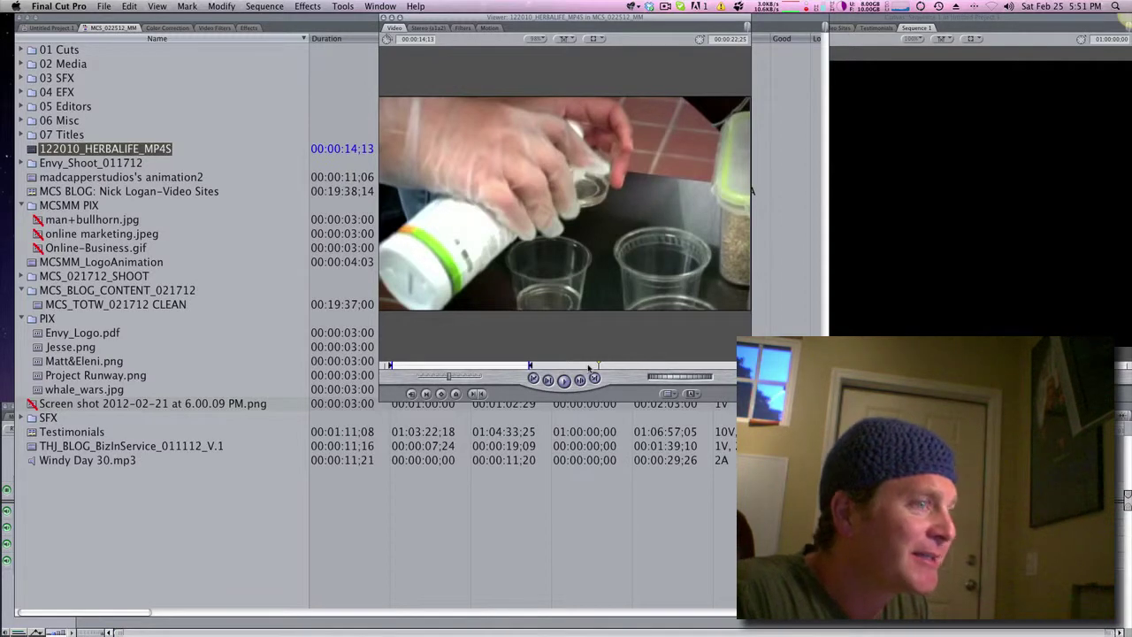
# Finish previewing 122010_HERBALIFE_MP4S, and move it and the madcapperstudios's animation2 clip into the 02 Media bin
pyautogui.click(582, 365)
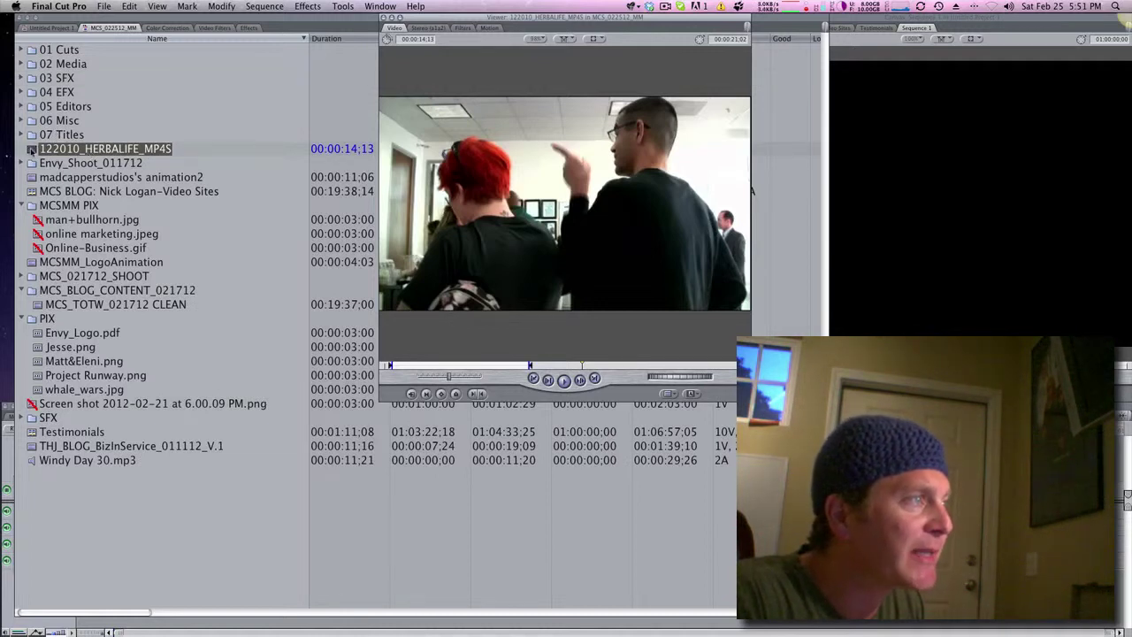
pyautogui.moveTo(31, 150); pyautogui.dragTo(67, 68)
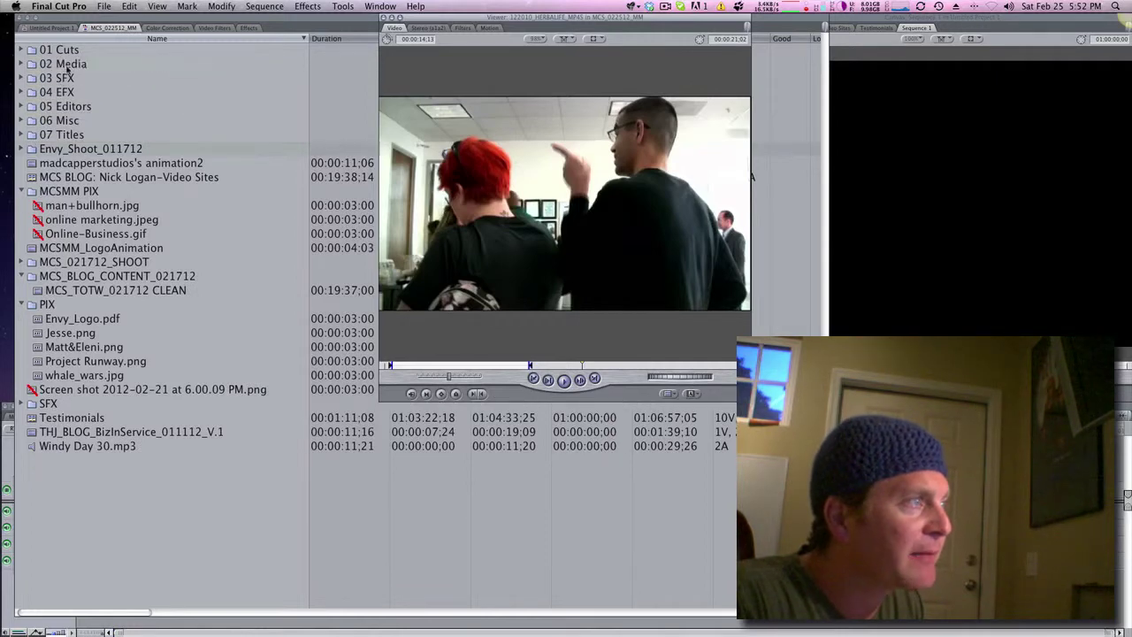
pyautogui.click(51, 168)
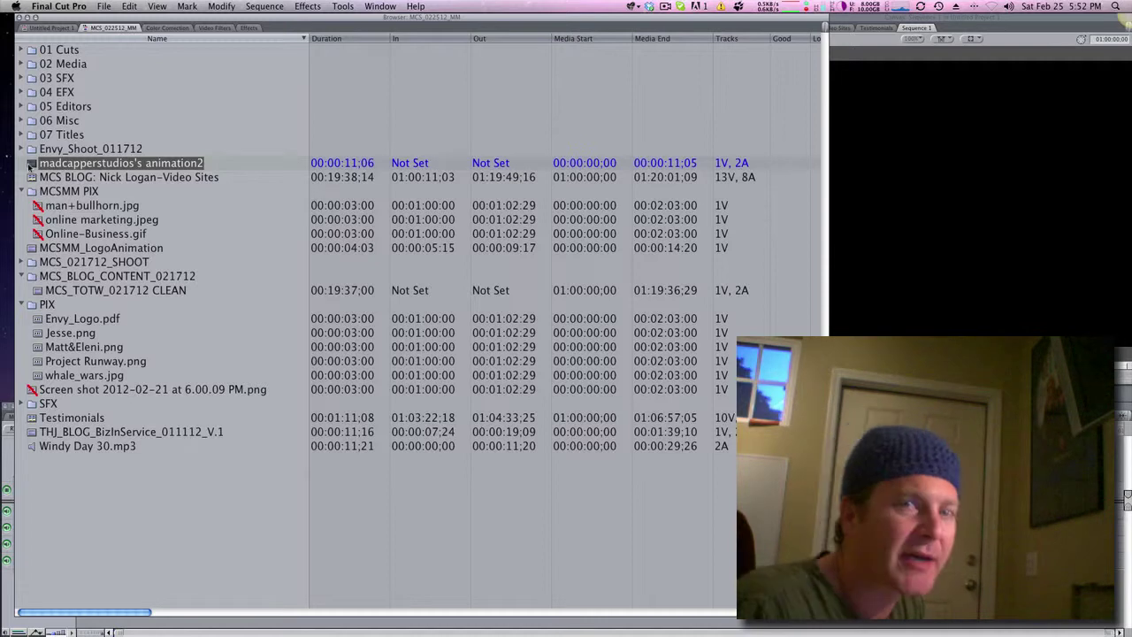
pyautogui.moveTo(29, 164); pyautogui.dragTo(78, 63)
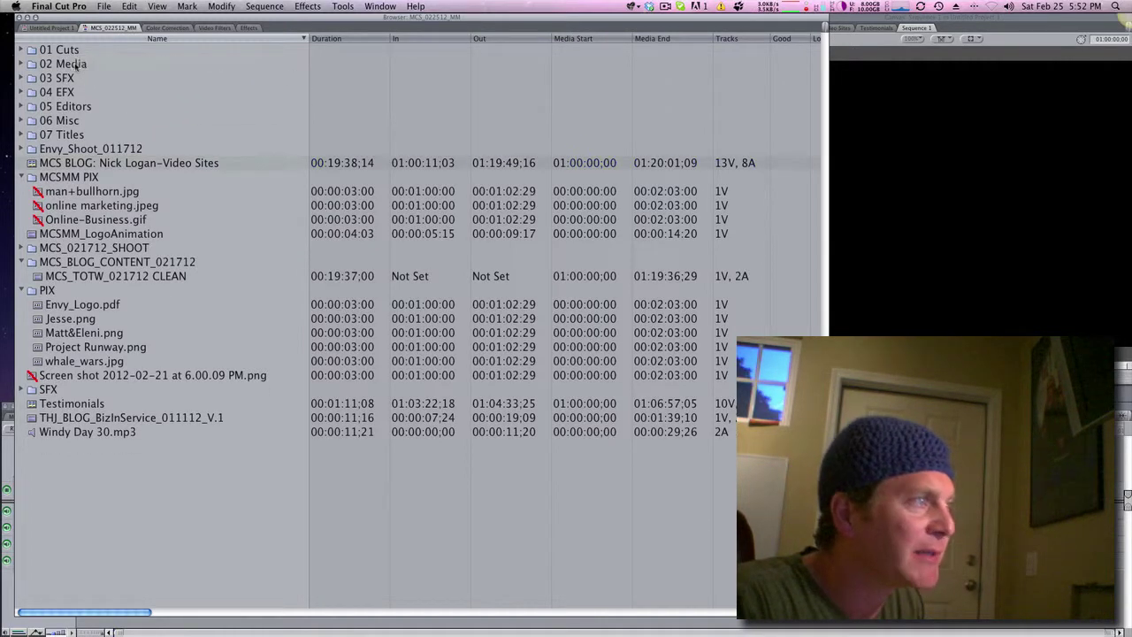
# Select the MCS BLOG sequence, and move the MCSMM_LogoAnimation clip into the 02 Media bin
pyautogui.click(51, 164)
pyautogui.moveTo(51, 164)
pyautogui.mouseDown()
pyautogui.moveTo(69, 144)
pyautogui.moveTo(71, 62)
pyautogui.moveTo(58, 164)
pyautogui.mouseUp()
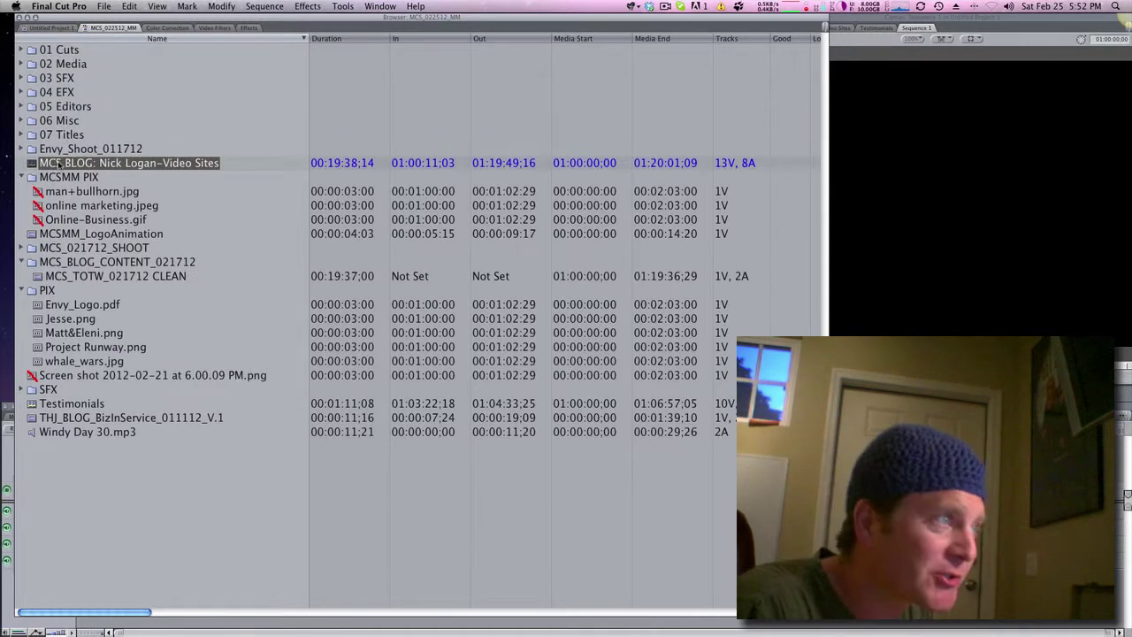
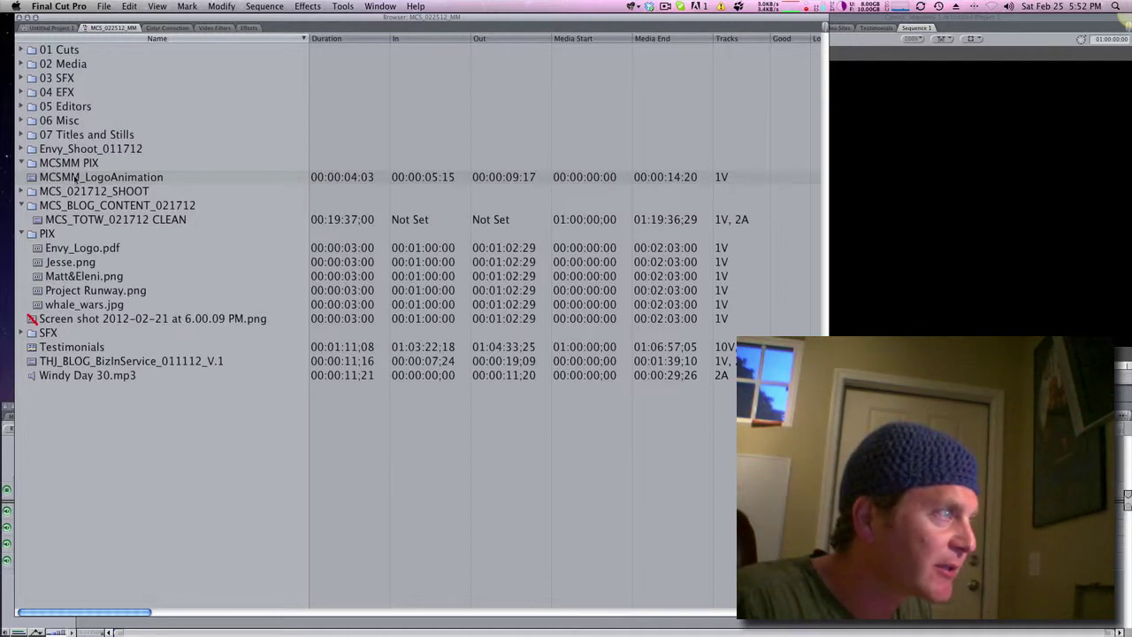
pyautogui.click(74, 179)
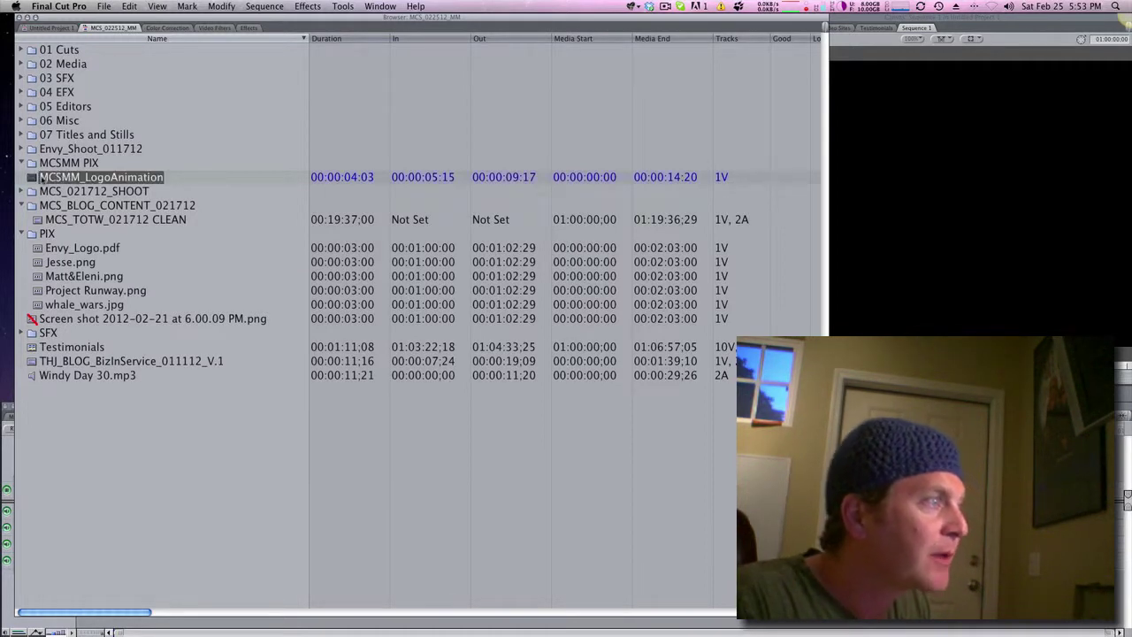
pyautogui.moveTo(32, 179); pyautogui.dragTo(63, 67)
# Preview the MCS_TOTW_021712 CLEAN clip in the Viewer and move it from MCS_BLOG_CONTENT_021712 into the 02 Media bin
pyautogui.click(43, 206)
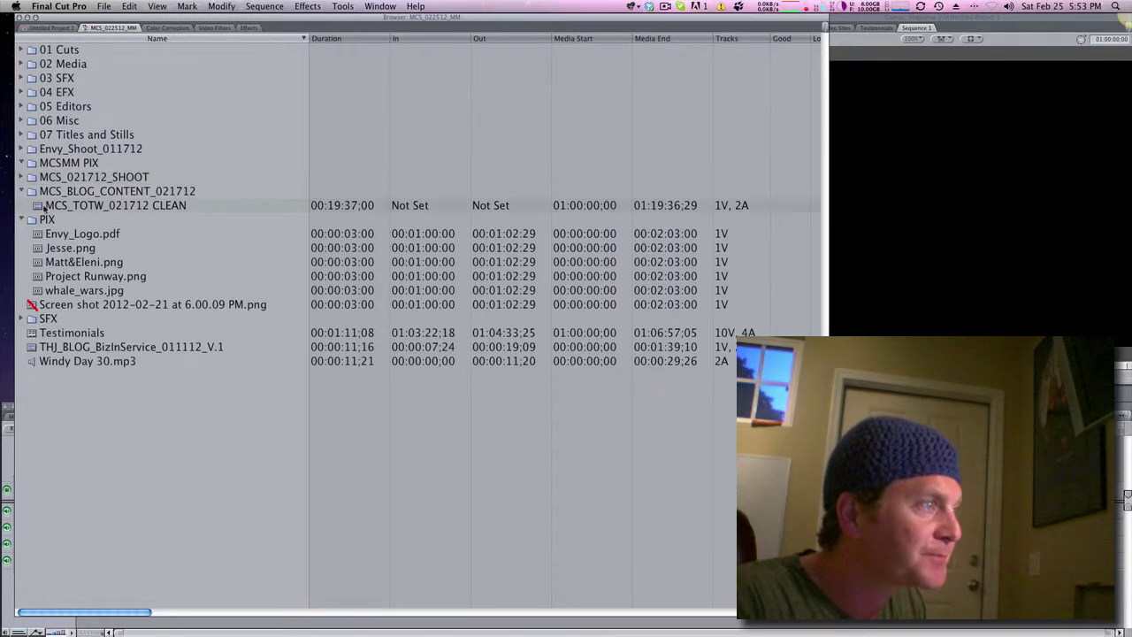
pyautogui.click(41, 206)
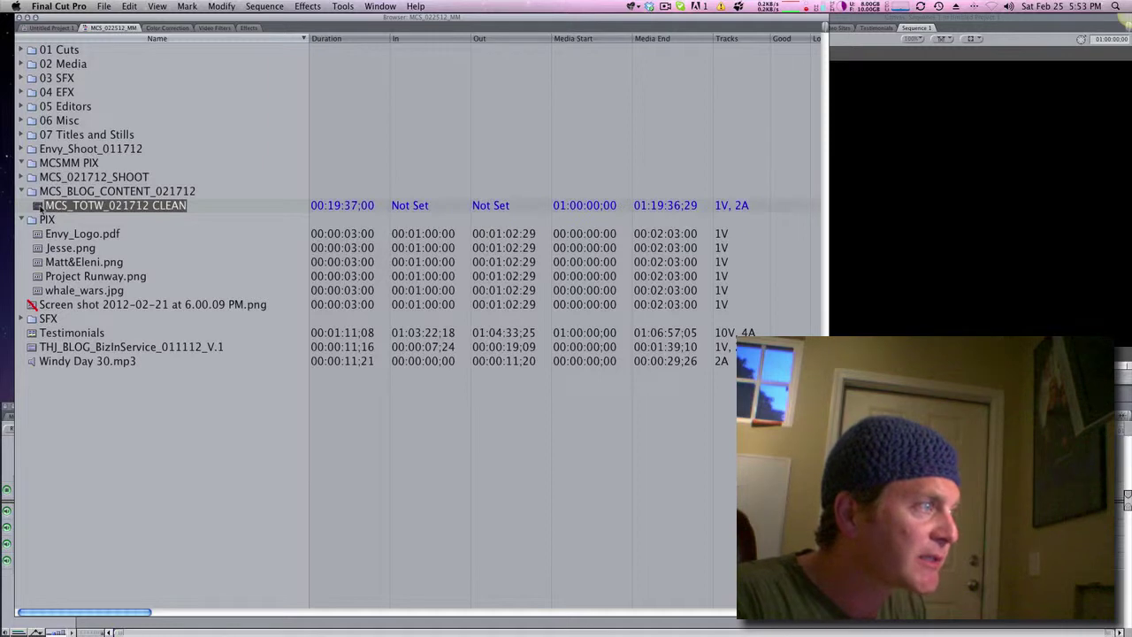
pyautogui.doubleClick(41, 206)
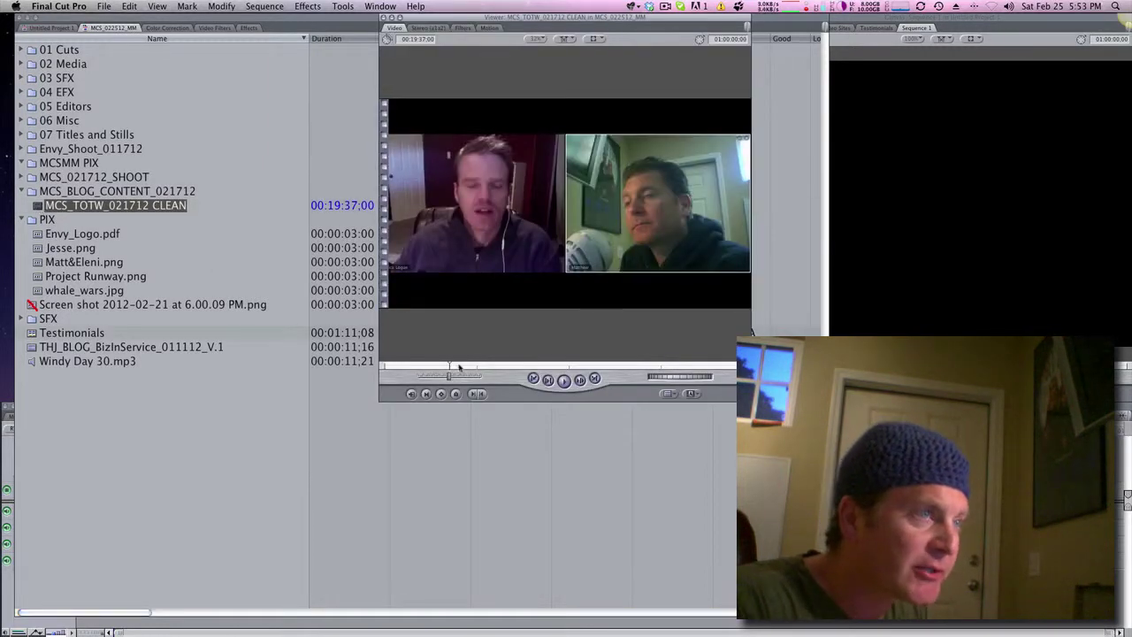
pyautogui.moveTo(459, 368); pyautogui.dragTo(543, 367)
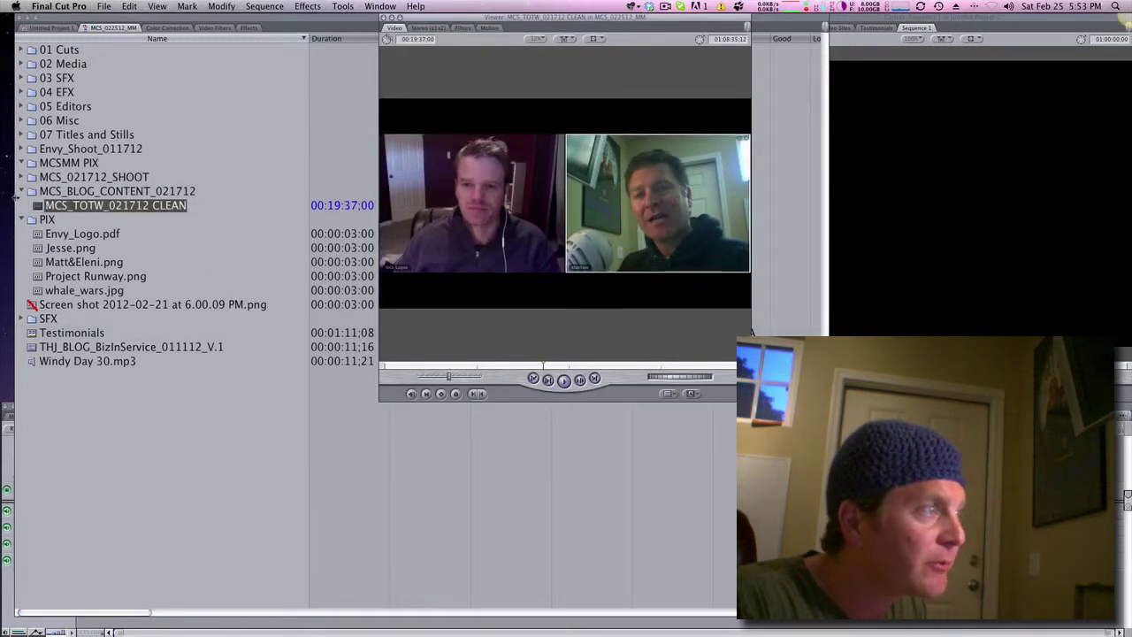
pyautogui.moveTo(33, 207); pyautogui.dragTo(50, 73)
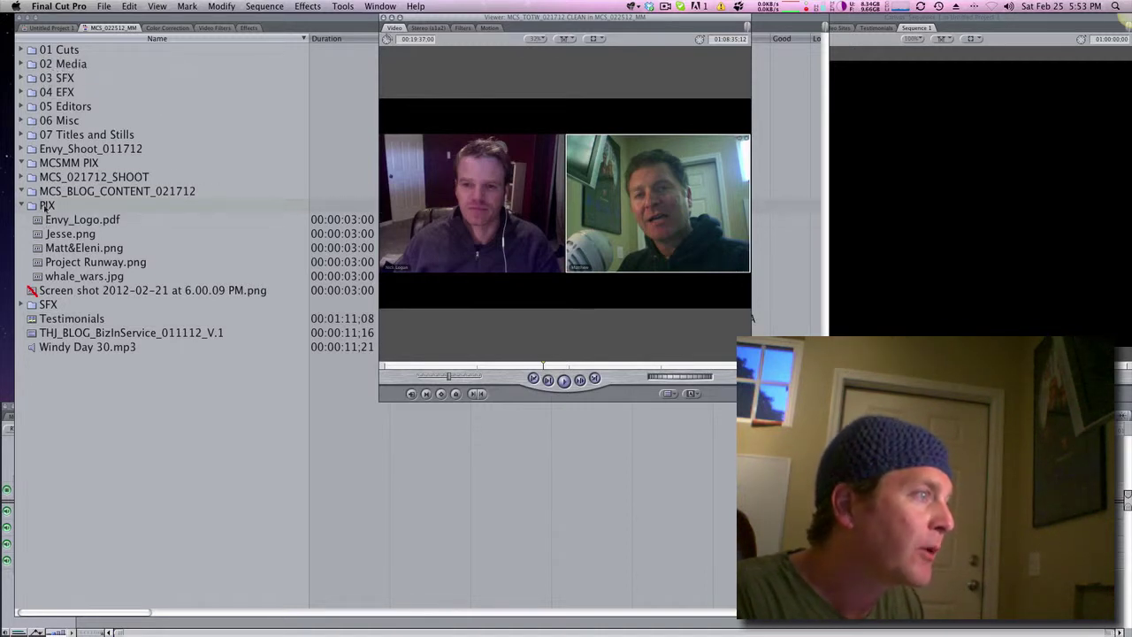
# Rename the 07 Titles and Stills bin as "07 Stills"
pyautogui.click(48, 206)
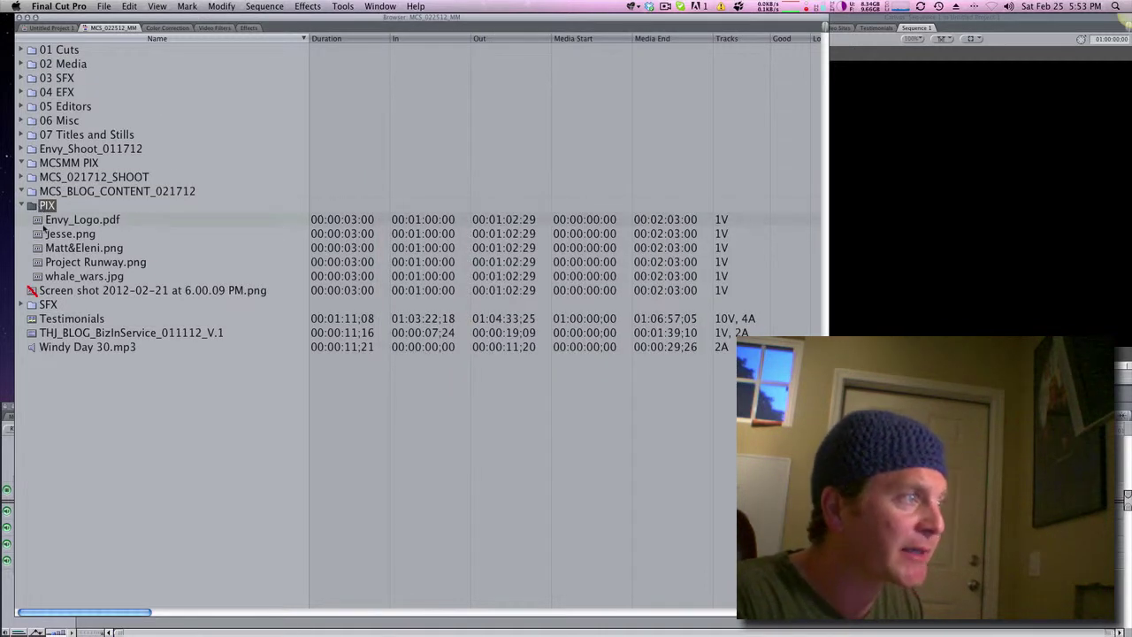
pyautogui.click(71, 220)
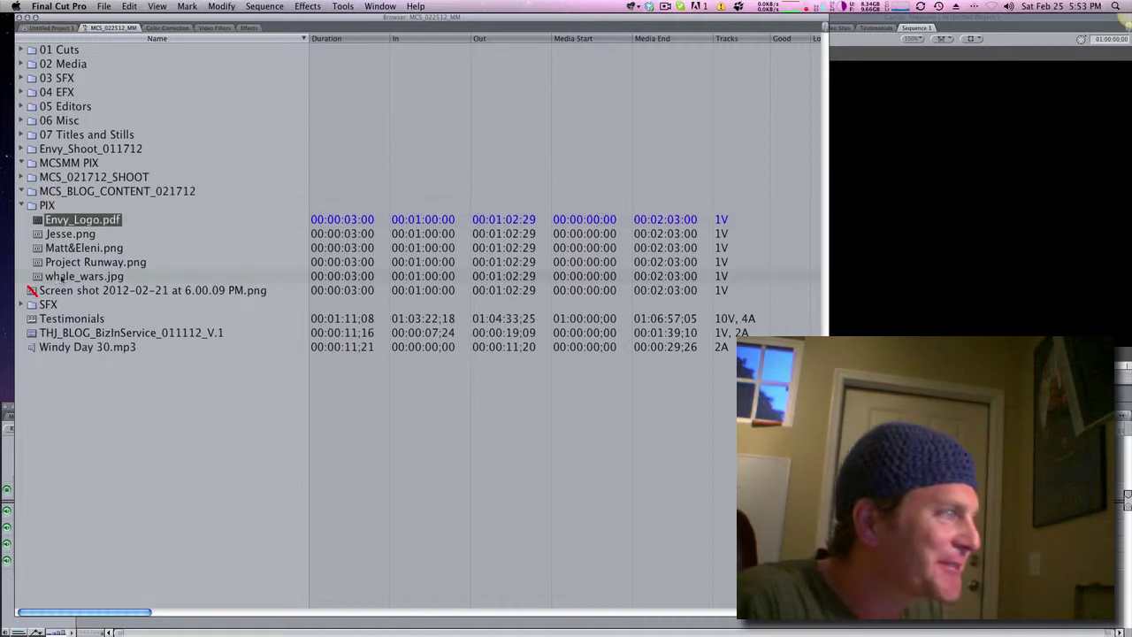
pyautogui.click(91, 135)
pyautogui.click(91, 136)
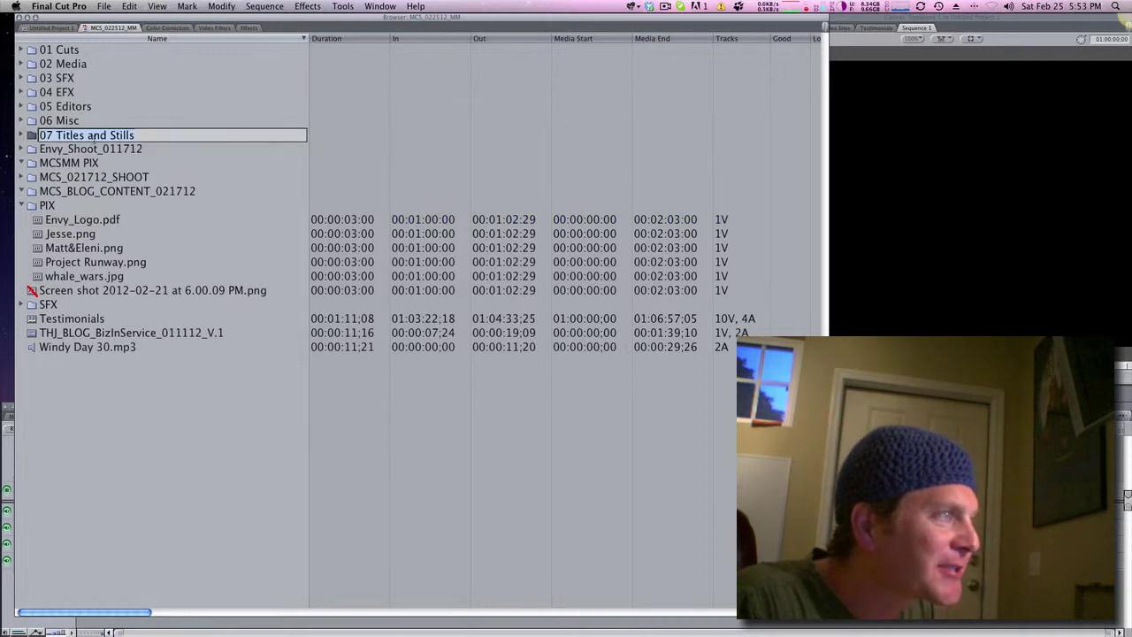
pyautogui.hotkey('alt', 'BackSpace')
pyautogui.press('XF86AudioRaiseVolume')
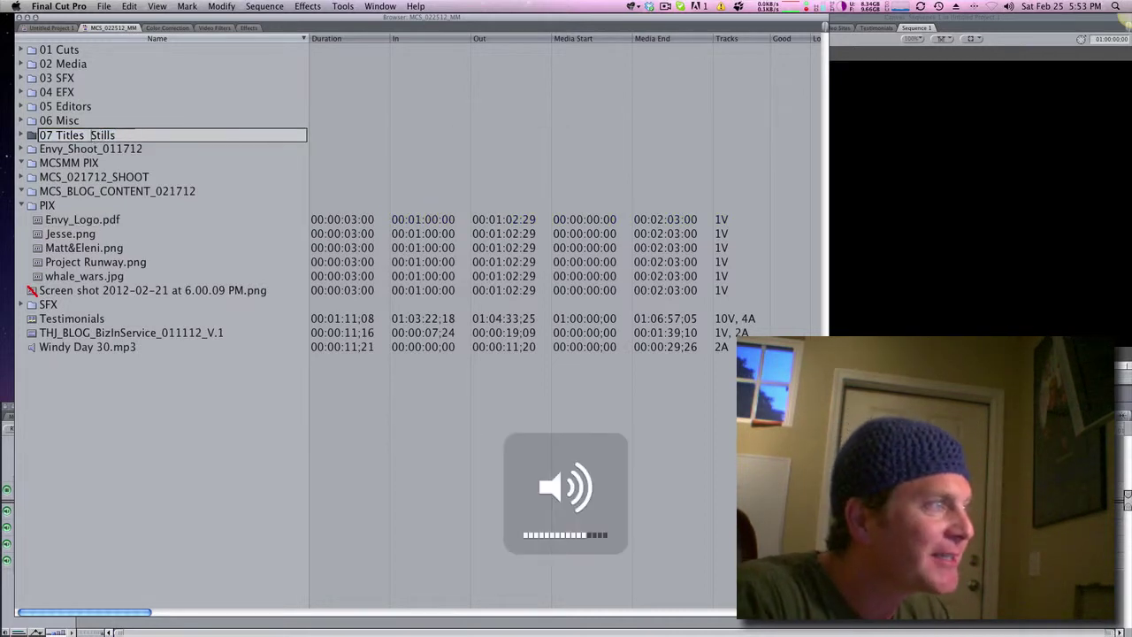
pyautogui.press('BackSpace')
pyautogui.press('BackSpace')
pyautogui.press('BackSpace')
pyautogui.press('BackSpace')
pyautogui.press('BackSpace')
pyautogui.press('BackSpace')
pyautogui.press('BackSpace')
pyautogui.press('BackSpace')
pyautogui.press('Return')
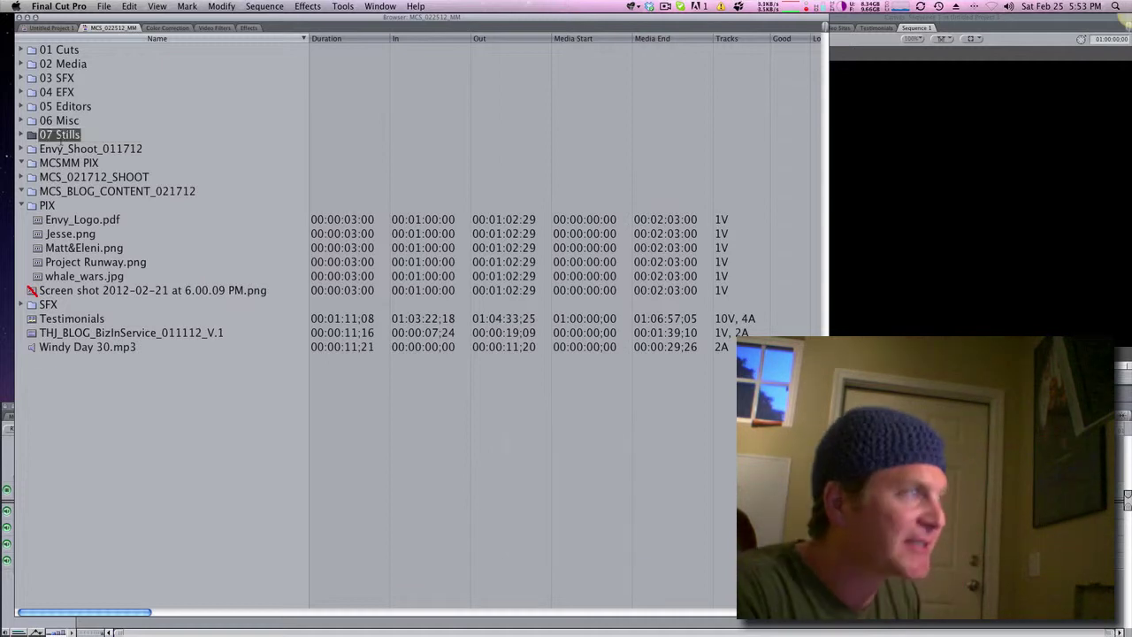
# Move all the images in the PIX bin and the loose 2012-02-21 screen shot into the 07 Stills bin
pyautogui.click(60, 223)
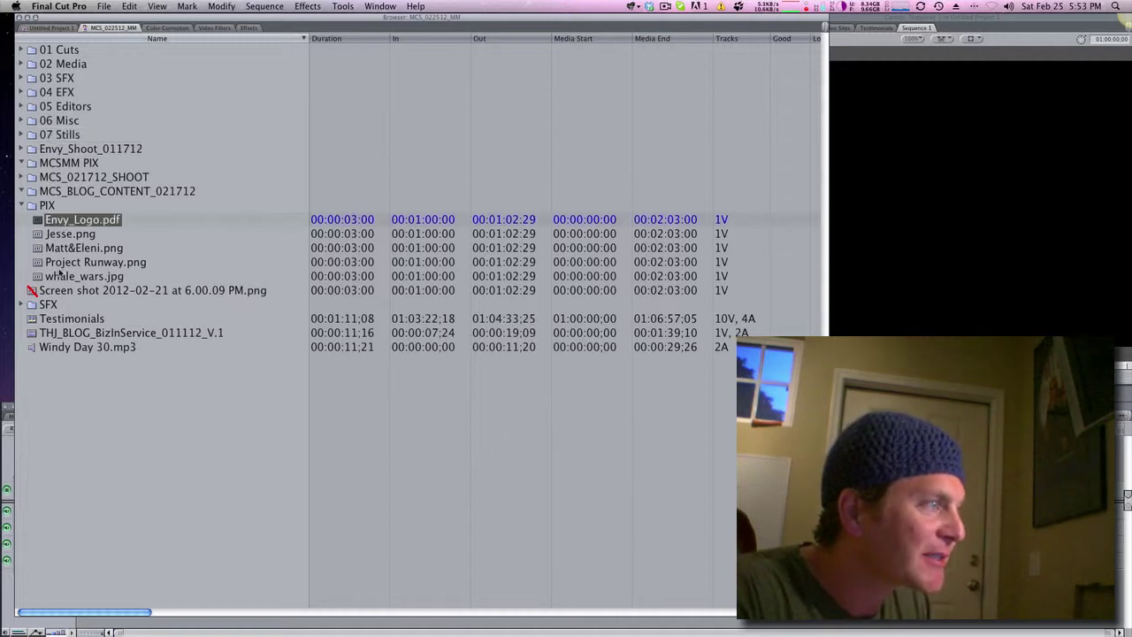
pyautogui.keyDown('shift'); pyautogui.click(60, 275); pyautogui.keyUp('shift')
pyautogui.moveTo(51, 253); pyautogui.dragTo(70, 136)
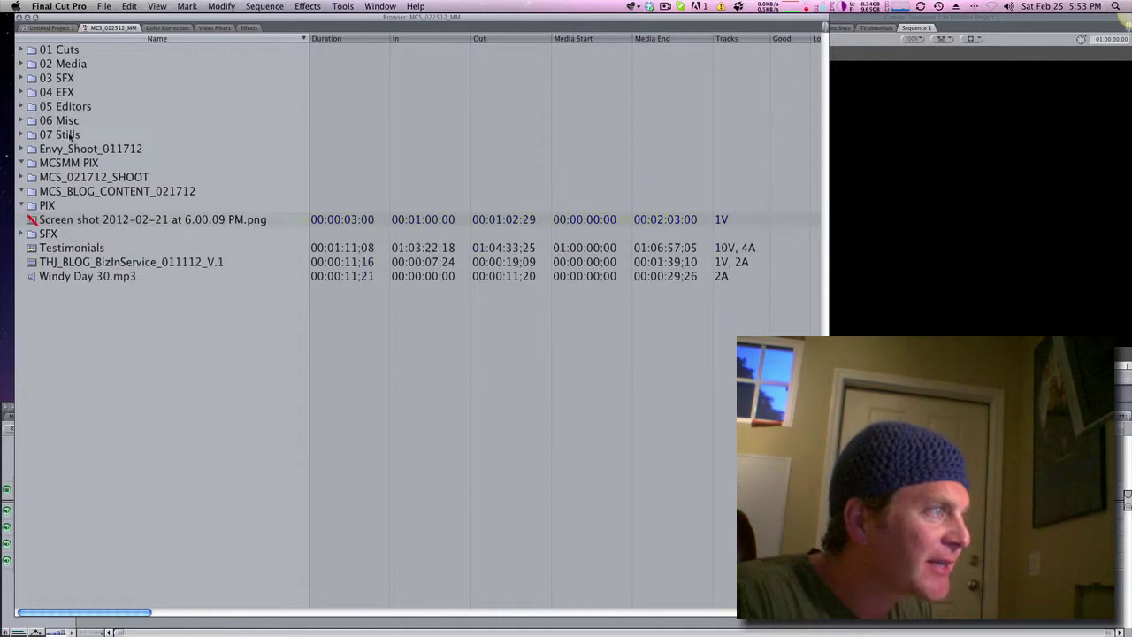
pyautogui.click(52, 223)
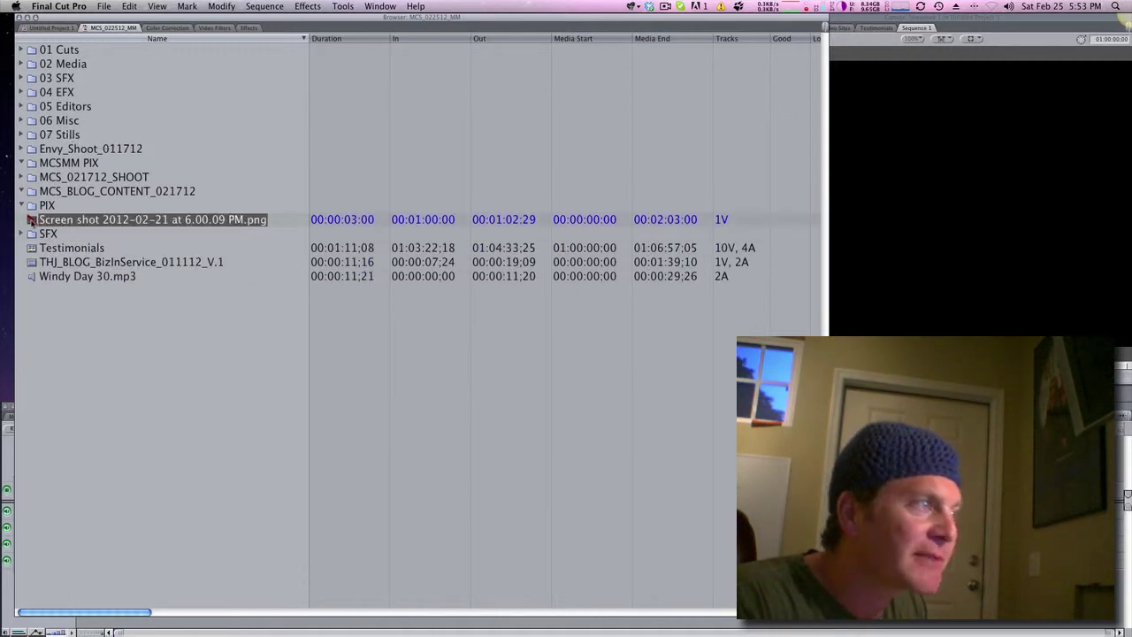
pyautogui.moveTo(51, 225); pyautogui.dragTo(61, 135)
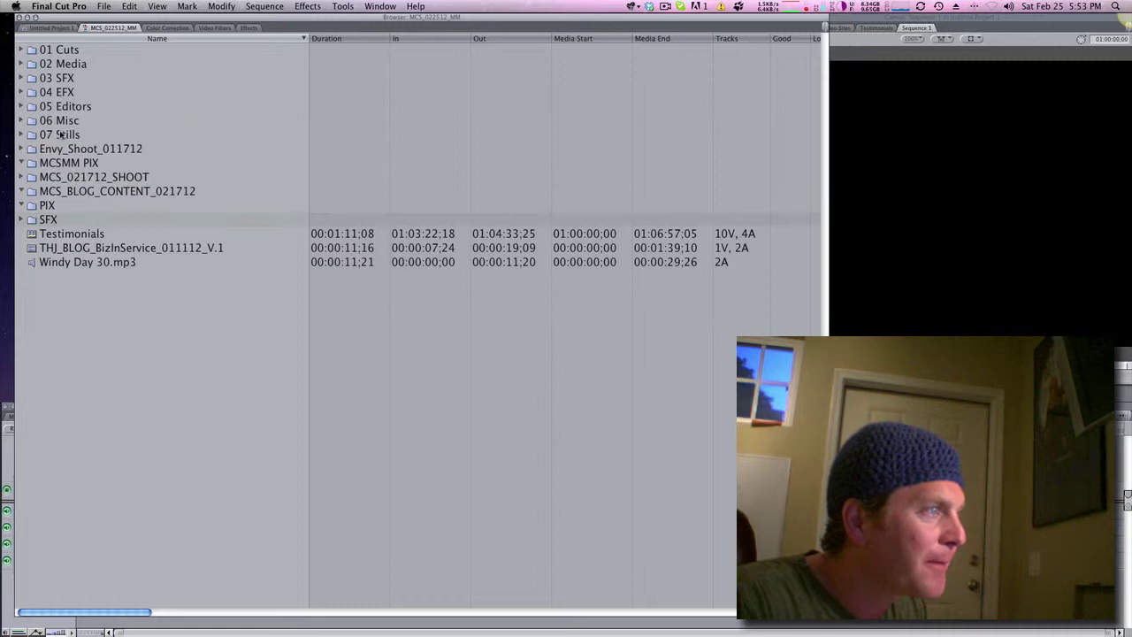
# Open the old SFX bin in its own window and move that window clear of the project's bin list
pyautogui.click(49, 223)
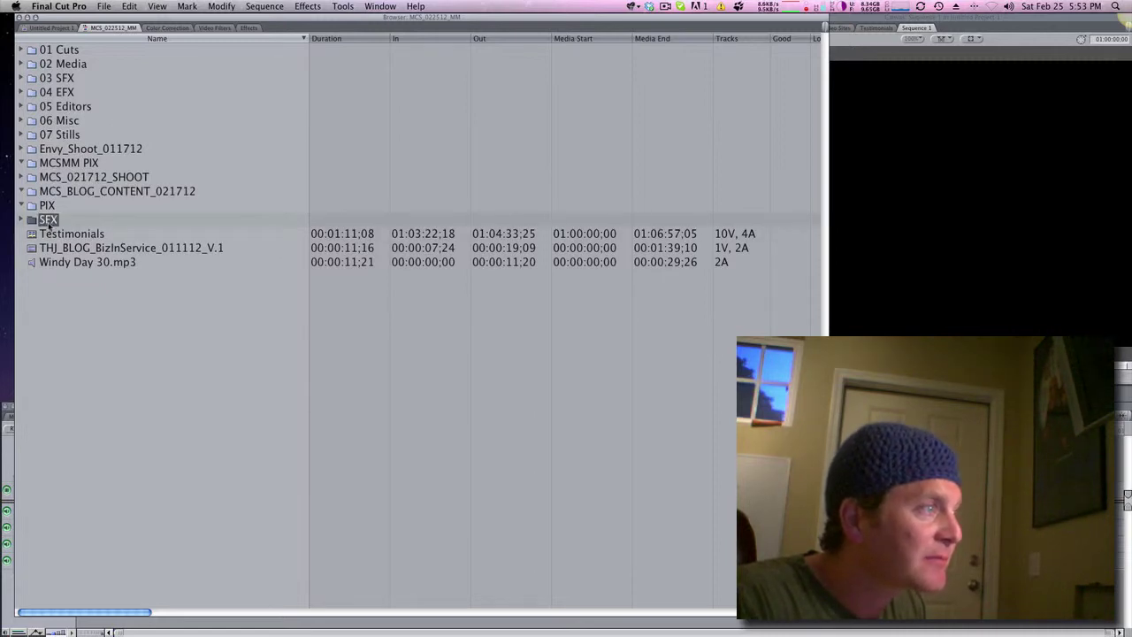
pyautogui.click(21, 220)
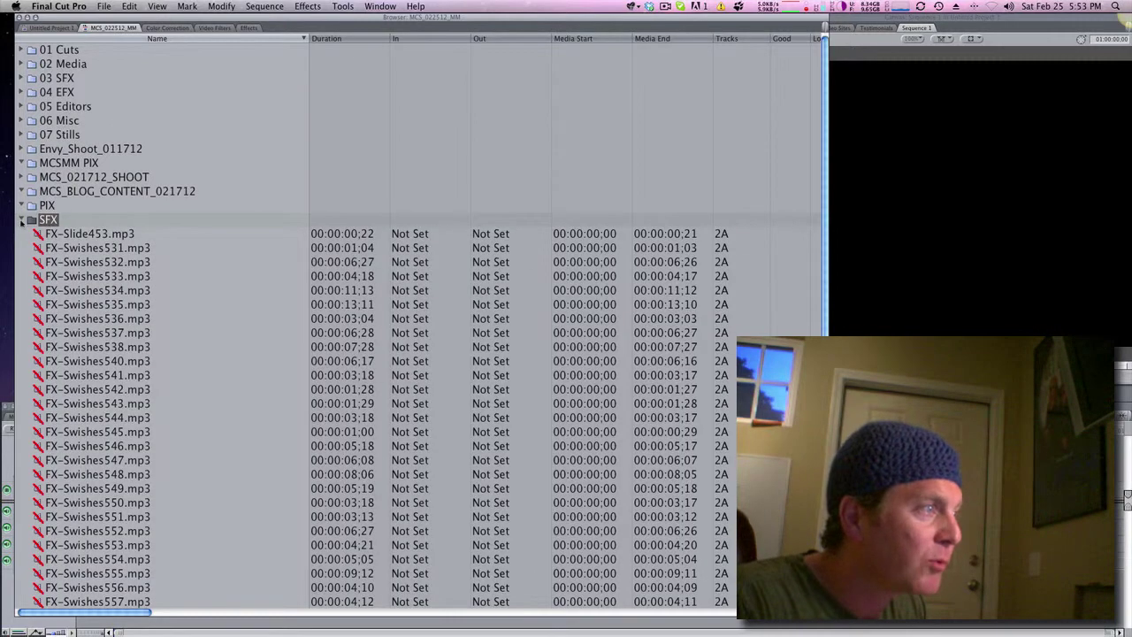
pyautogui.doubleClick(35, 221)
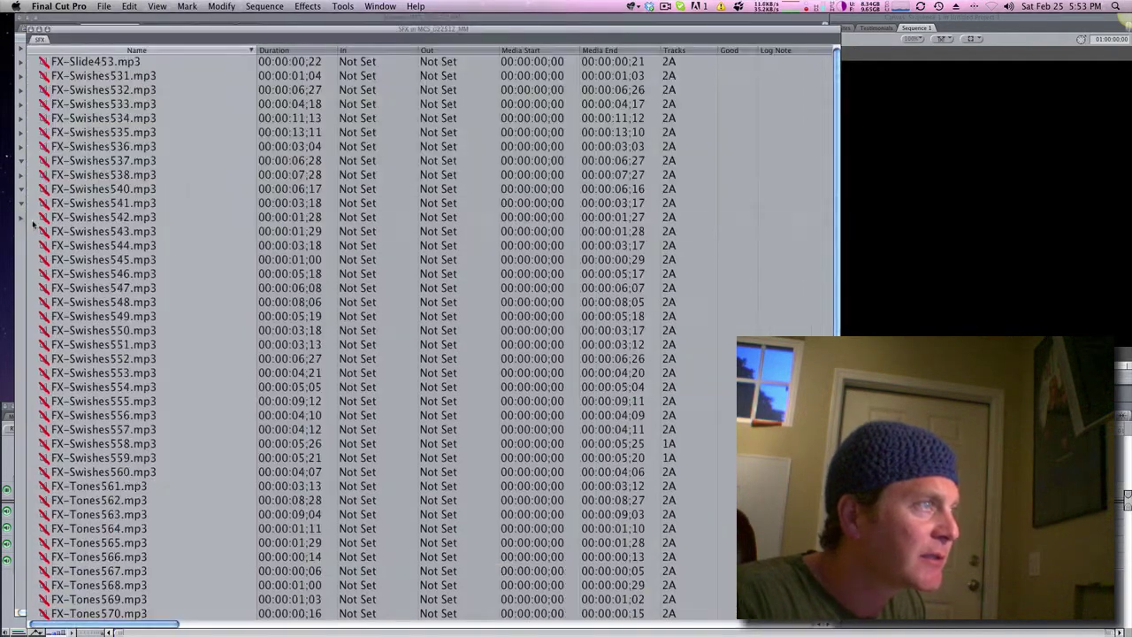
pyautogui.moveTo(149, 31); pyautogui.dragTo(354, 90)
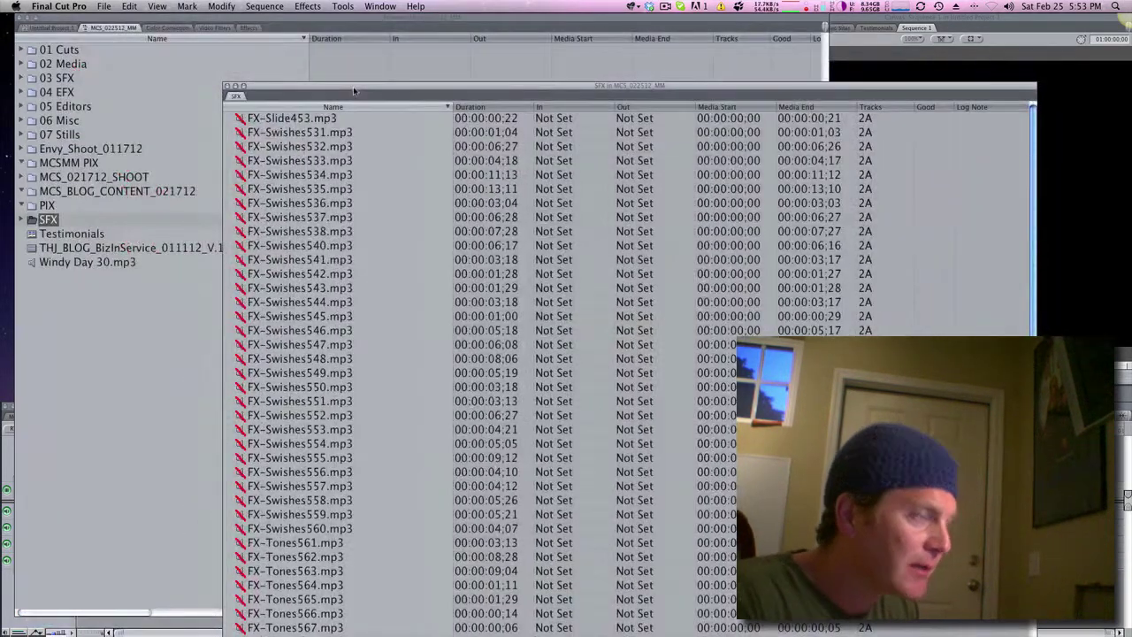
# Move all the sound effects from the old SFX bin into 03 SFX, and close and delete the emptied bin
pyautogui.press('super+a')
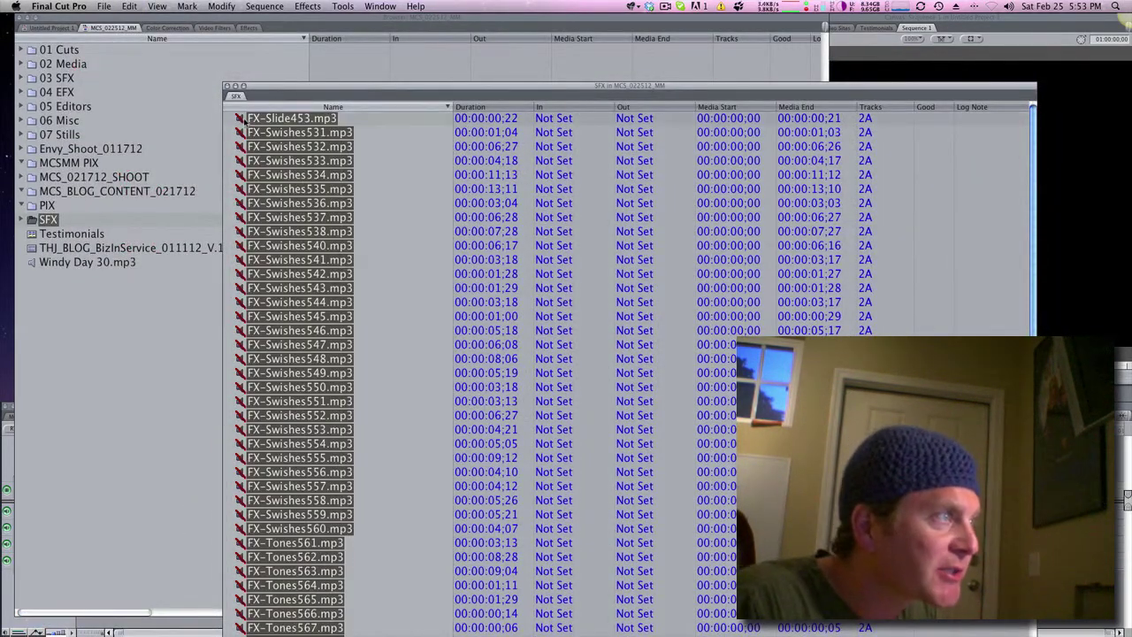
pyautogui.moveTo(252, 120); pyautogui.dragTo(55, 78)
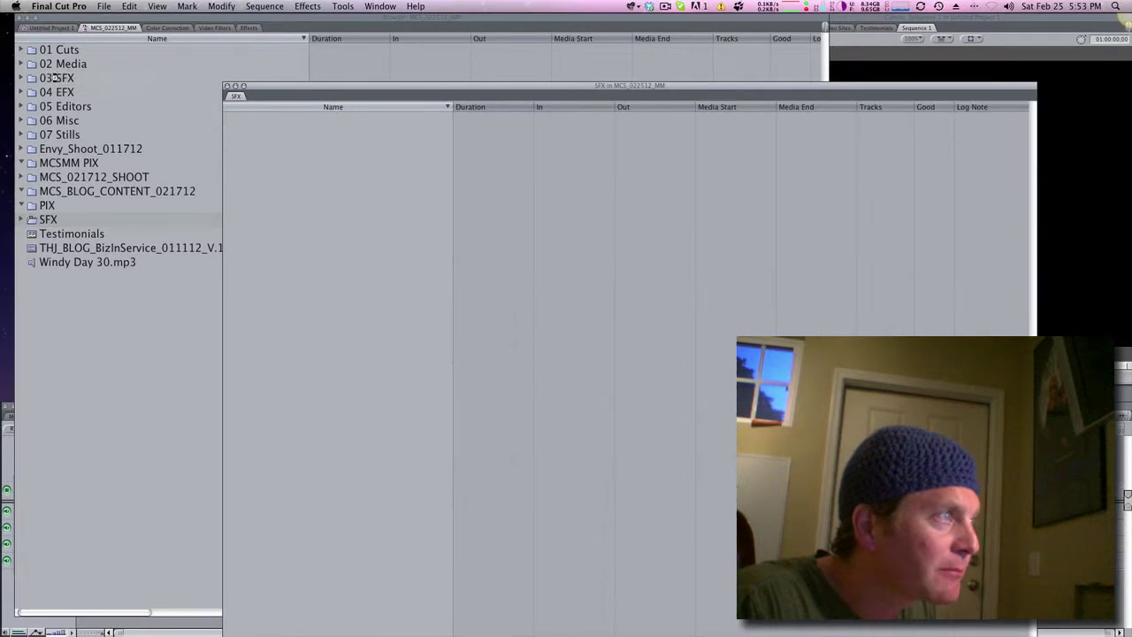
pyautogui.click(227, 87)
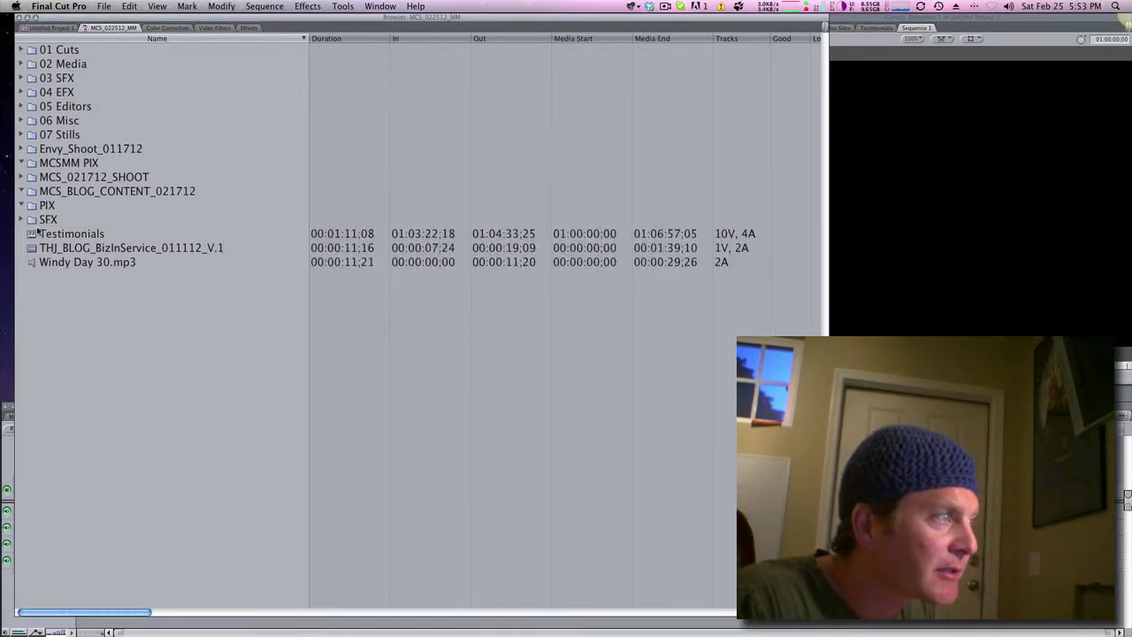
pyautogui.click(31, 221)
pyautogui.press('Delete')
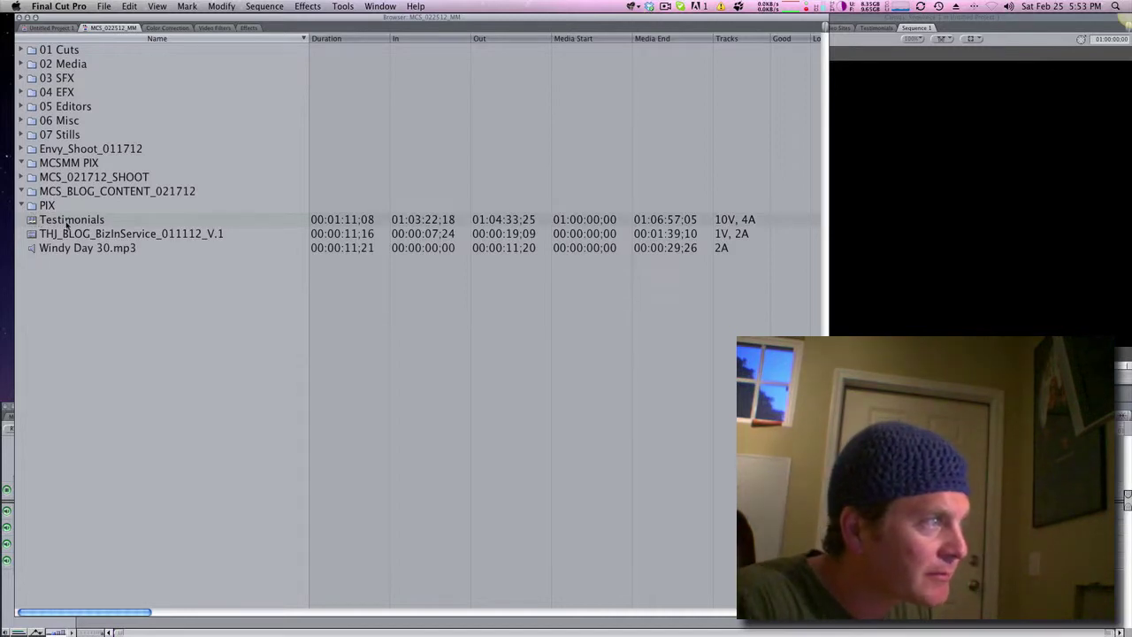
# Open the Testimonials sequence in the Timeline and scrub through its opening section to review the footage
pyautogui.click(68, 225)
pyautogui.click(67, 223)
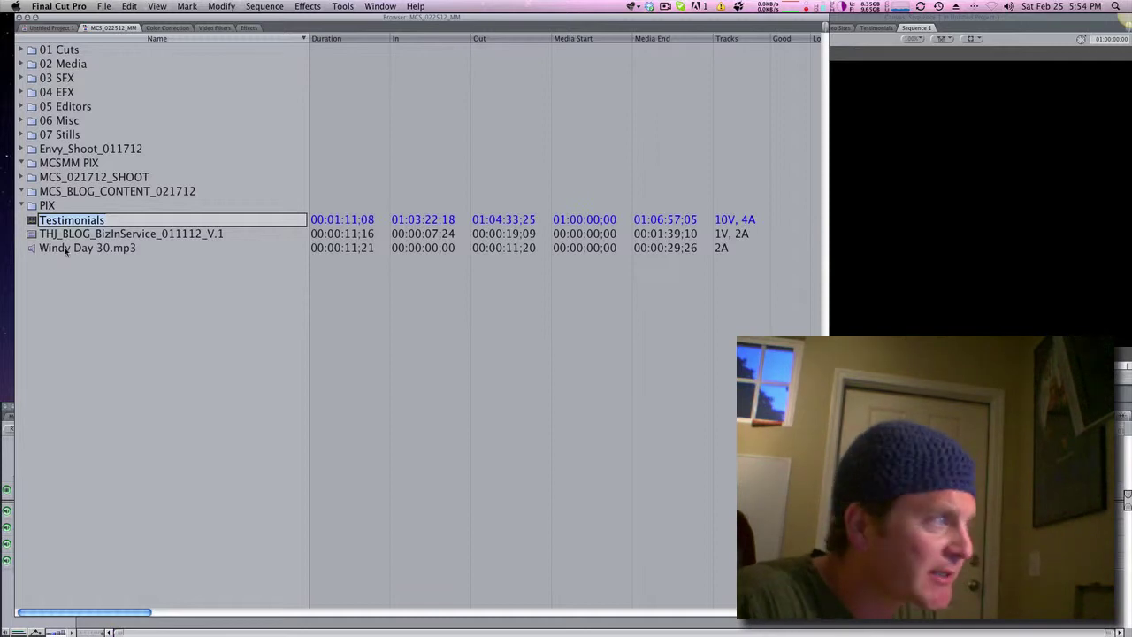
pyautogui.doubleClick(32, 220)
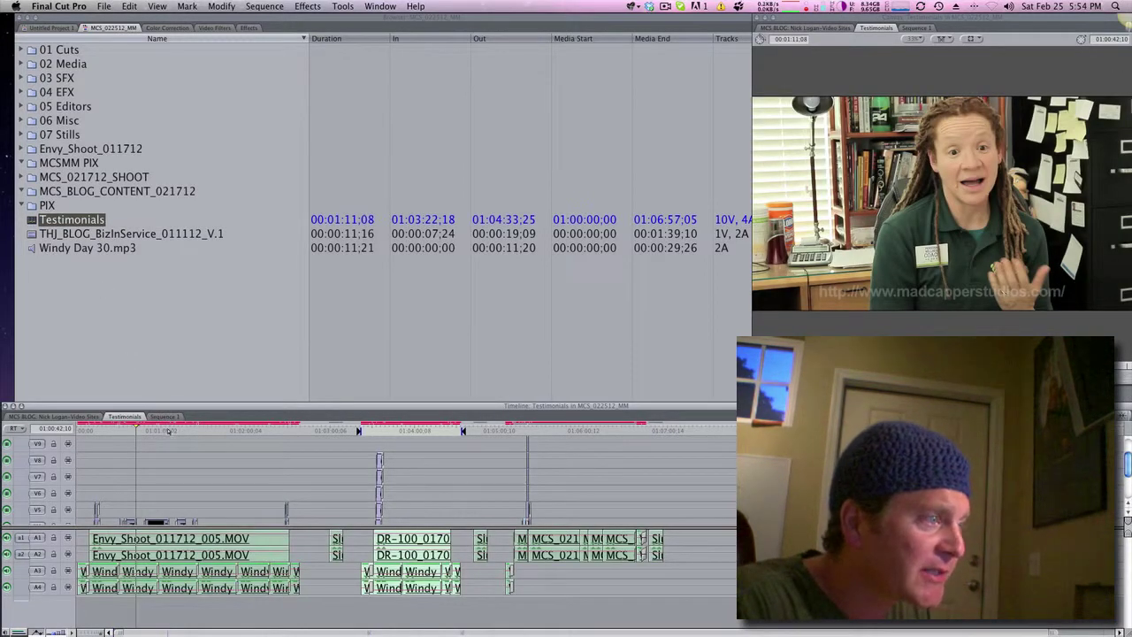
pyautogui.click(196, 430)
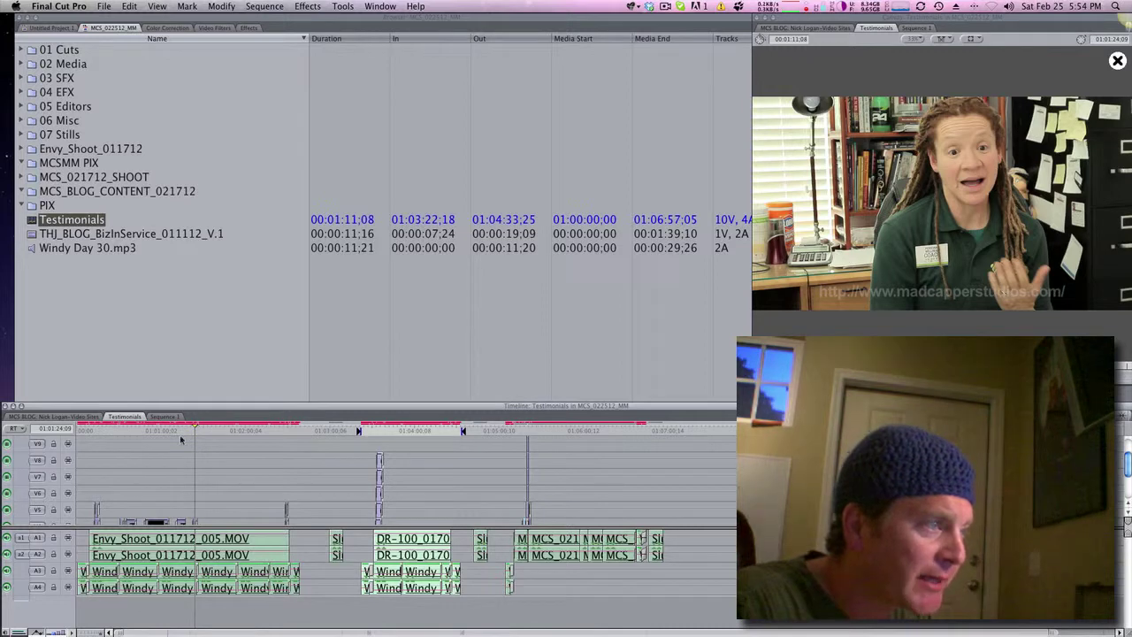
pyautogui.press('super+minus')
pyautogui.click(187, 431)
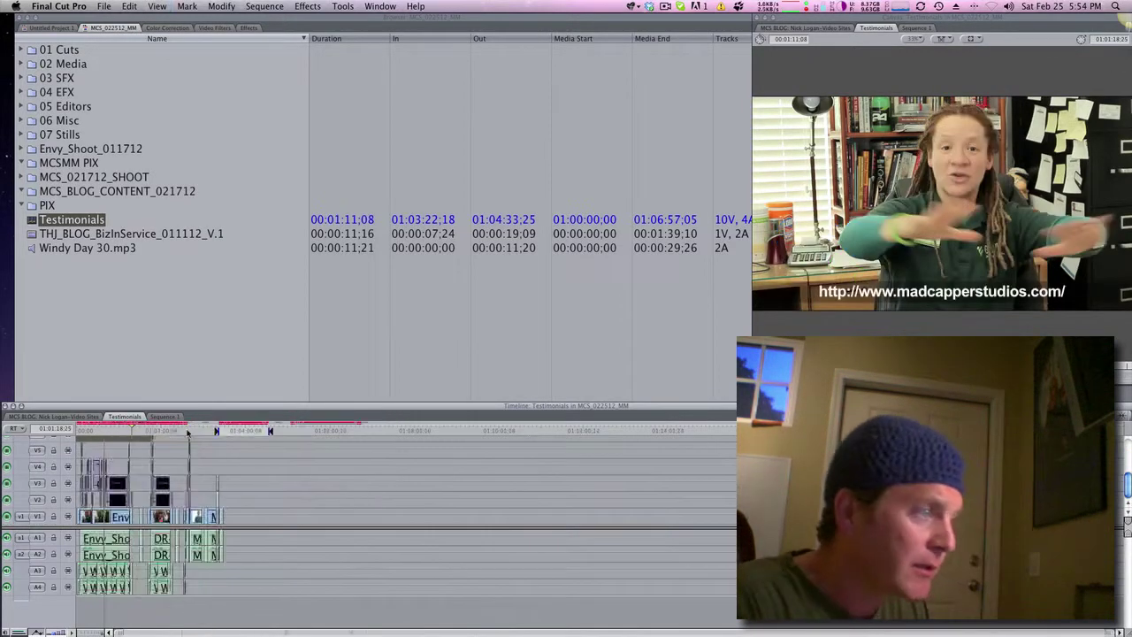
pyautogui.press('super+equal')
pyautogui.click(158, 431)
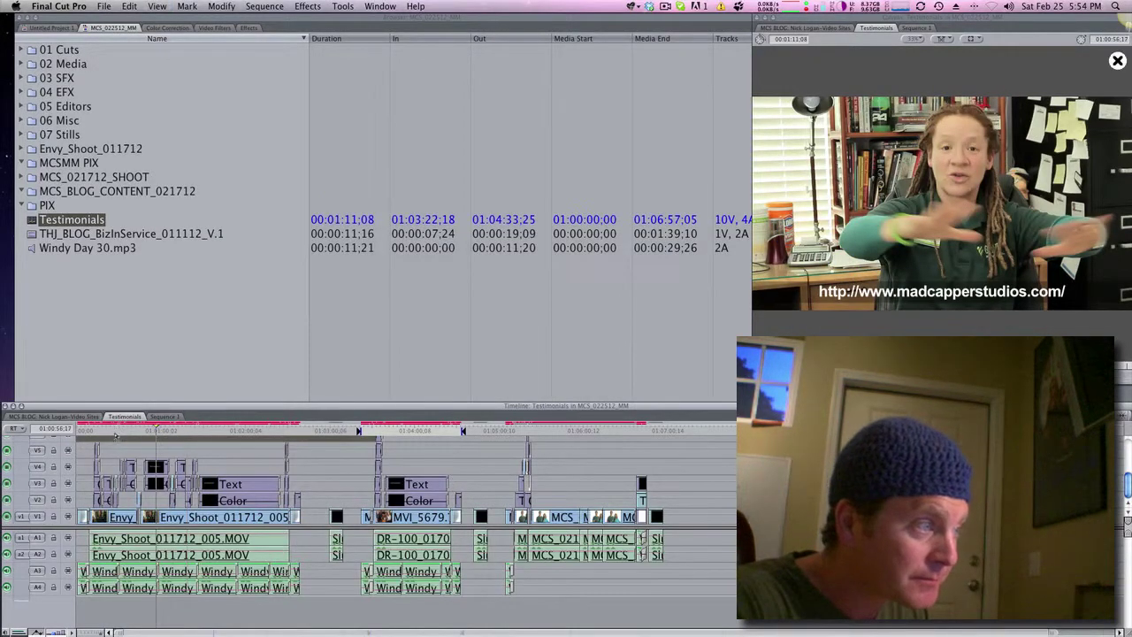
pyautogui.click(188, 431)
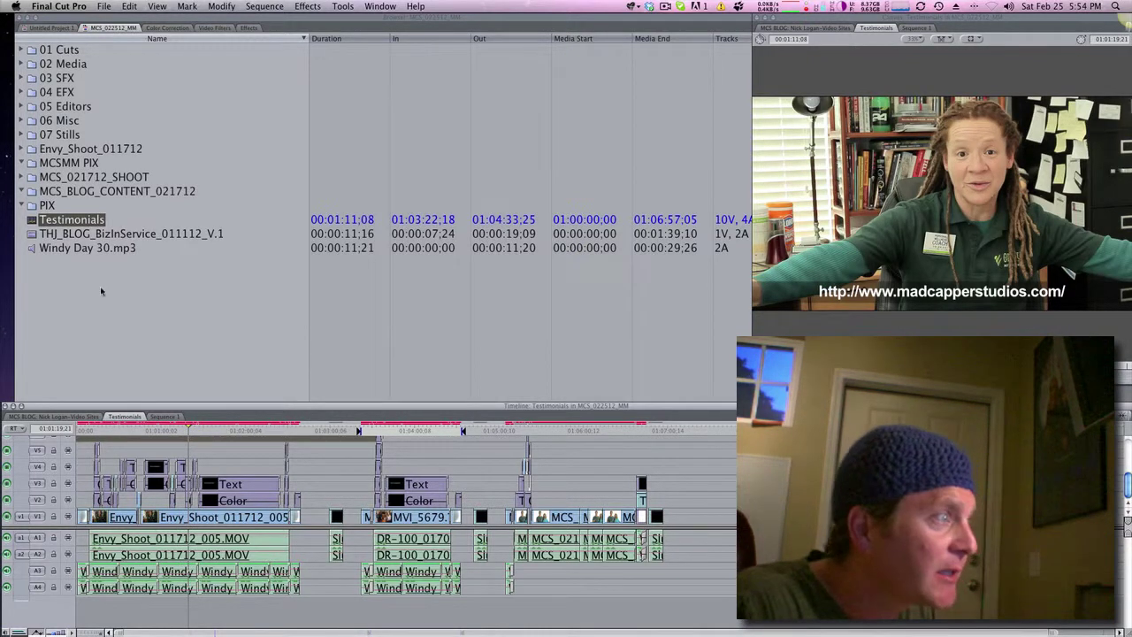
# Rename the Testimonials sequence as Testimonials_022512_MM_V.1
pyautogui.click(57, 223)
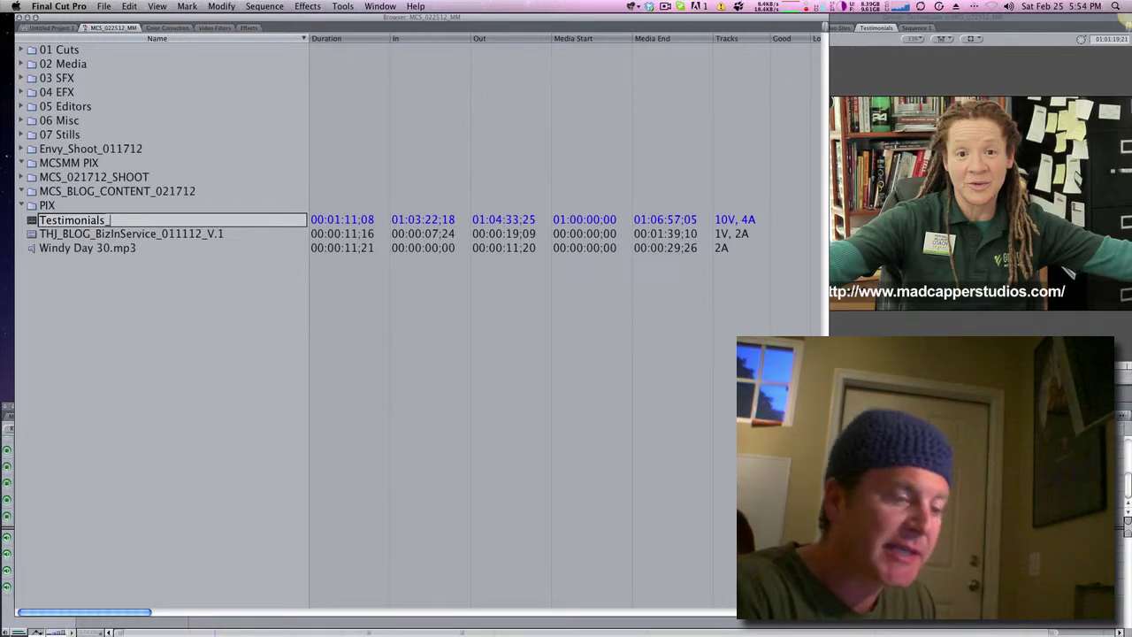
pyautogui.write('02')
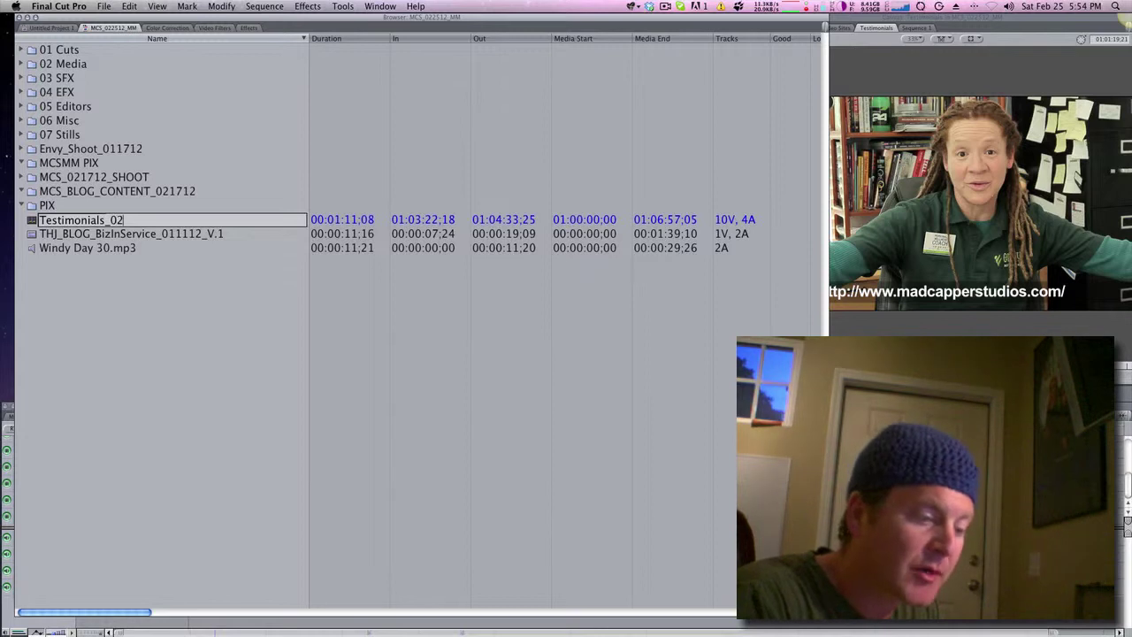
pyautogui.press('Return')
pyautogui.write('2512')
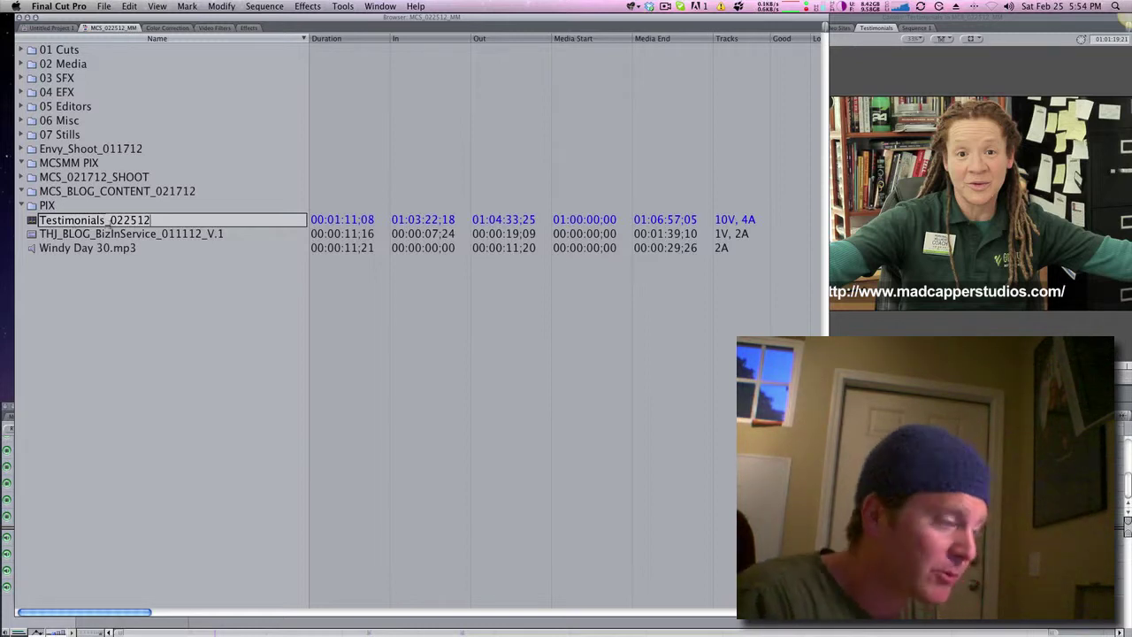
pyautogui.write('_')
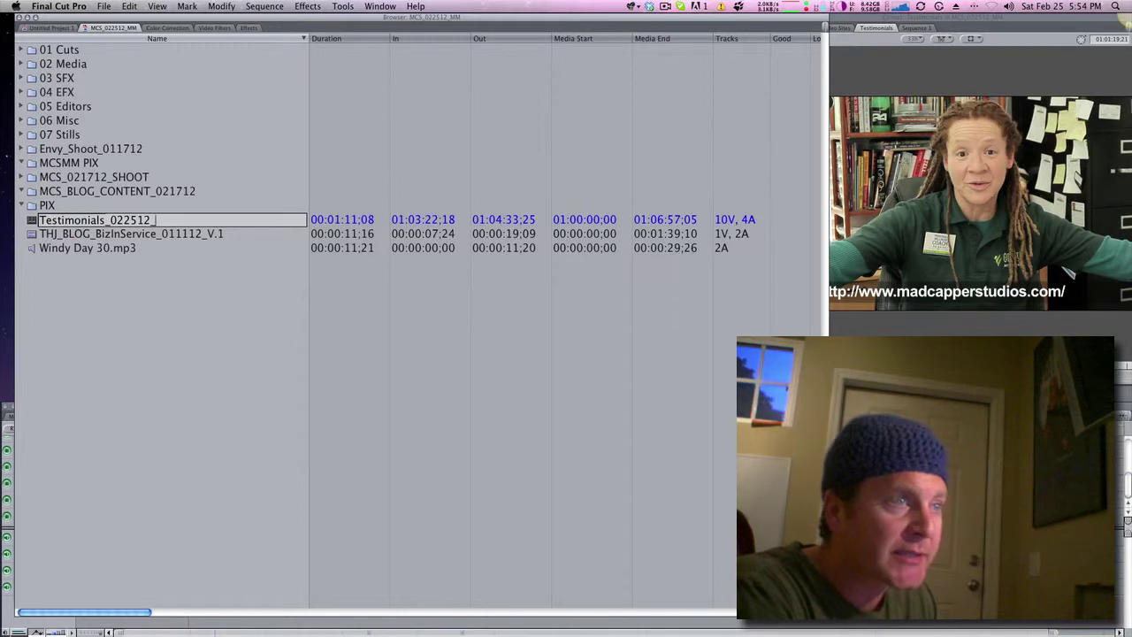
pyautogui.write('MM')
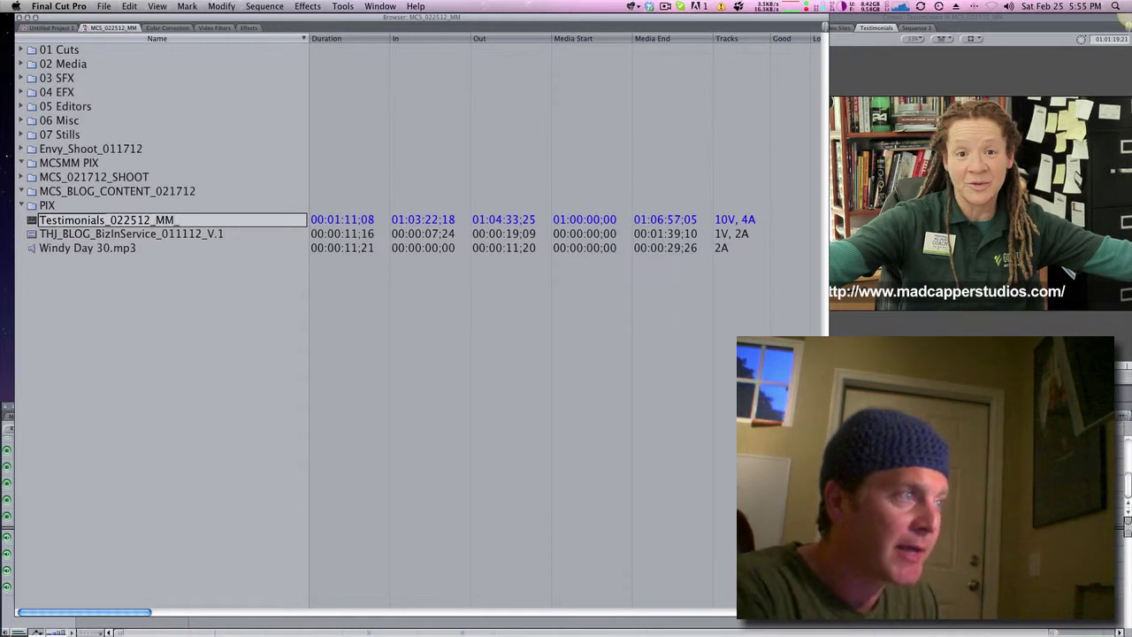
pyautogui.write('_V.')
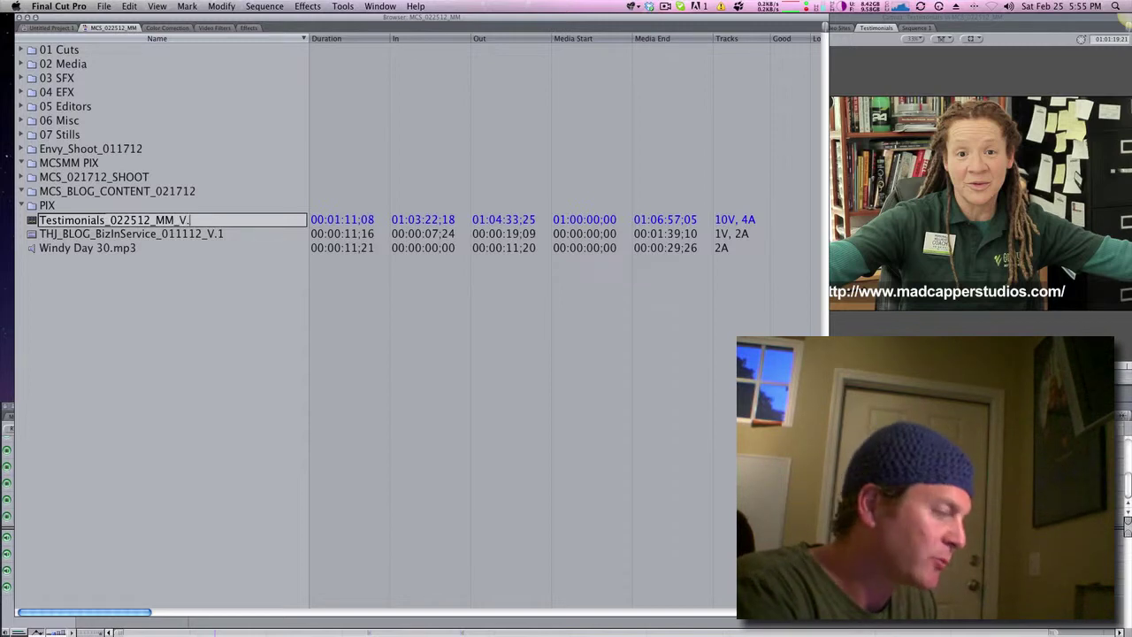
pyautogui.write('1')
pyautogui.press('Return')
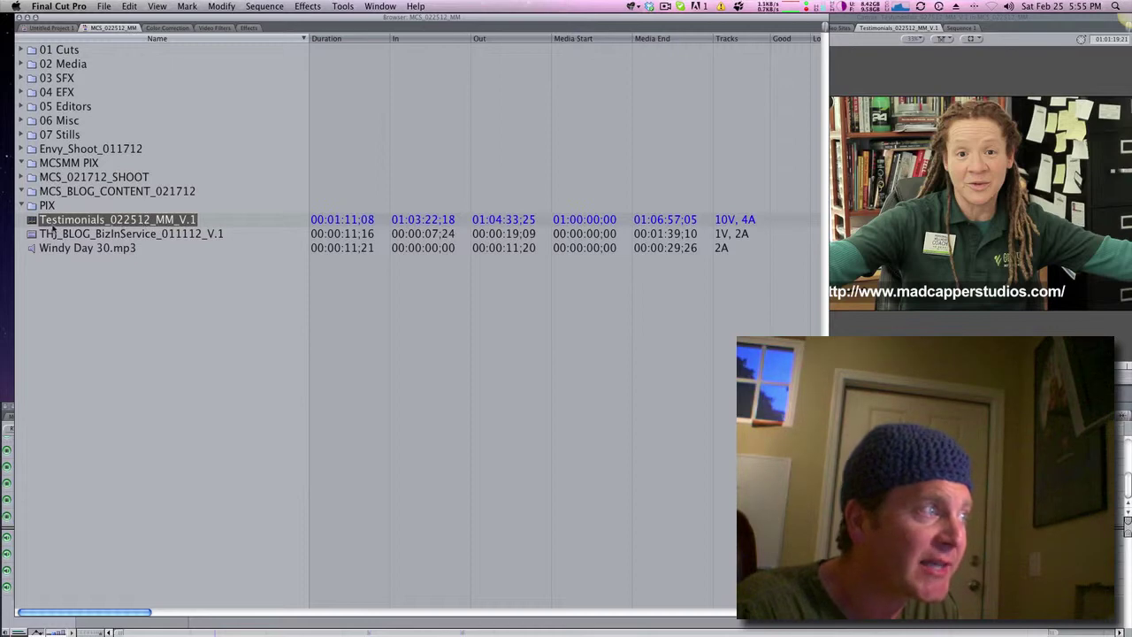
# Move the Testimonials_022512_MM_V.1 sequence into the 01 Cuts bin and open that bin in its own window
pyautogui.moveTo(34, 225); pyautogui.dragTo(35, 50)
pyautogui.doubleClick(35, 50)
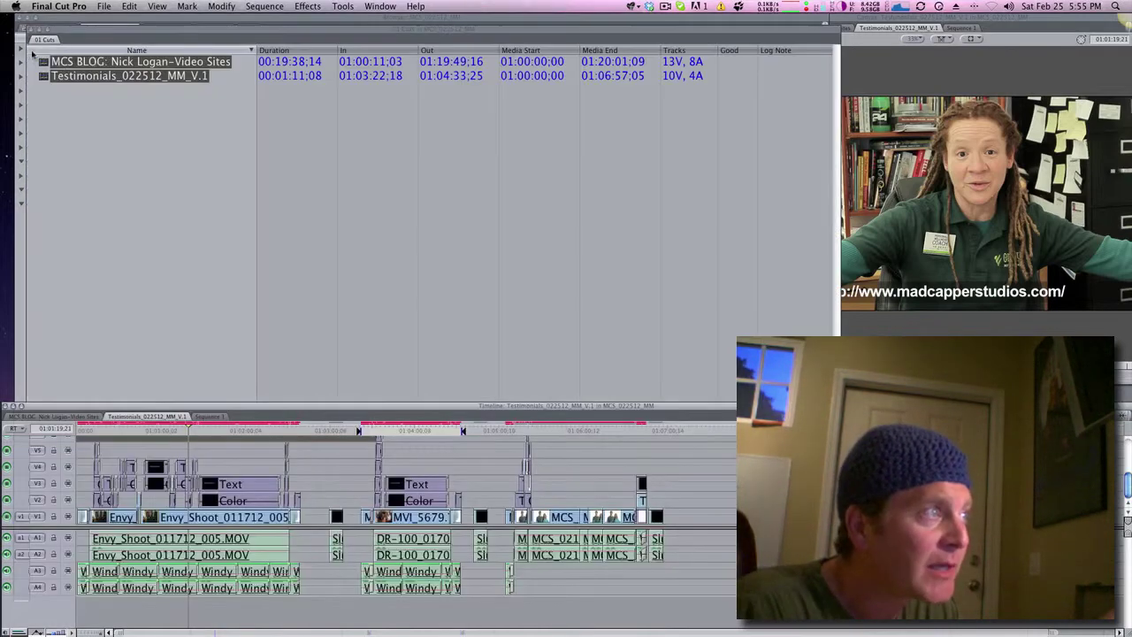
pyautogui.click(97, 32)
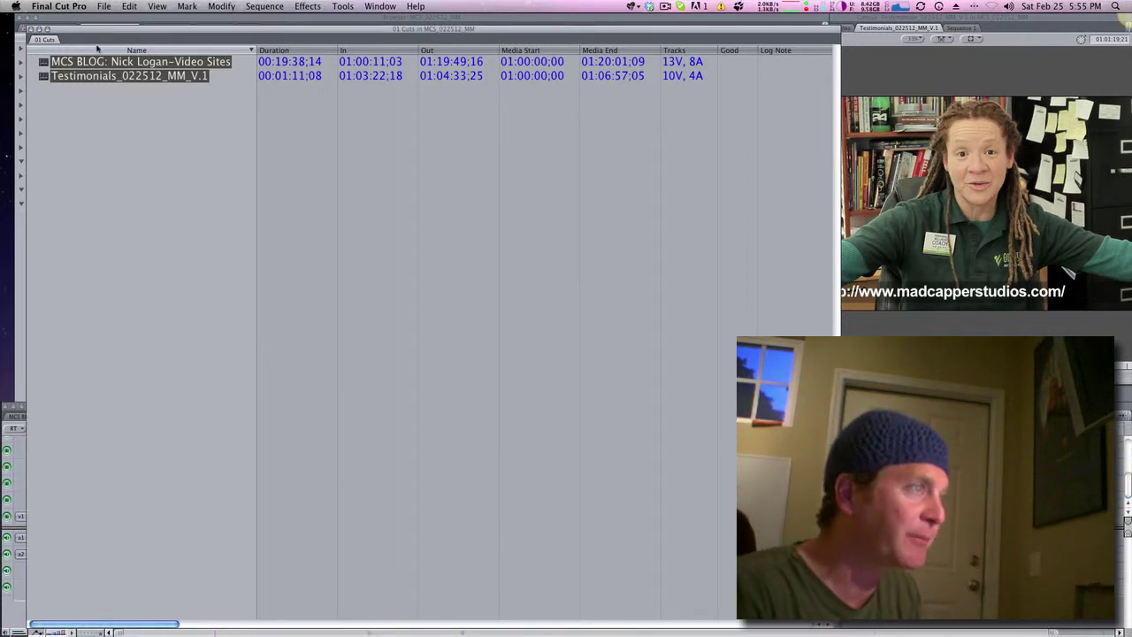
pyautogui.click(105, 40)
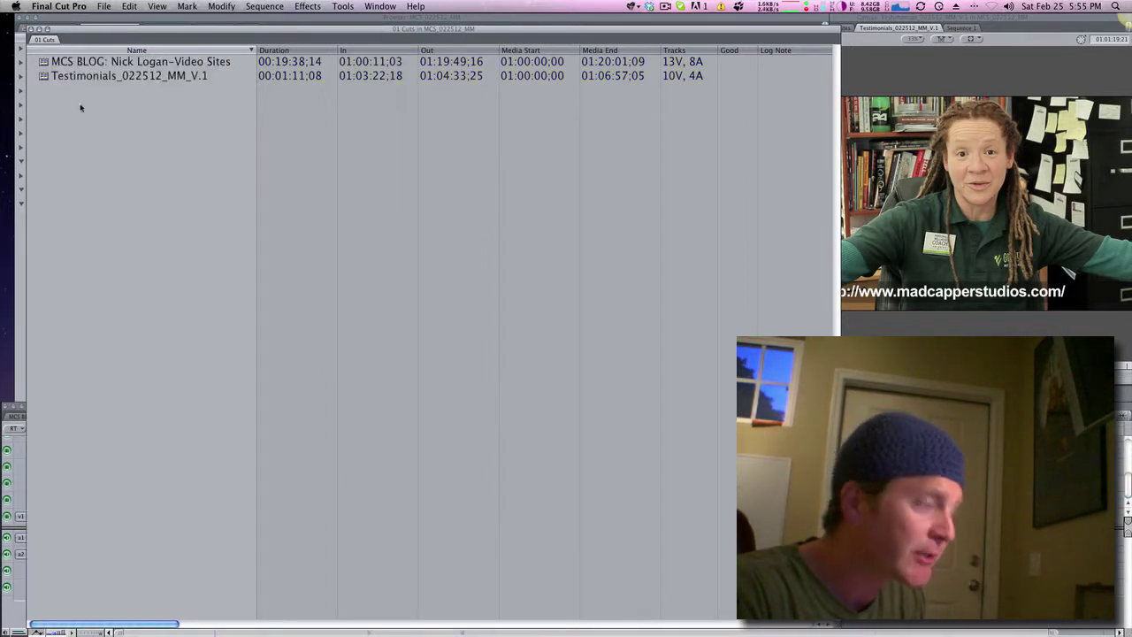
# Create a new bin named Old Cuts 1 inside the 01 Cuts bin
pyautogui.press('super+b')
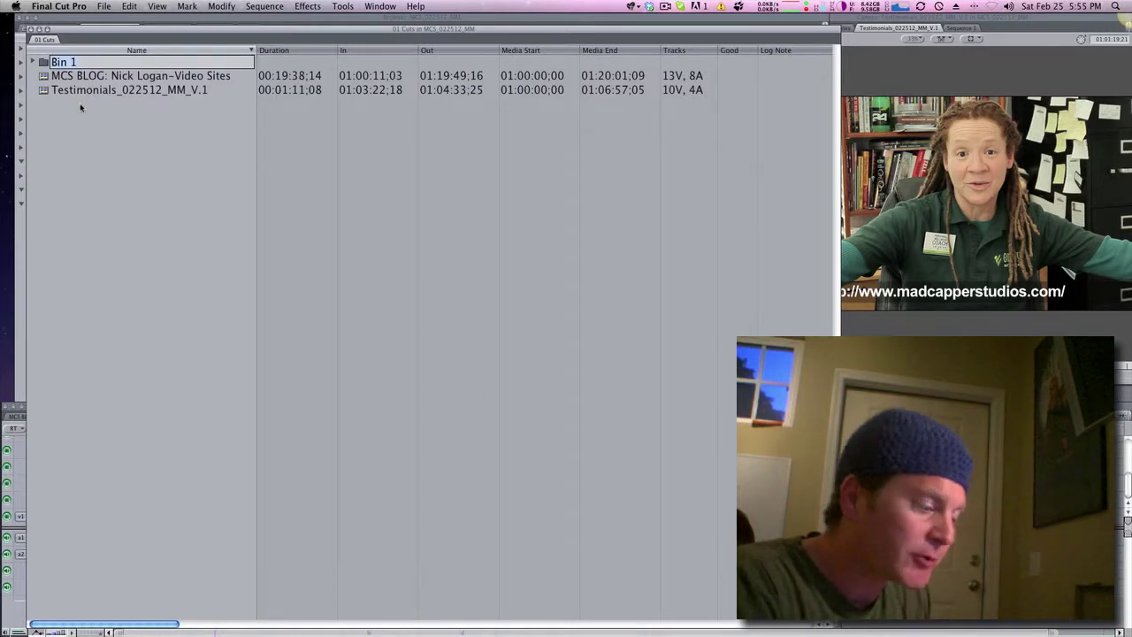
pyautogui.write('Old')
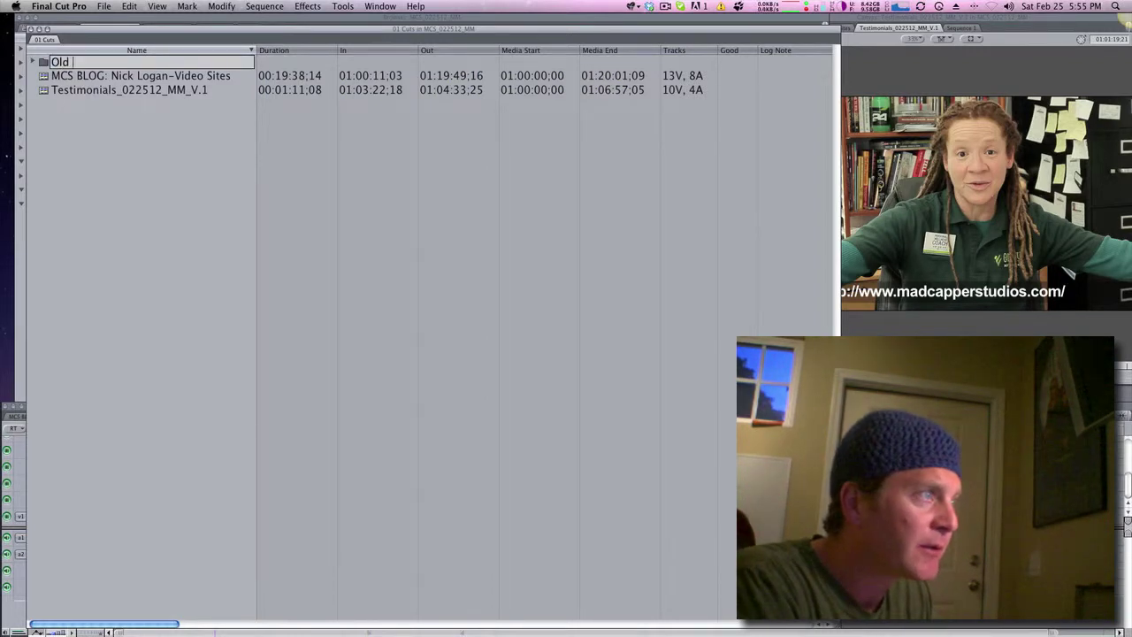
pyautogui.write(' Cu')
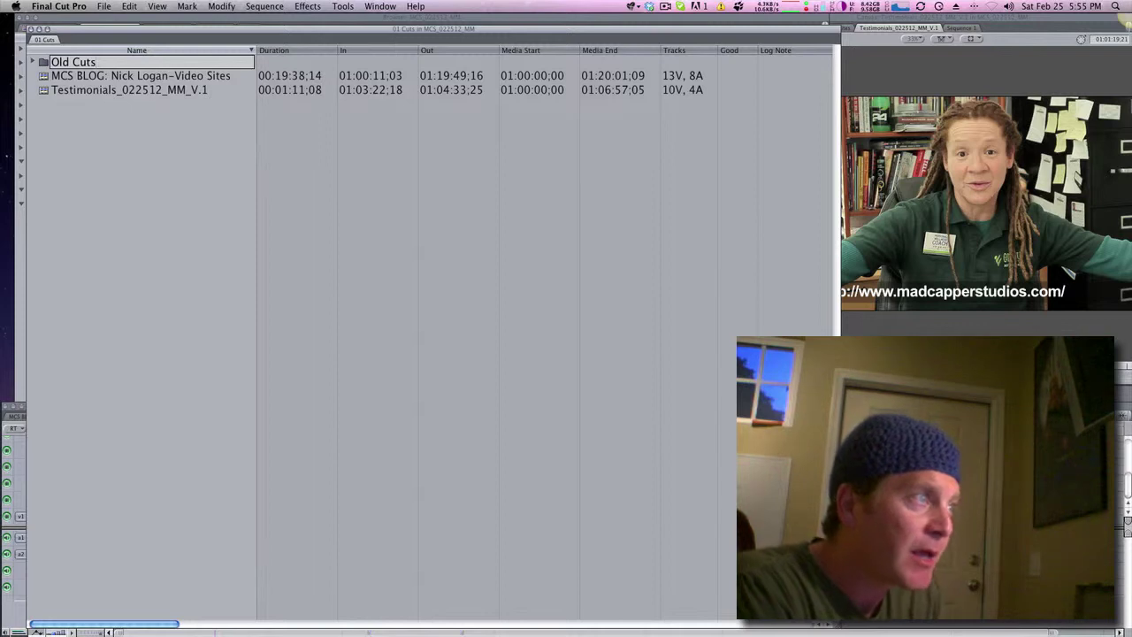
pyautogui.write('ts')
pyautogui.press('Return')
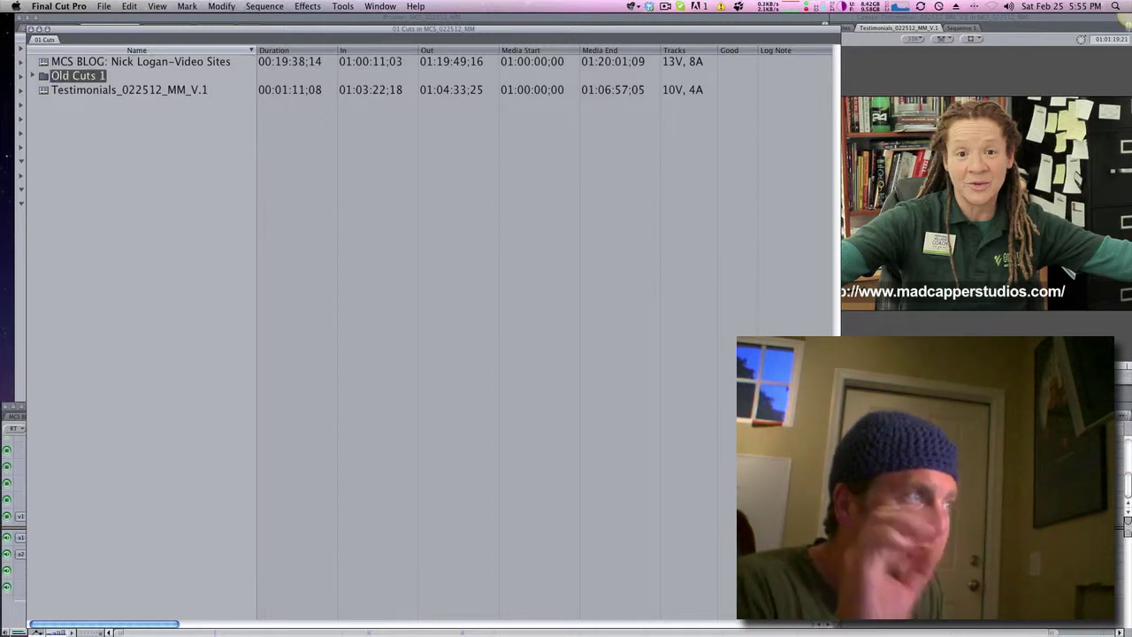
# Place a copy of the Testimonials_022512_MM_V.1 sequence in the Old Cuts 1 bin and expand that bin
pyautogui.click(45, 94)
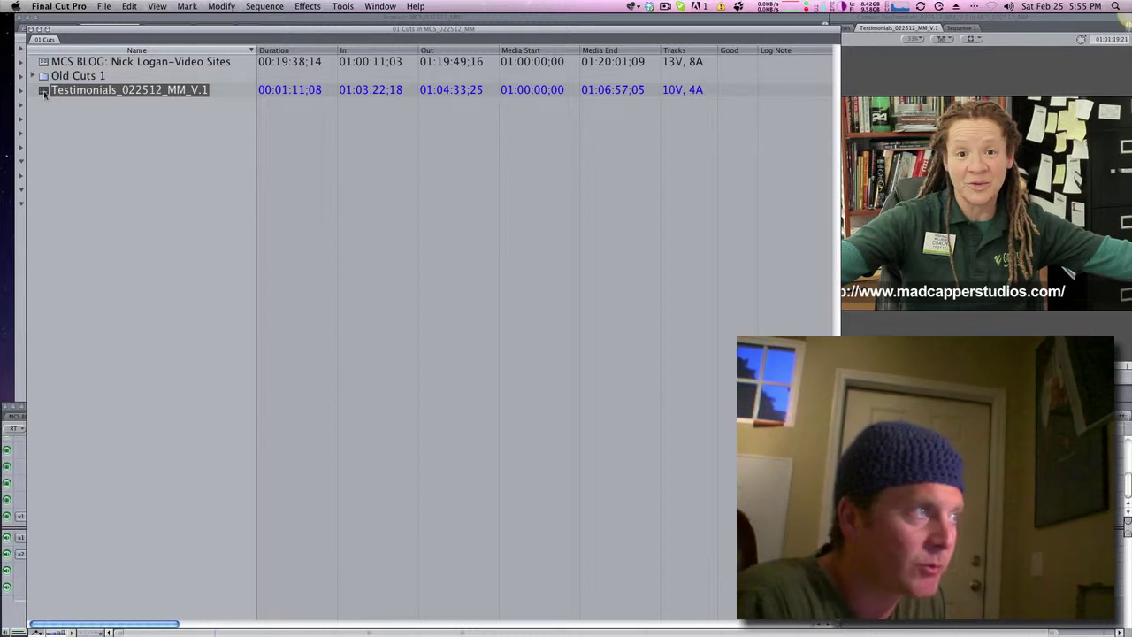
pyautogui.moveTo(45, 94); pyautogui.dragTo(39, 78)
pyautogui.click(33, 76)
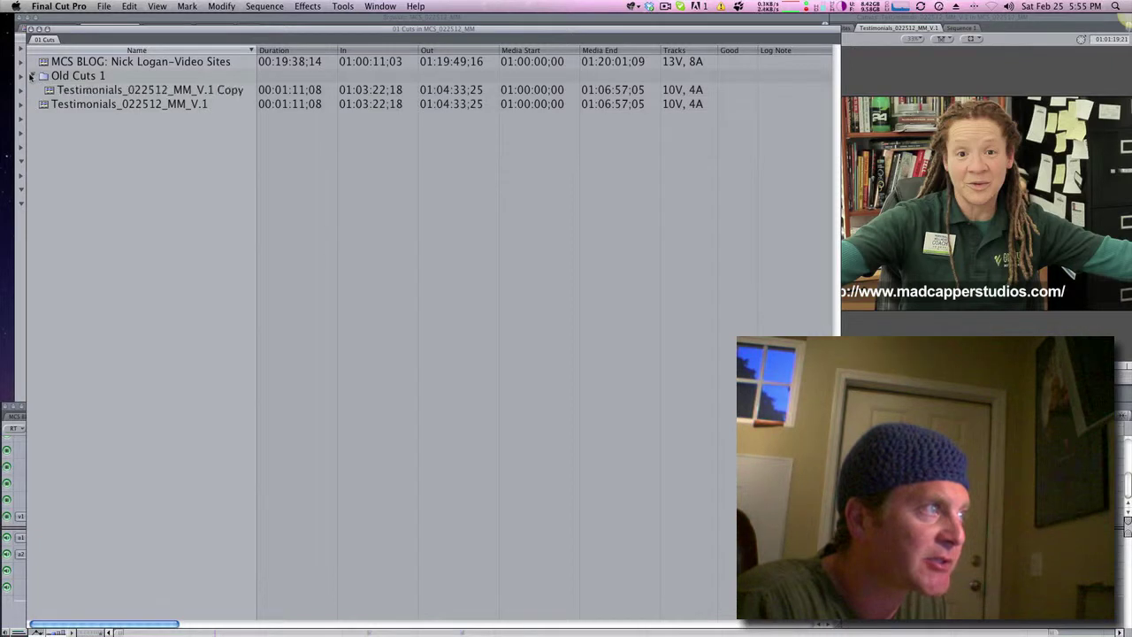
# Rename the sequence copy in Old Cuts 1 as "old testimional", and collapse that bin and close the 01 Cuts window
pyautogui.click(123, 102)
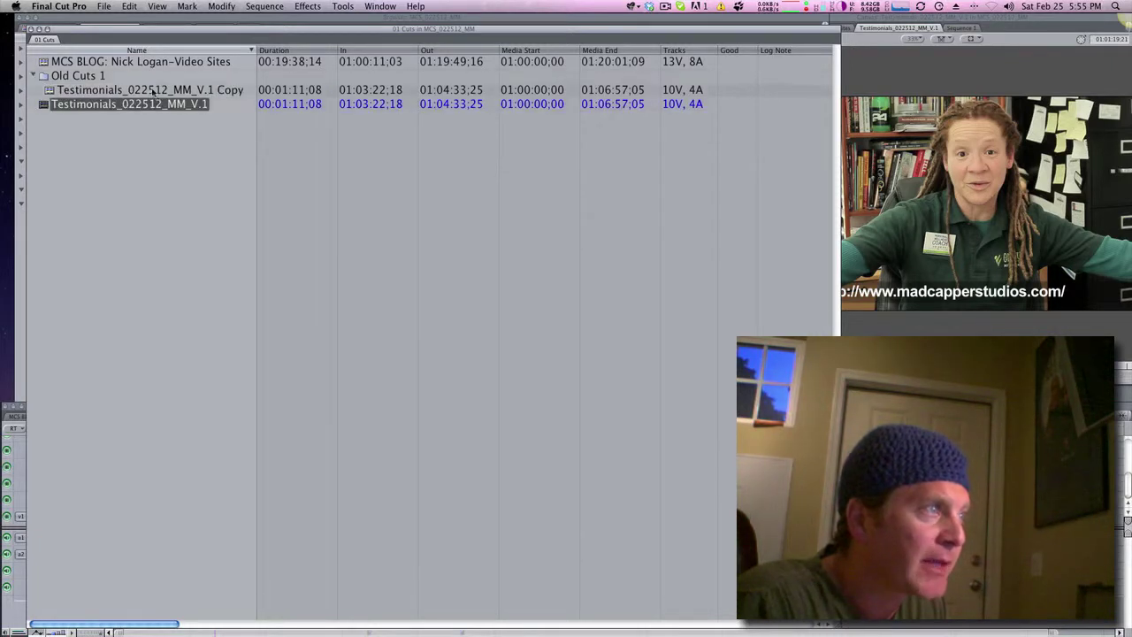
pyautogui.click(153, 90)
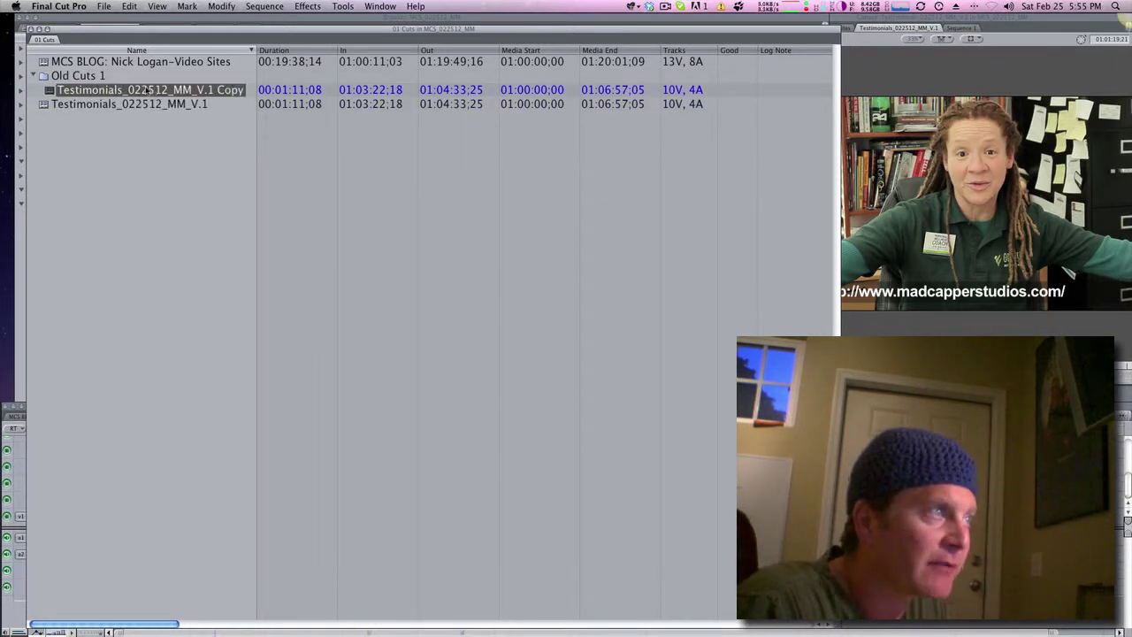
pyautogui.click(147, 91)
pyautogui.write('old ')
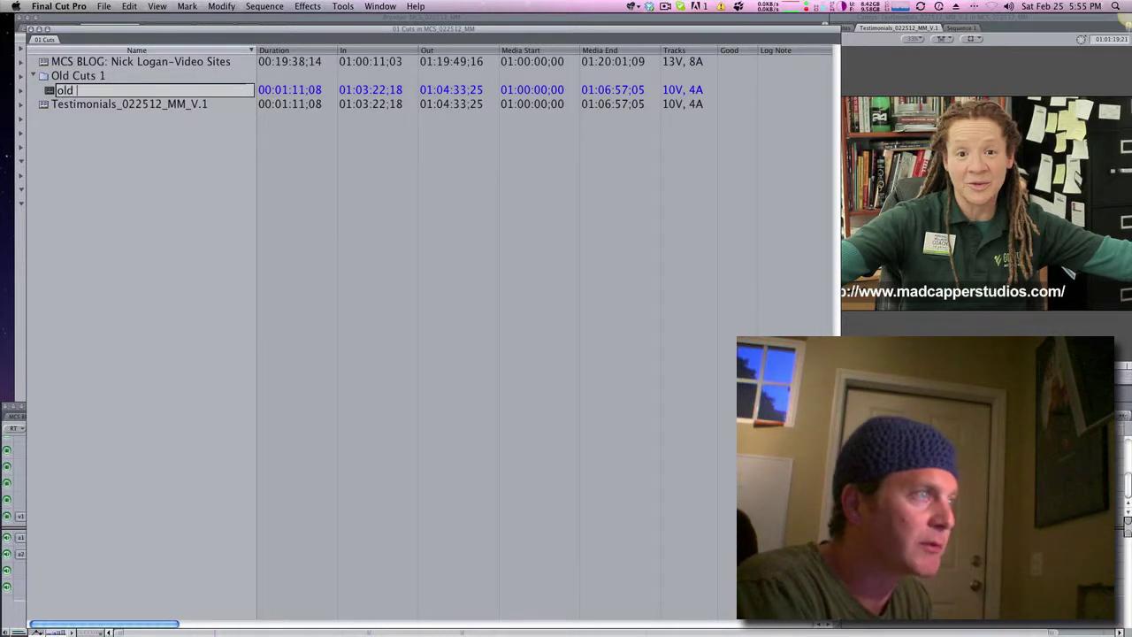
pyautogui.write('testimonial')
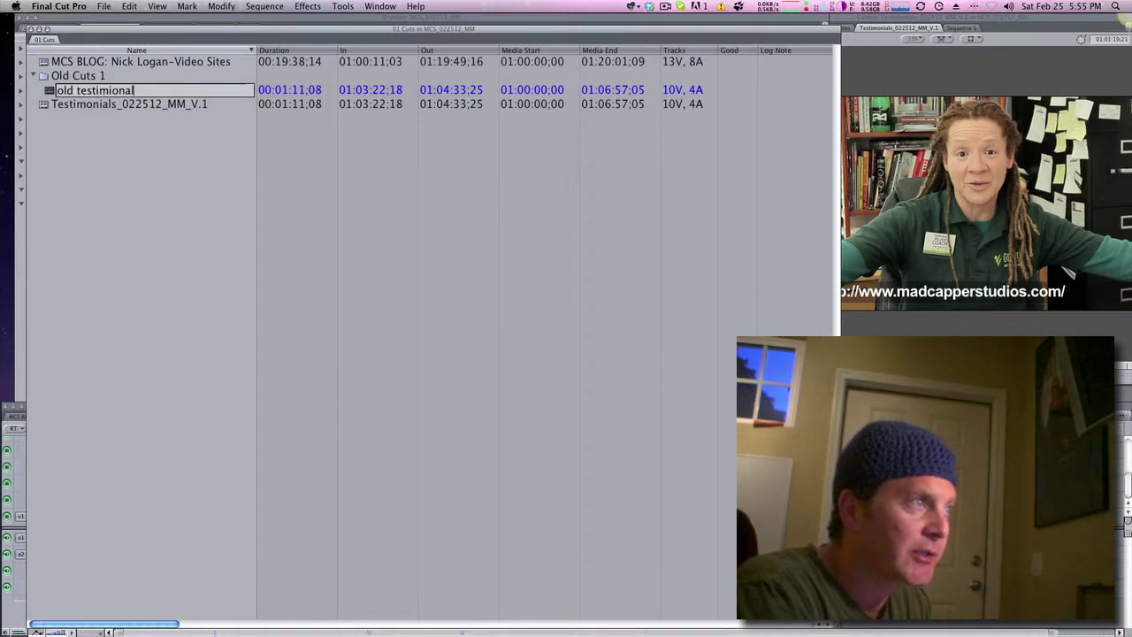
pyautogui.press('Return')
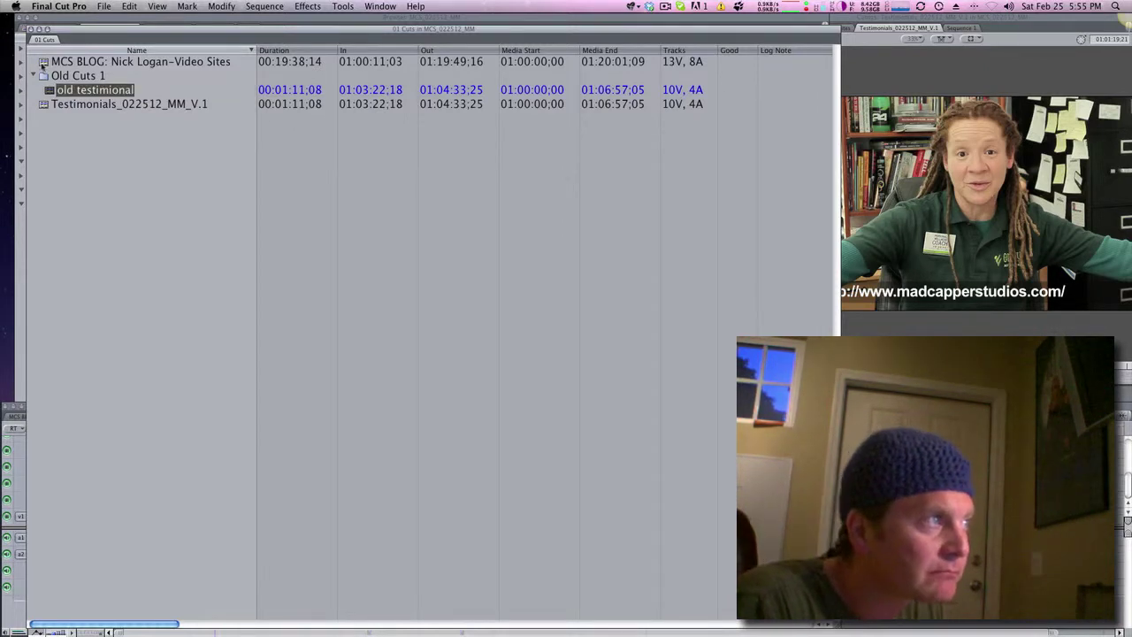
pyautogui.click(33, 76)
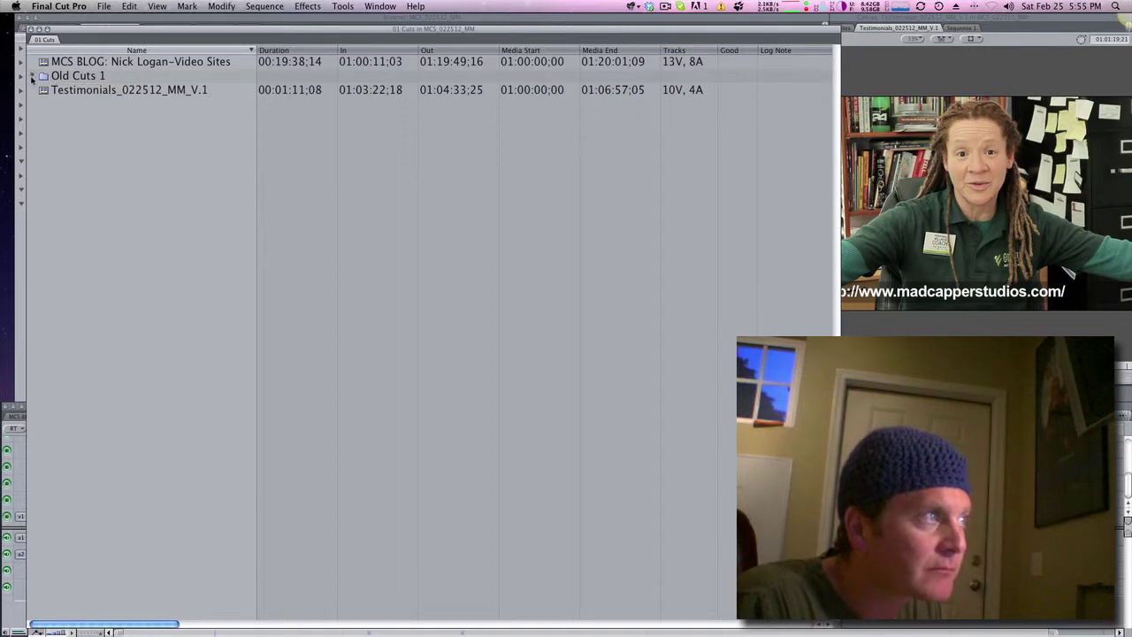
pyautogui.click(32, 30)
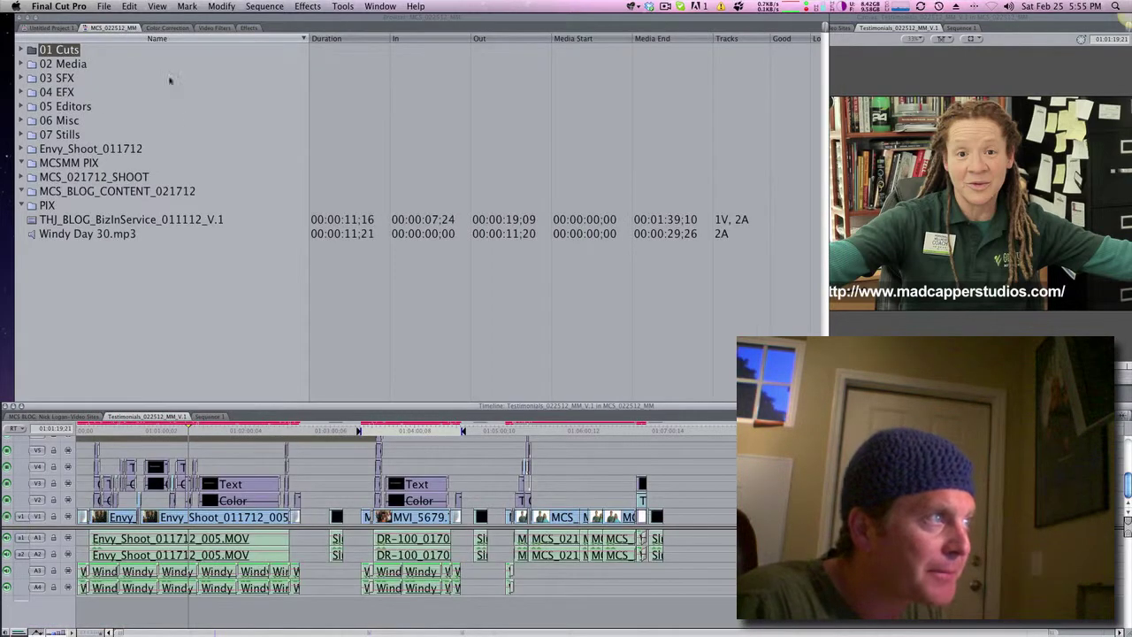
# Preview the THJ_BLOG_BizInService_011112_V.1 clip in the Viewer and move it into the 02 Media bin
pyautogui.click(82, 221)
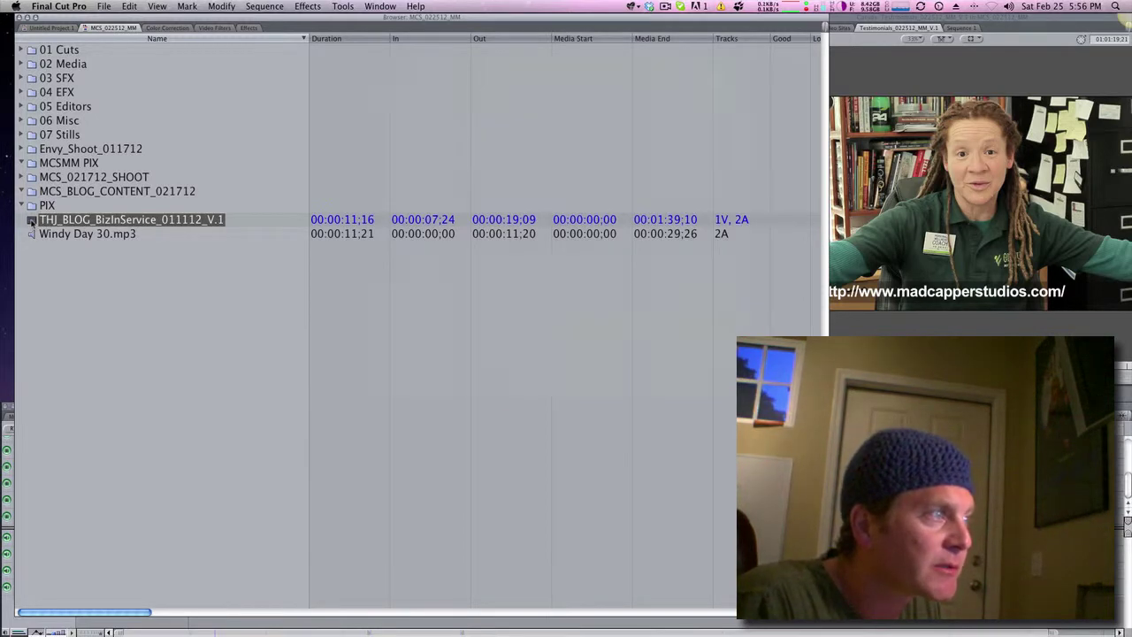
pyautogui.doubleClick(31, 220)
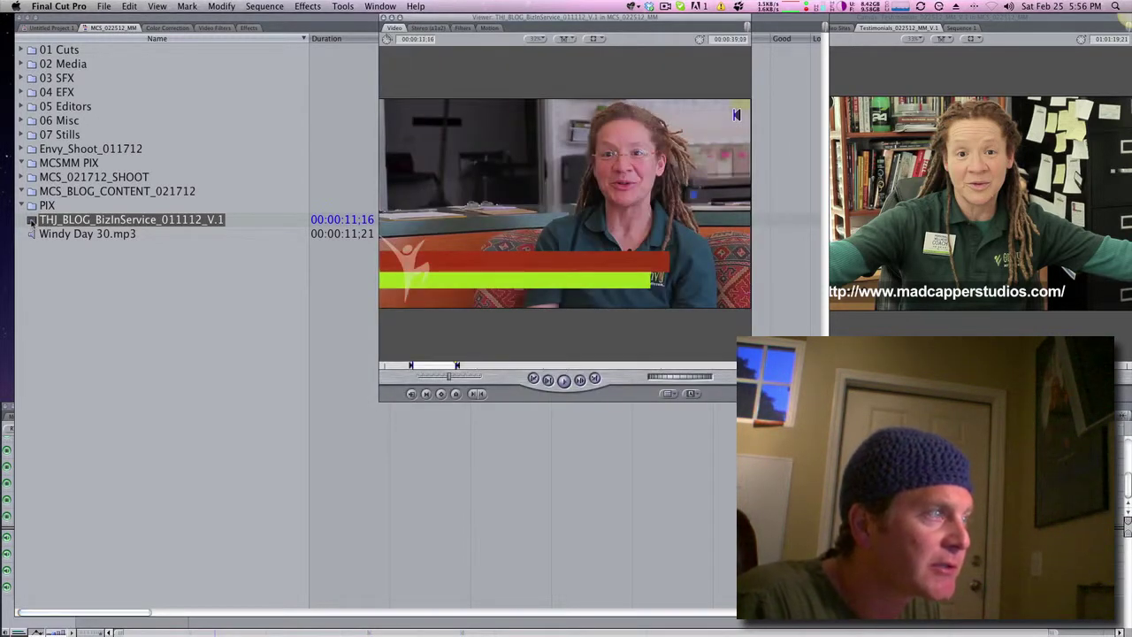
pyautogui.moveTo(31, 221); pyautogui.dragTo(70, 67)
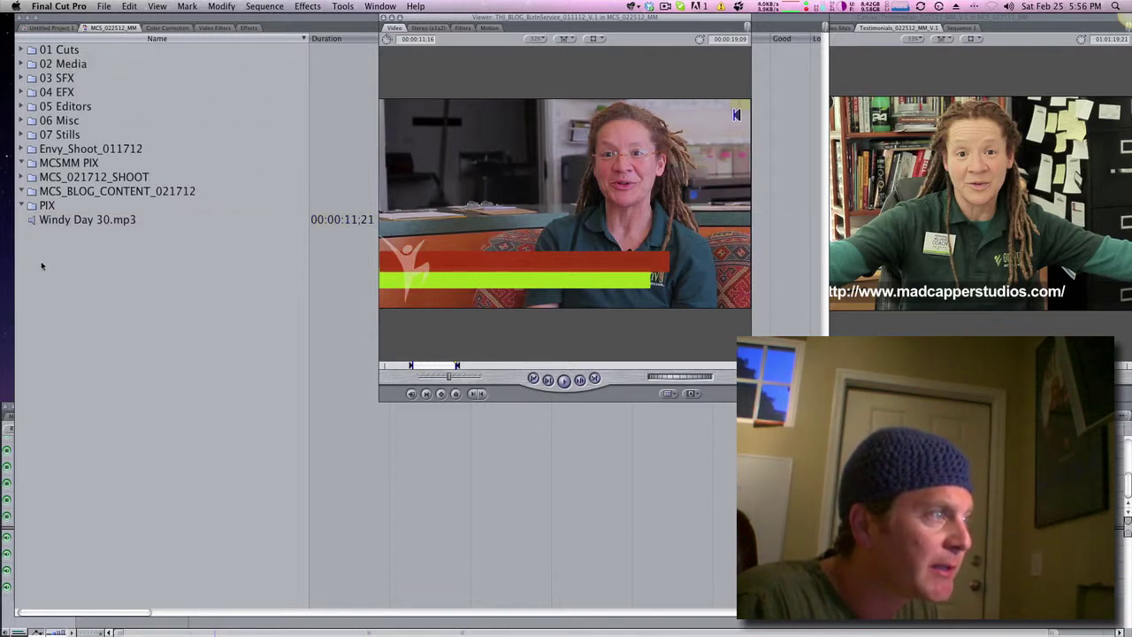
# Create a bin named 08 Music in the project and move Windy Day 30.mp3 into it
pyautogui.click(42, 221)
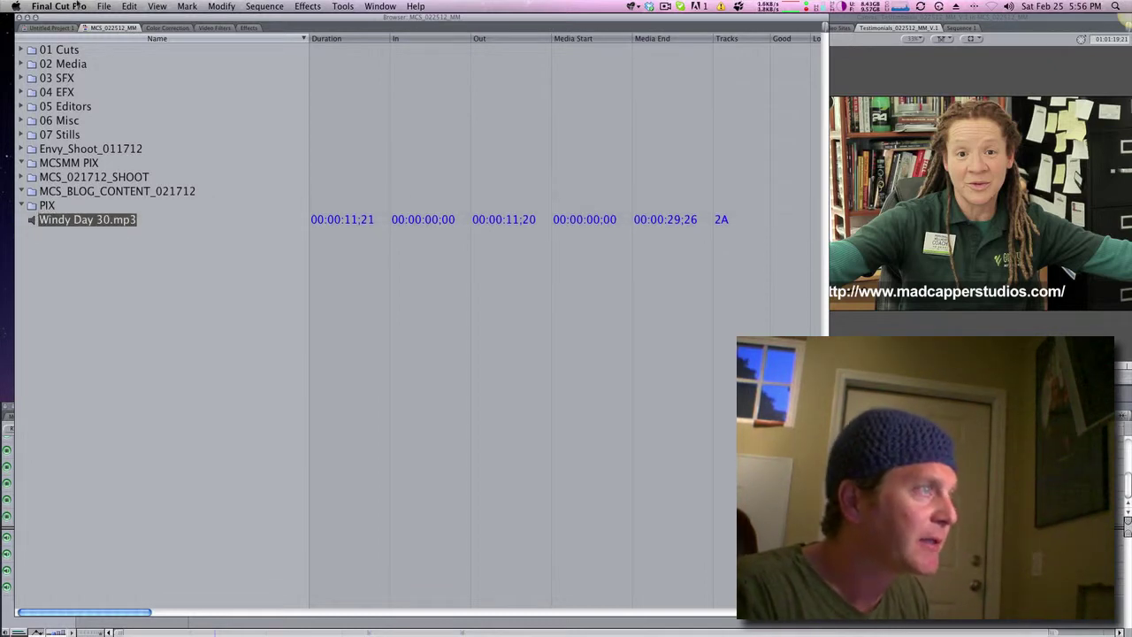
pyautogui.press('super+b')
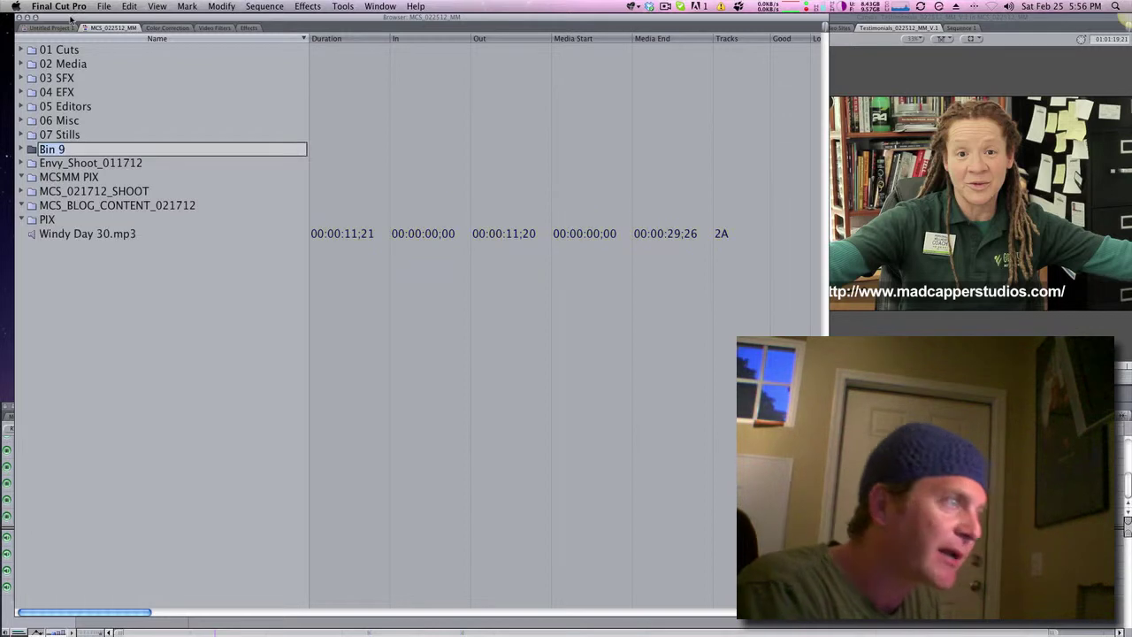
pyautogui.write('08 Music')
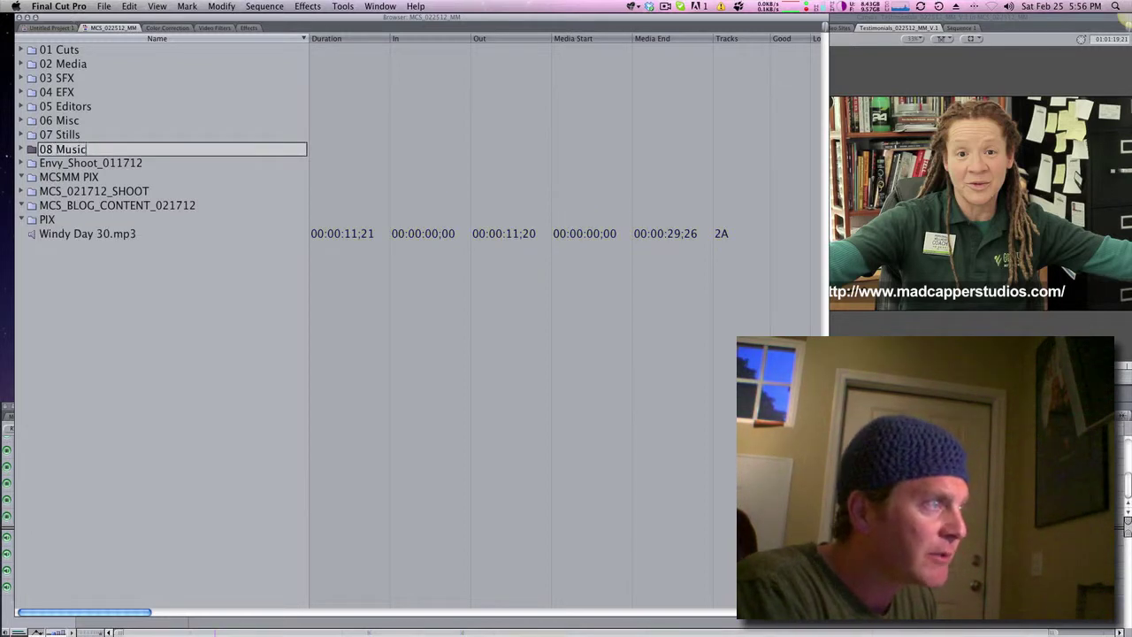
pyautogui.press('Return')
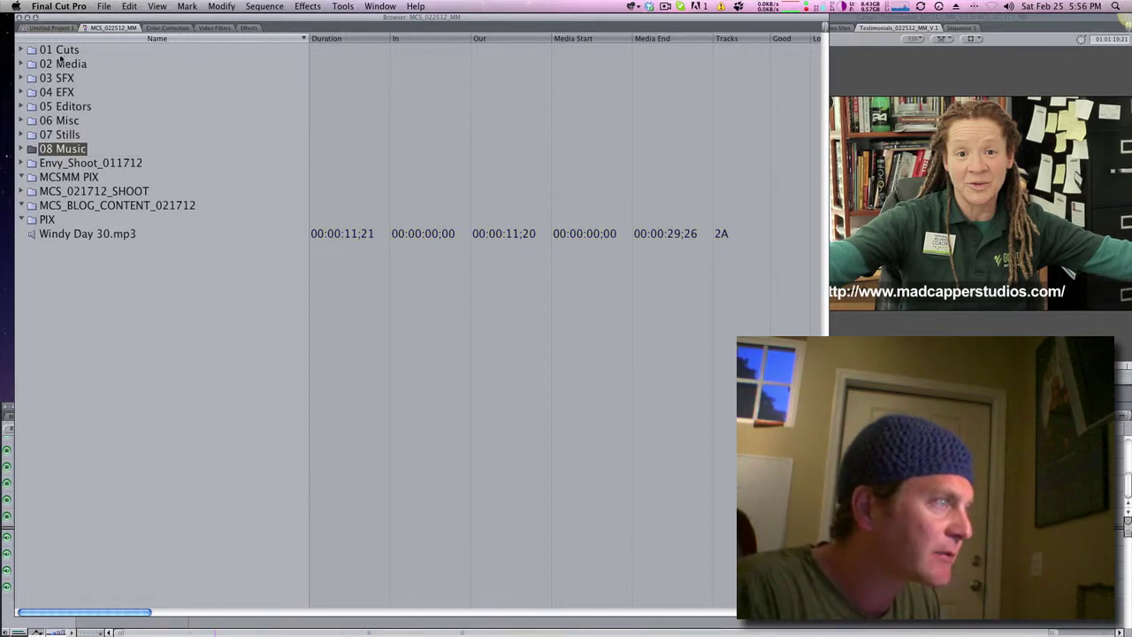
pyautogui.click(34, 235)
pyautogui.moveTo(32, 235); pyautogui.dragTo(59, 150)
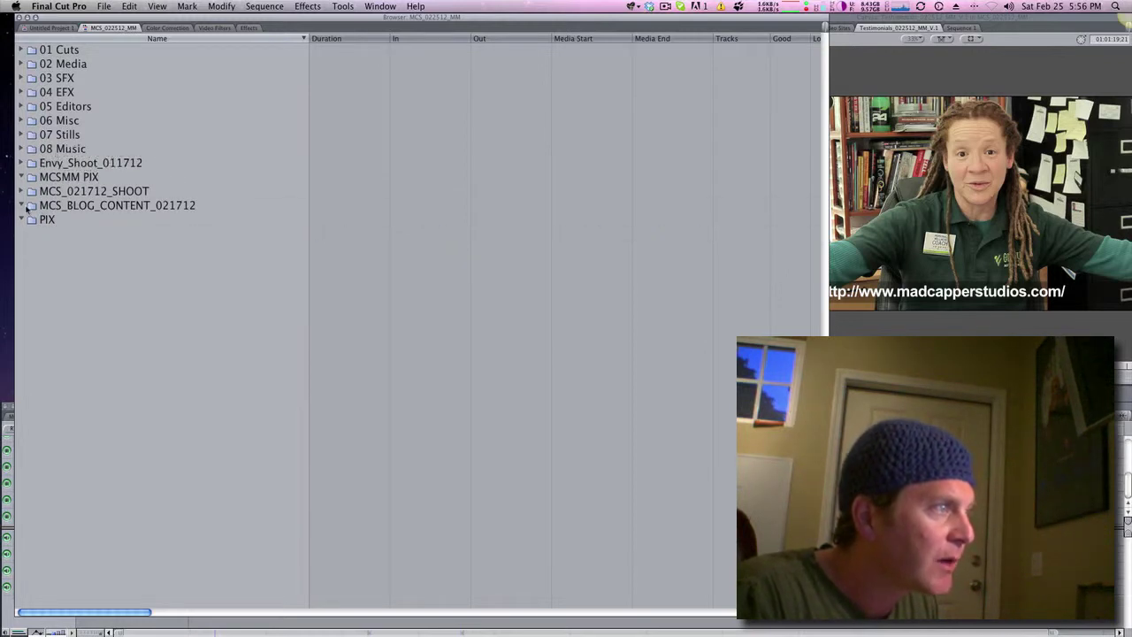
# Delete the emptied MCS_BLOG_CONTENT_021712 bin from the project
pyautogui.click(22, 206)
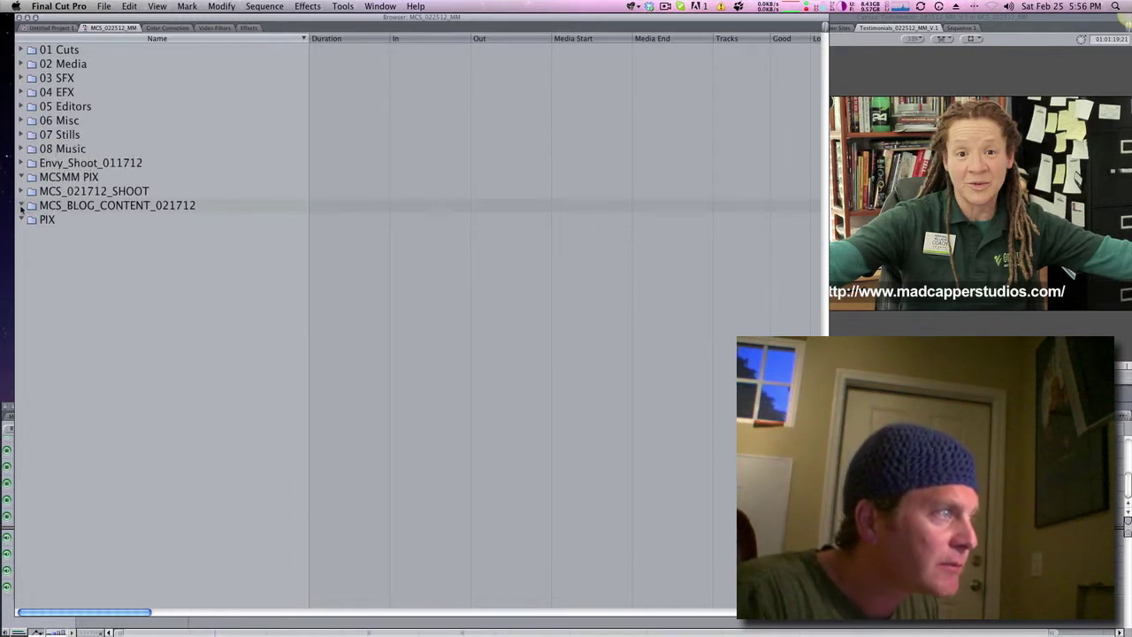
pyautogui.click(32, 209)
pyautogui.press('Delete')
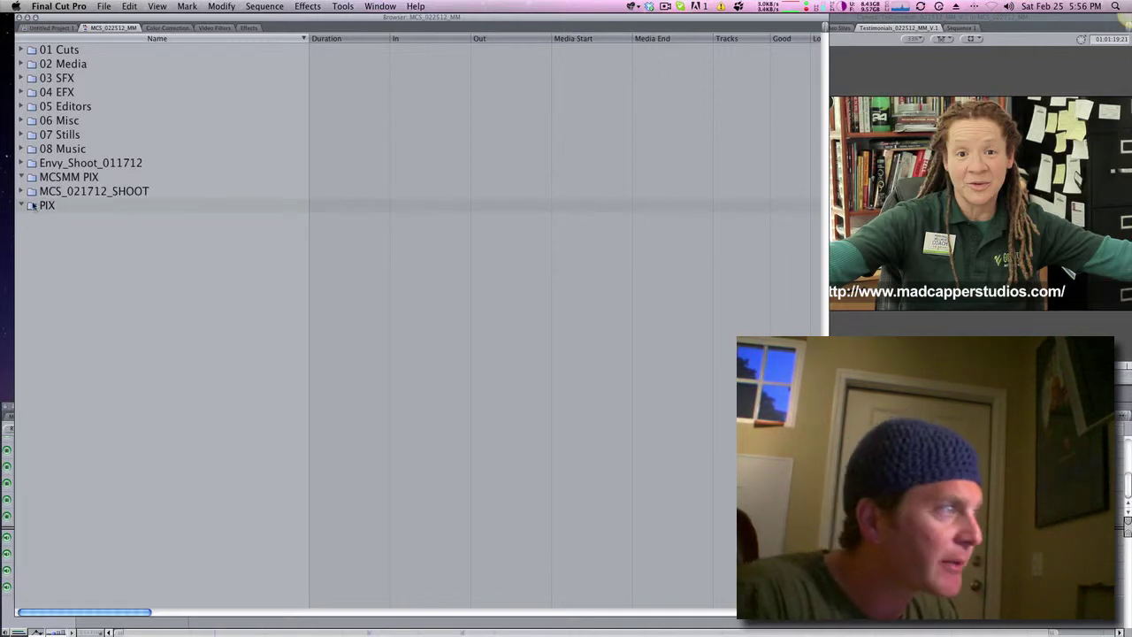
# Expand the MCS_021712_SHOOT bin and preview the MCS_021712_003.MOV clip in the Viewer
pyautogui.click(21, 191)
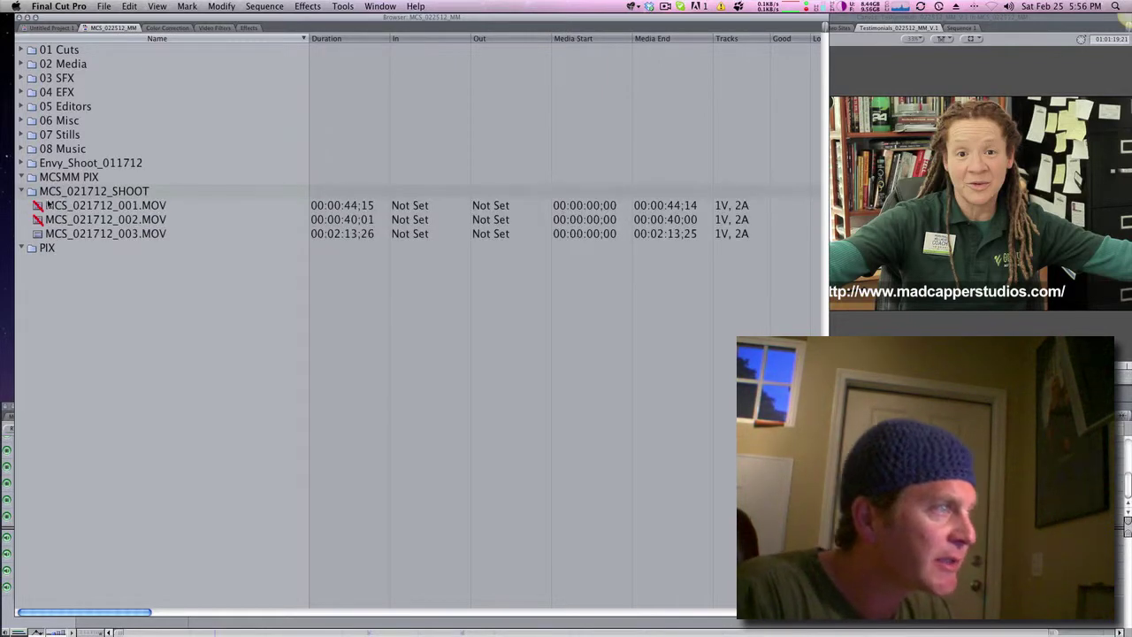
pyautogui.click(54, 208)
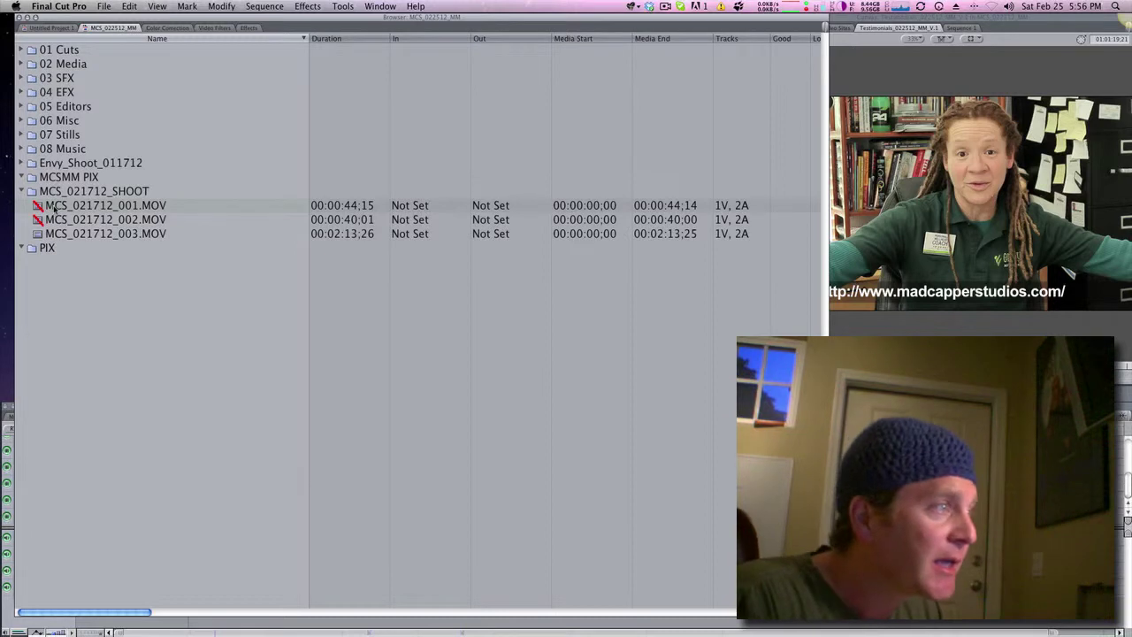
pyautogui.click(55, 208)
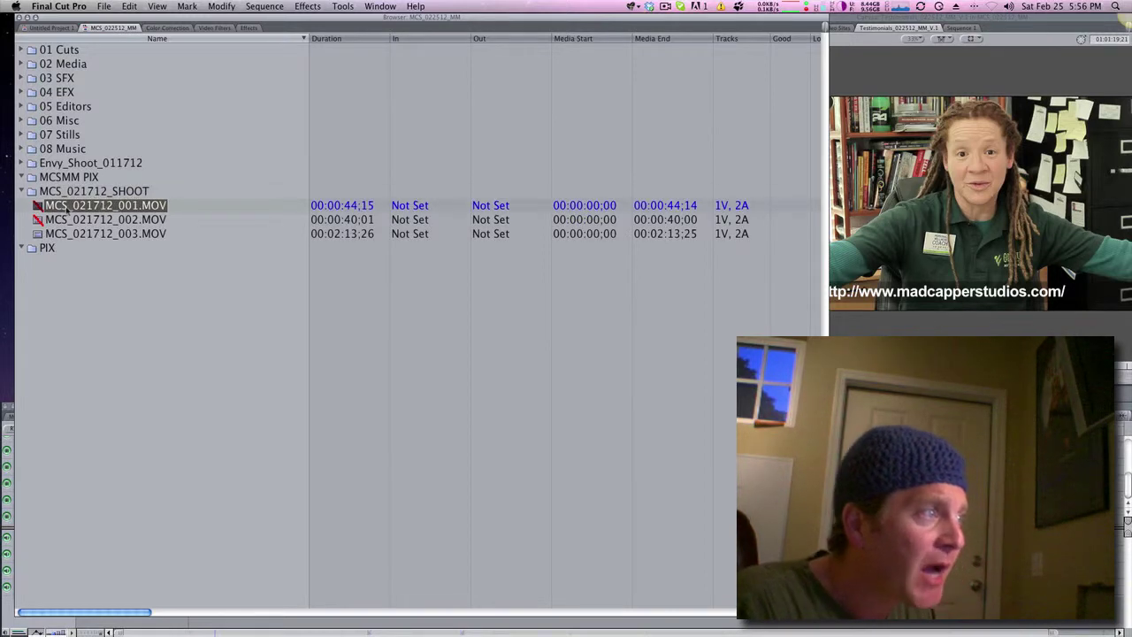
pyautogui.click(39, 235)
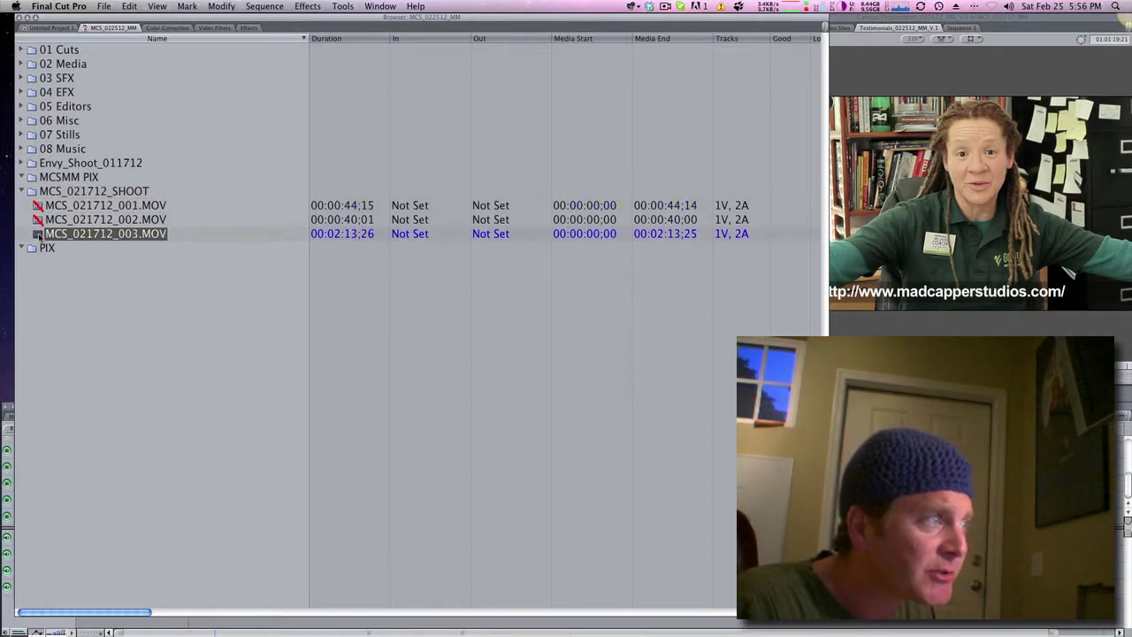
pyautogui.doubleClick(39, 235)
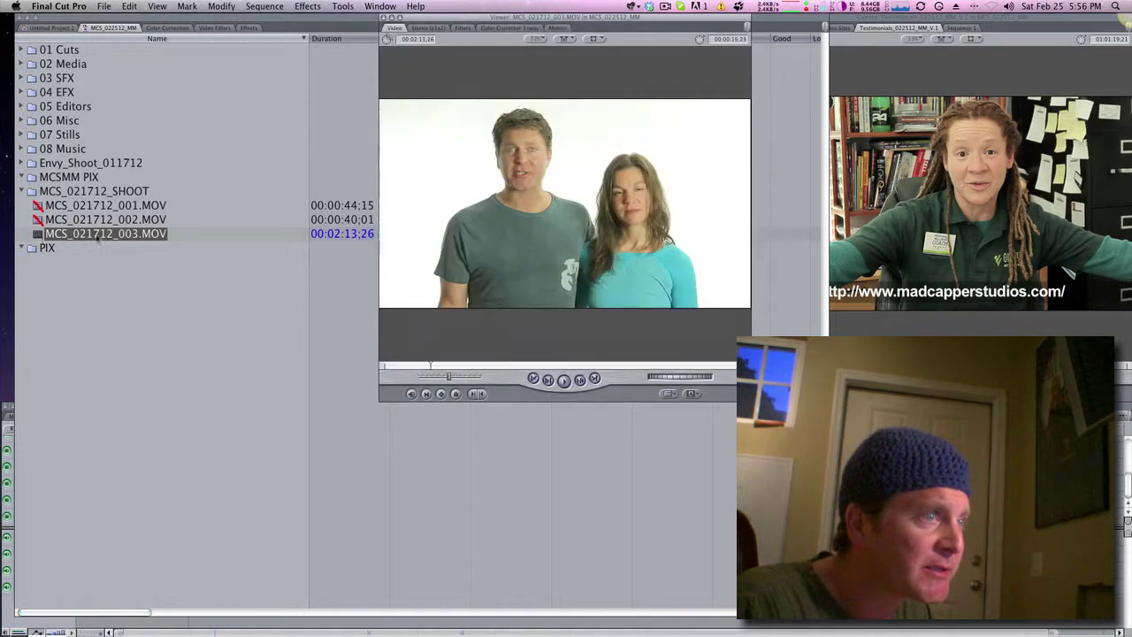
pyautogui.click(482, 367)
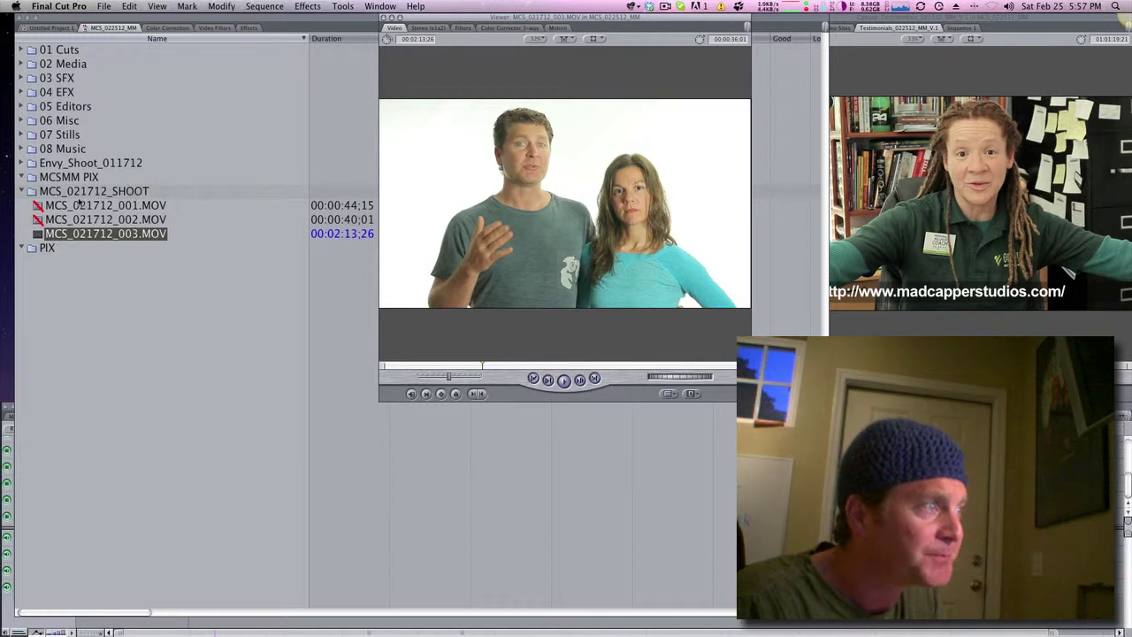
# Move the MCS_021712_SHOOT bin into 02 Media, collapse it there and close the 02 Media window
pyautogui.click(31, 191)
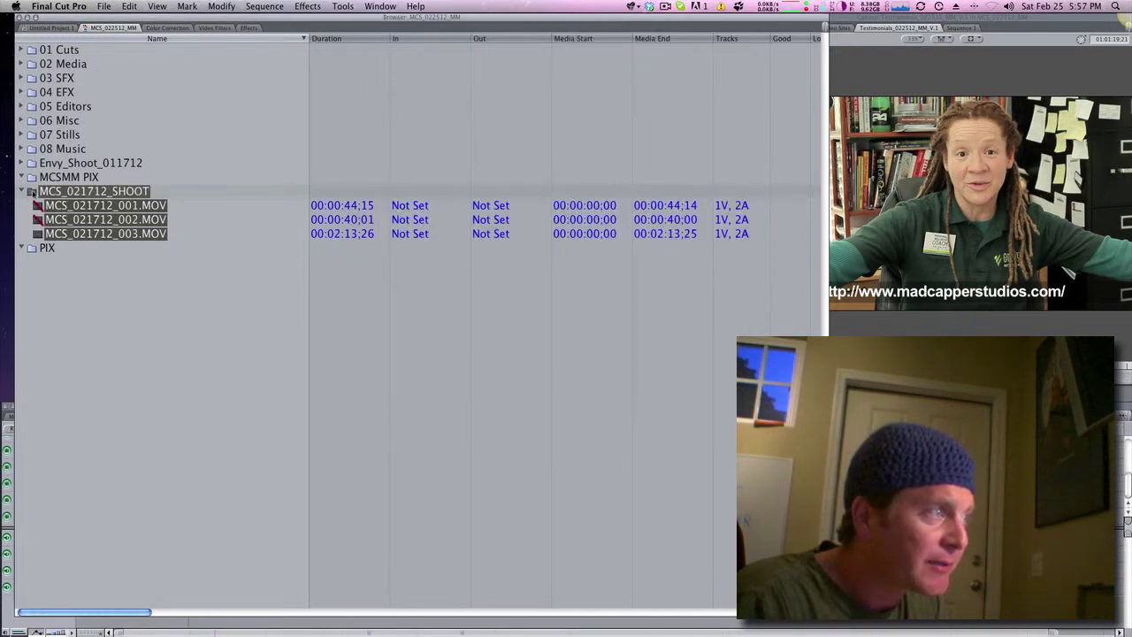
pyautogui.moveTo(36, 191); pyautogui.dragTo(59, 69)
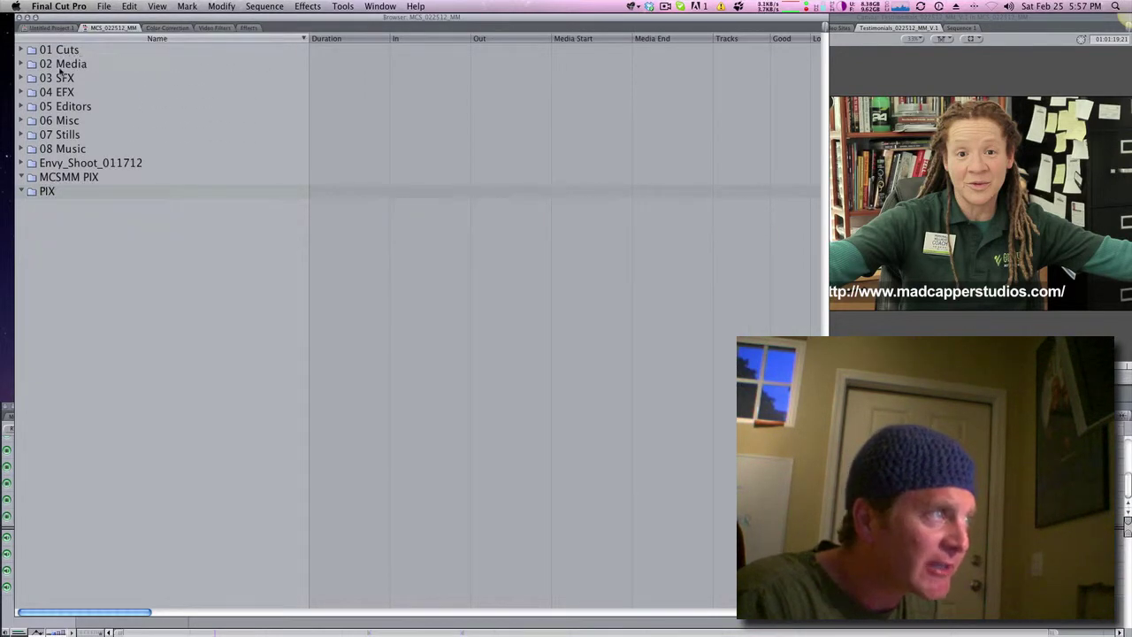
pyautogui.doubleClick(30, 65)
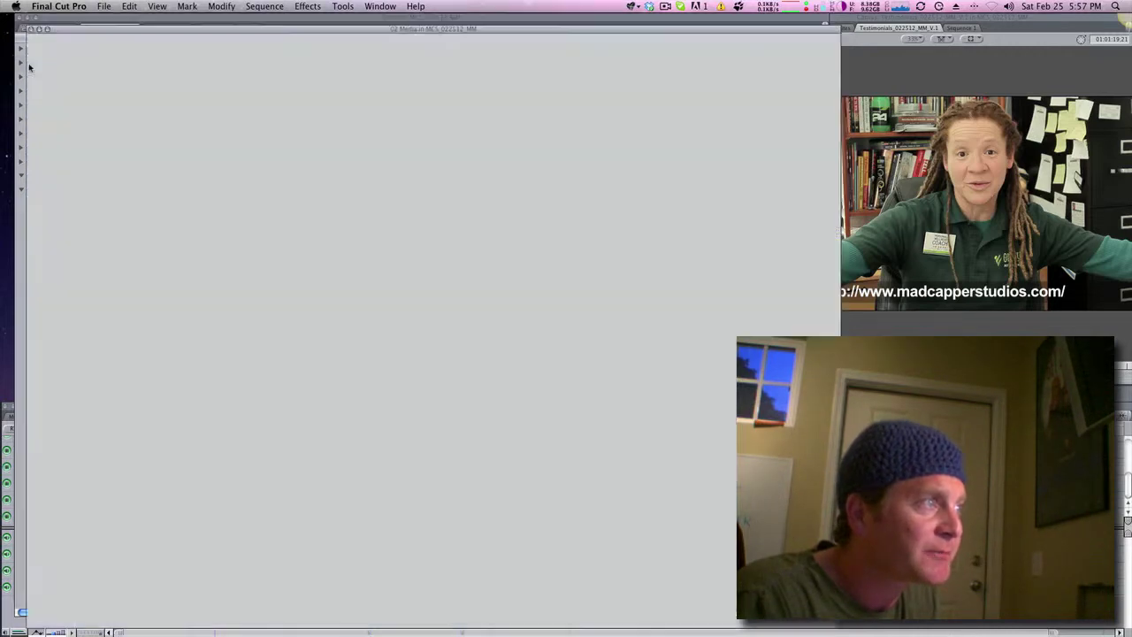
pyautogui.click(110, 248)
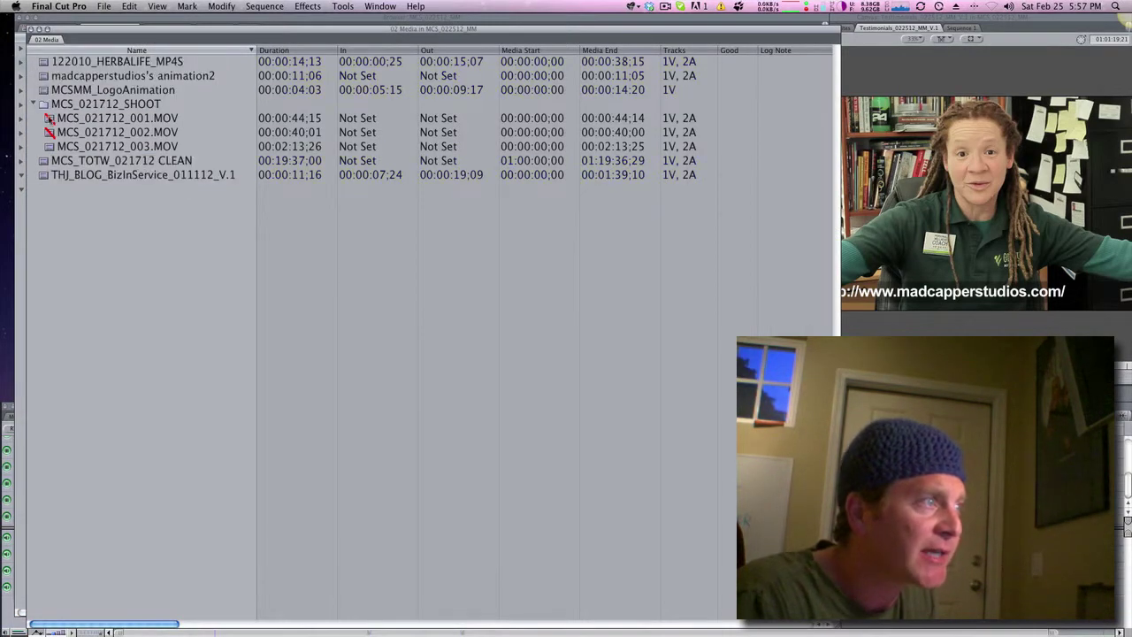
pyautogui.click(34, 105)
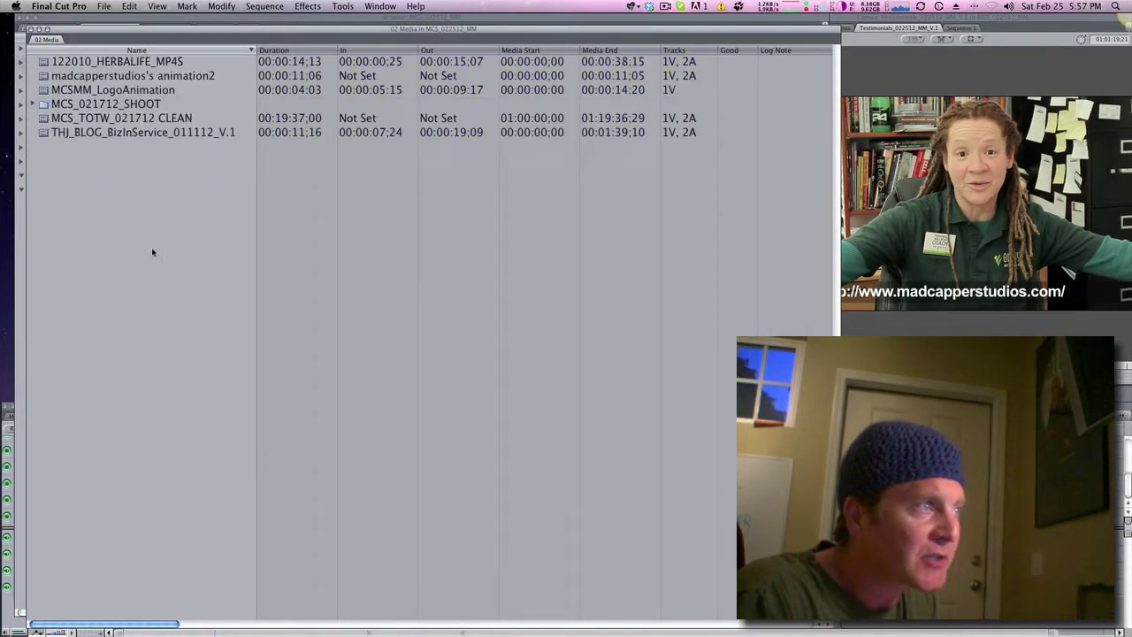
pyautogui.click(161, 106)
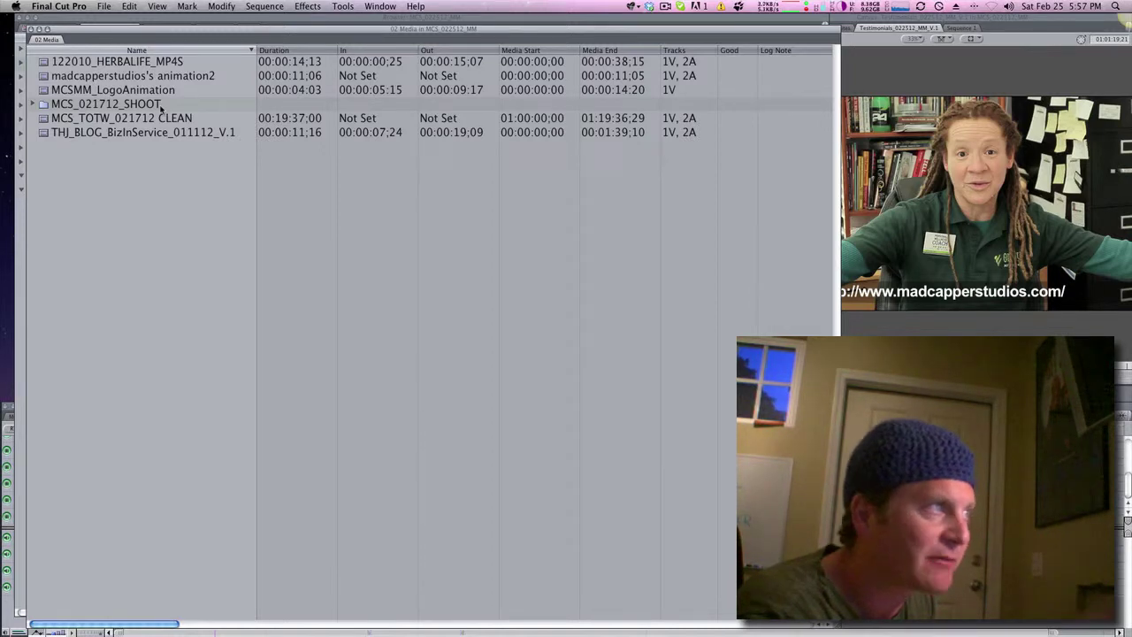
pyautogui.click(30, 29)
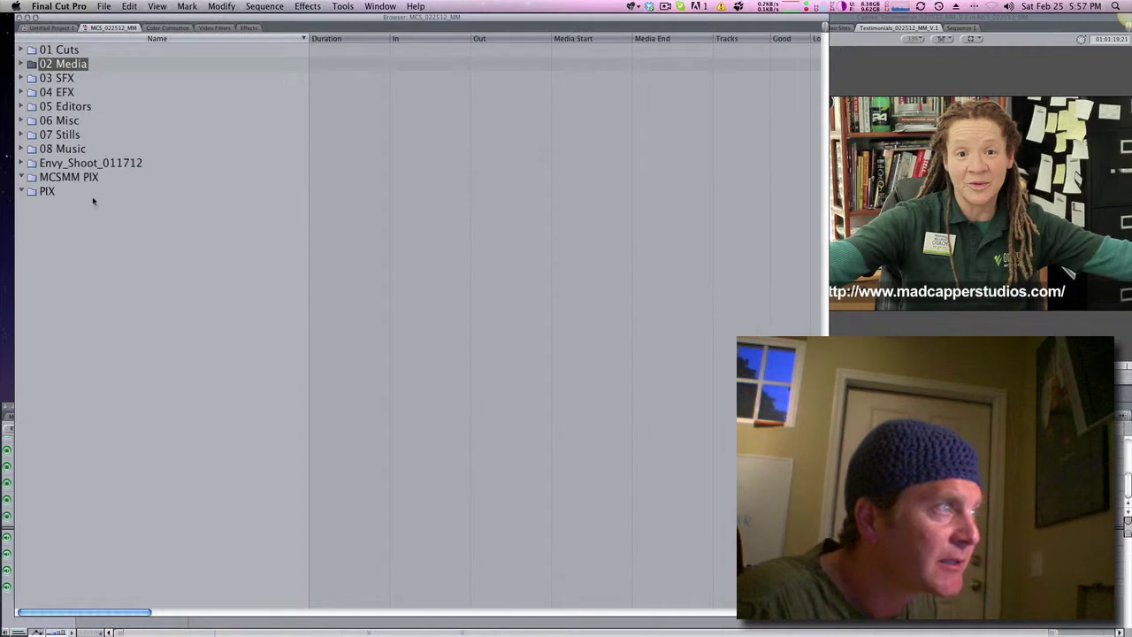
# Delete the empty PIX and MCSMM PIX bins from the project
pyautogui.click(29, 195)
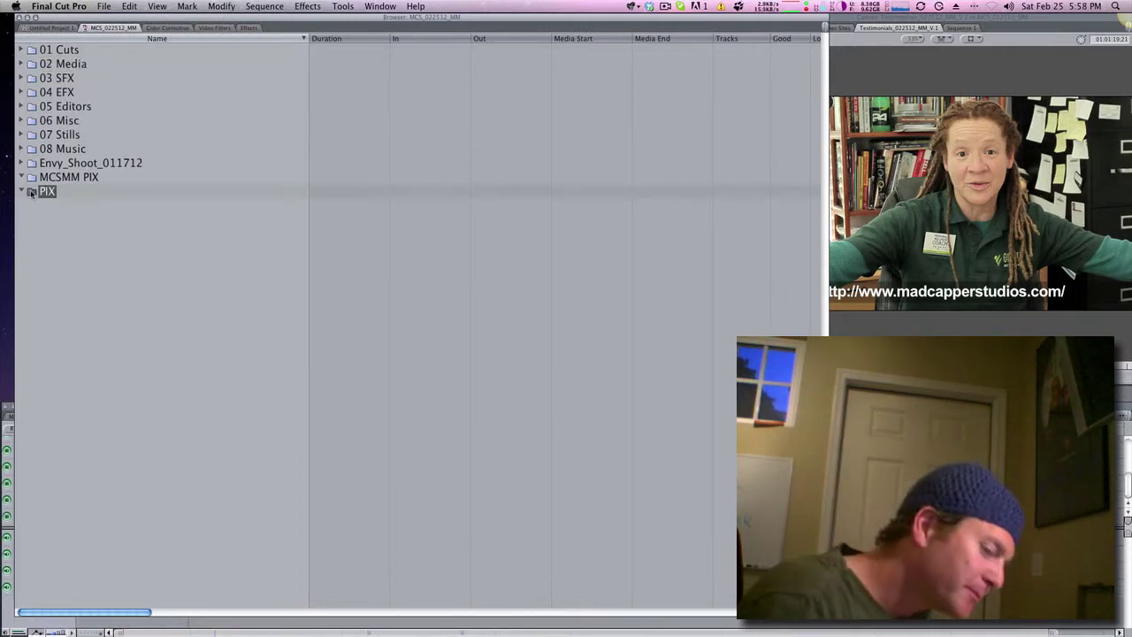
pyautogui.press('Delete')
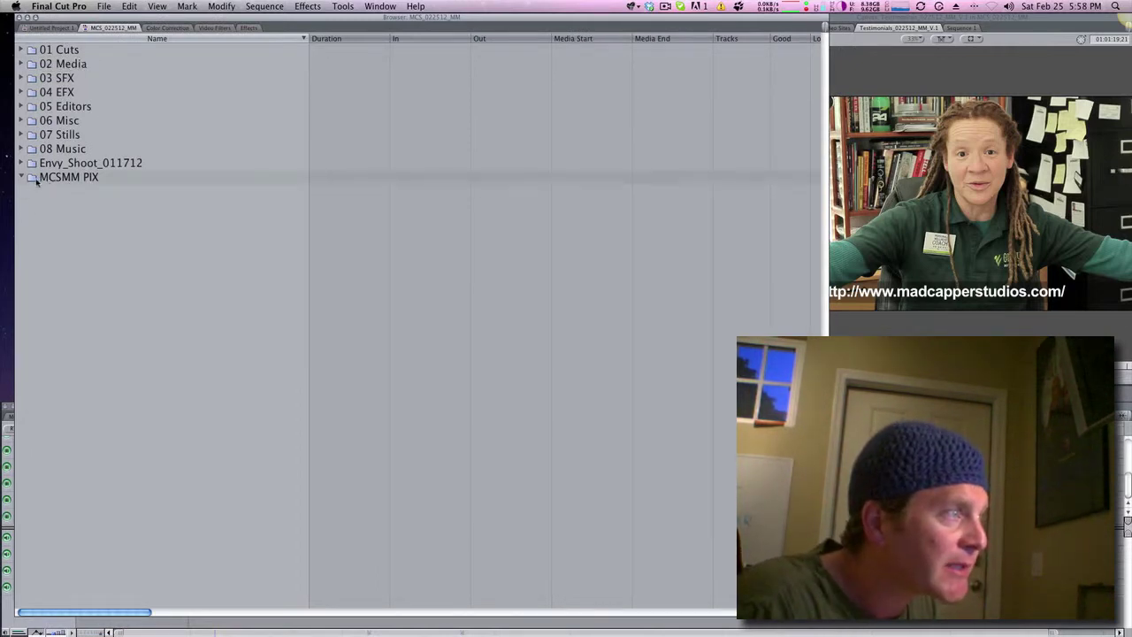
pyautogui.click(33, 180)
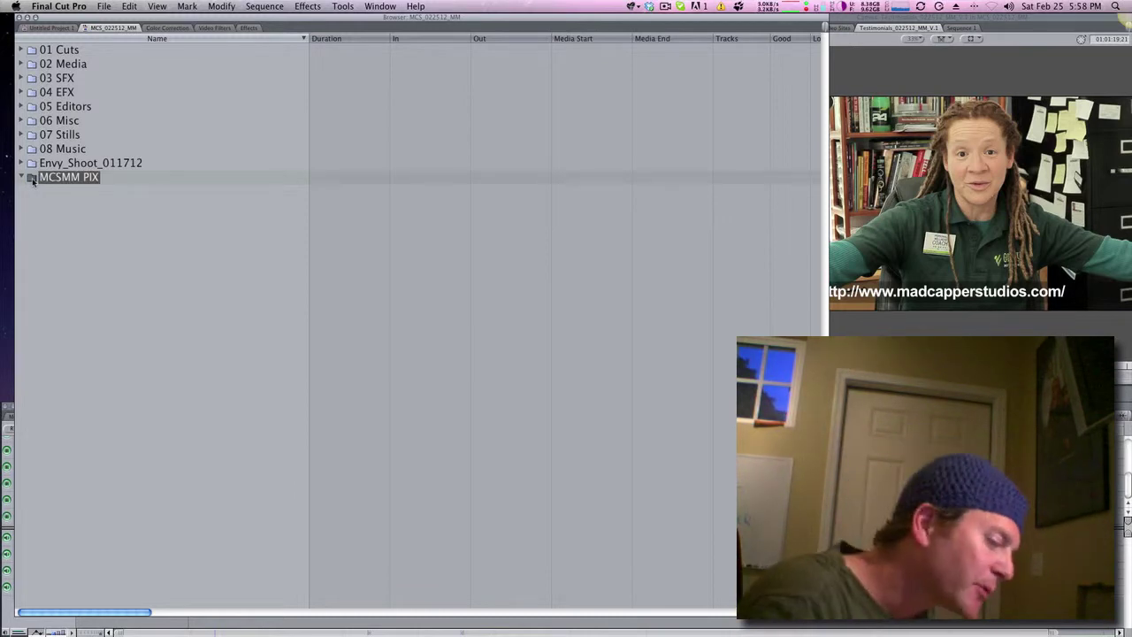
pyautogui.press('Delete')
# Move the Envy_Shoot_011712 bin into 02 Media and check the bin's contents
pyautogui.click(21, 164)
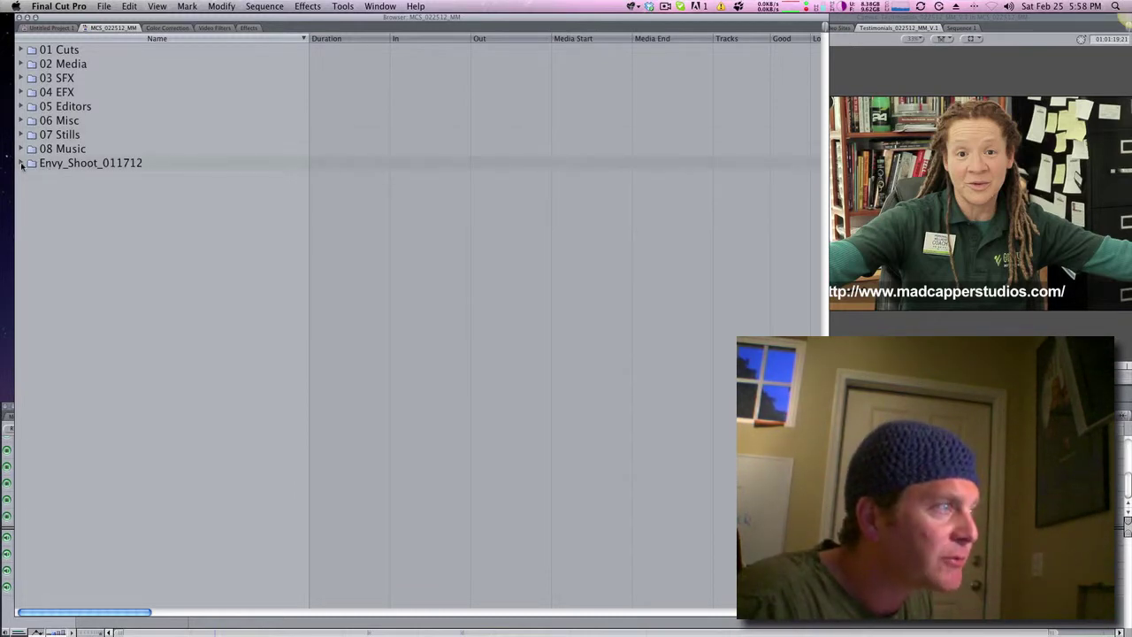
pyautogui.click(22, 163)
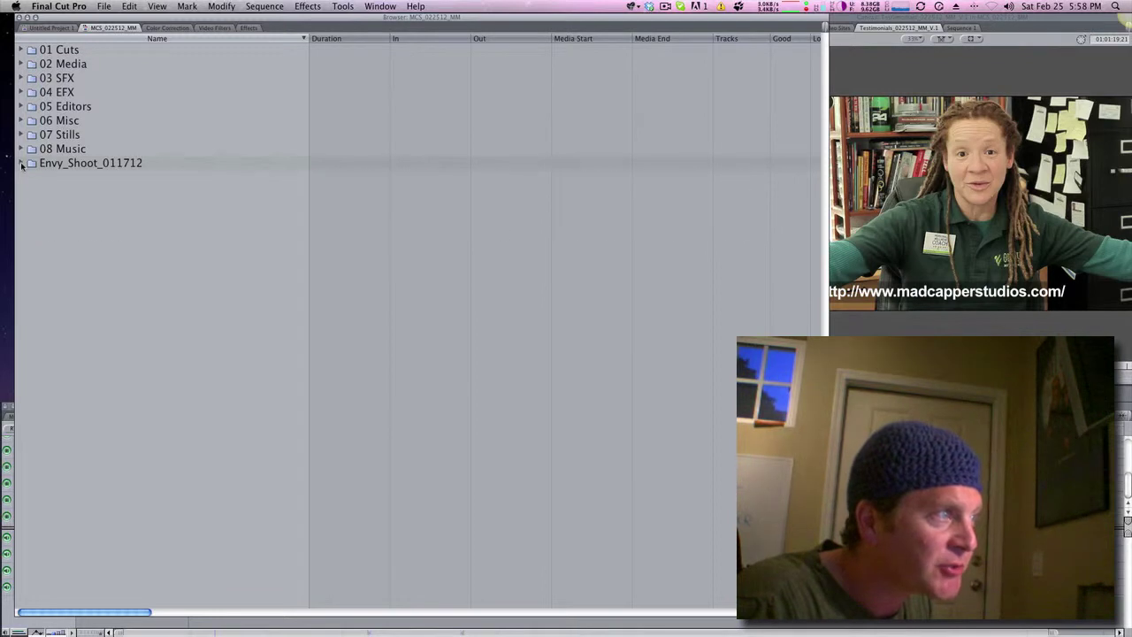
pyautogui.moveTo(32, 166); pyautogui.dragTo(71, 68)
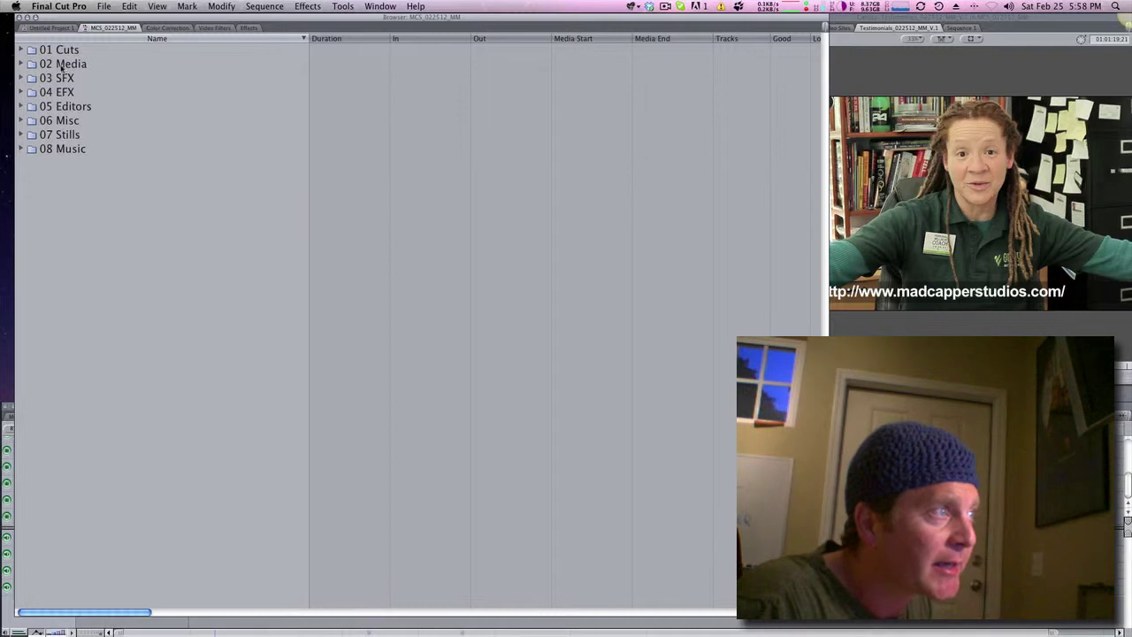
pyautogui.click(19, 63)
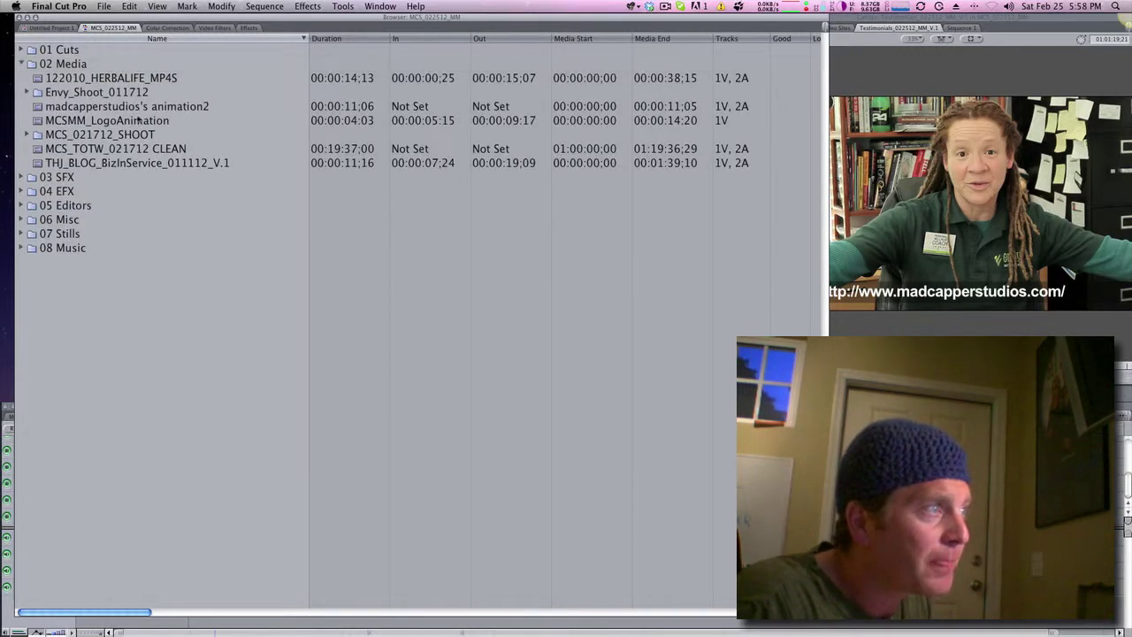
pyautogui.click(23, 65)
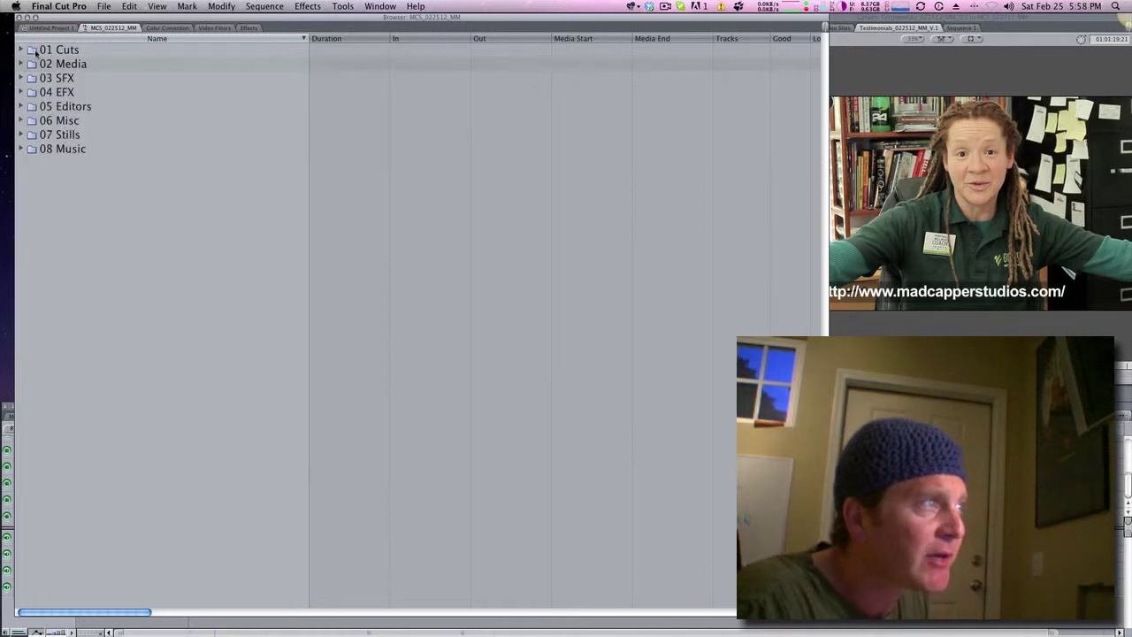
# Open the 01 Cuts bin, load the MCS BLOG video sites sequence in the Timeline and skim through it
pyautogui.doubleClick(36, 54)
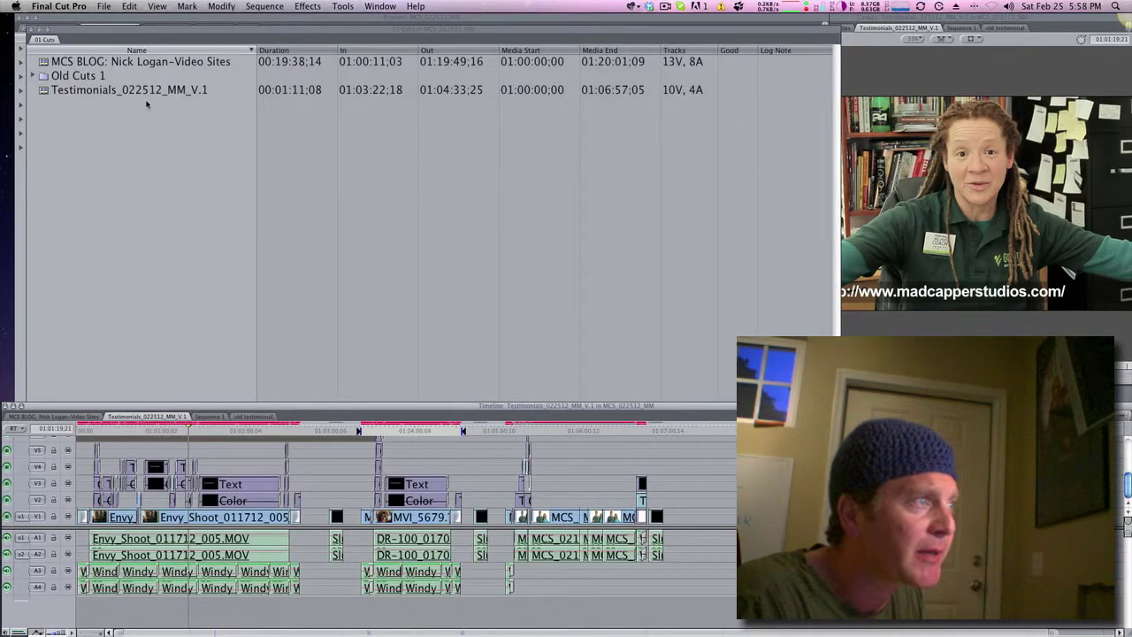
pyautogui.click(102, 62)
pyautogui.click(102, 62)
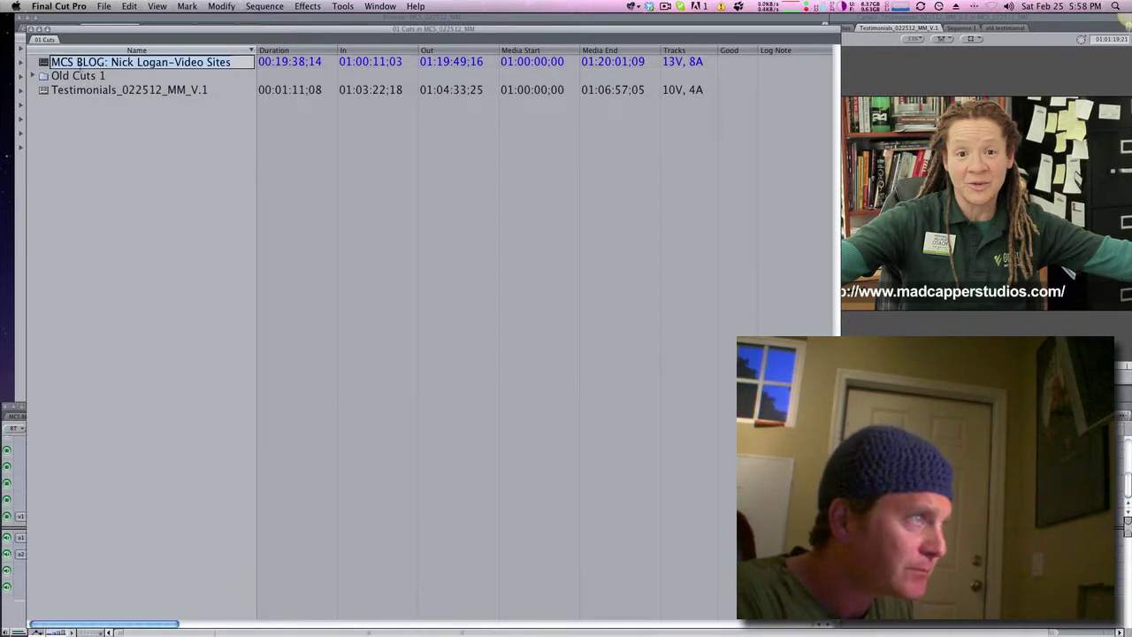
pyautogui.click(39, 64)
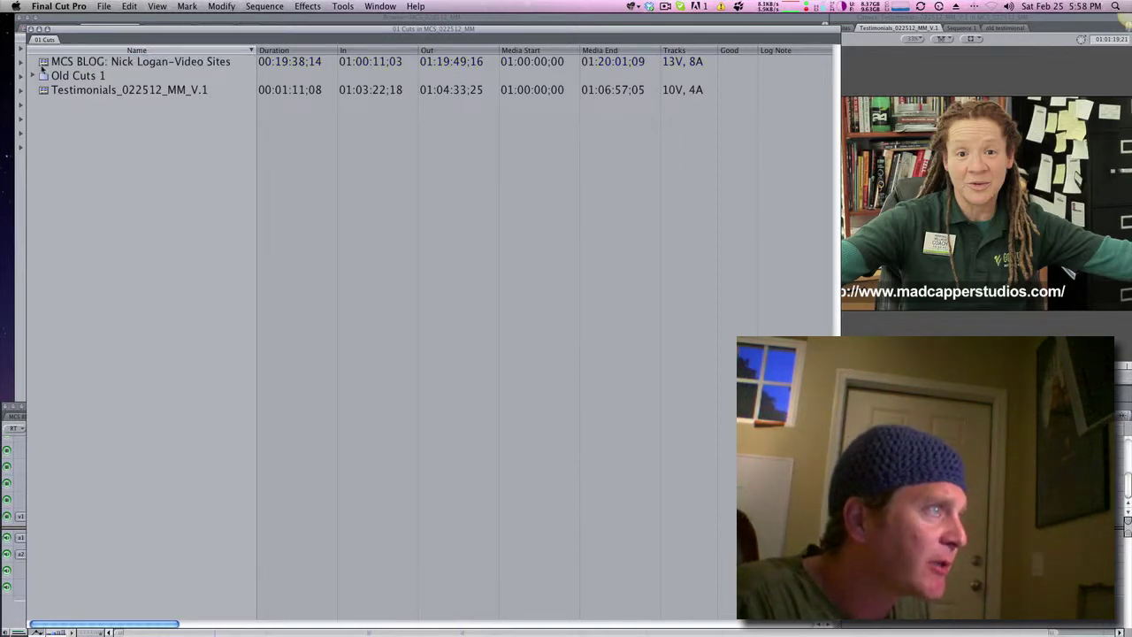
pyautogui.doubleClick(49, 66)
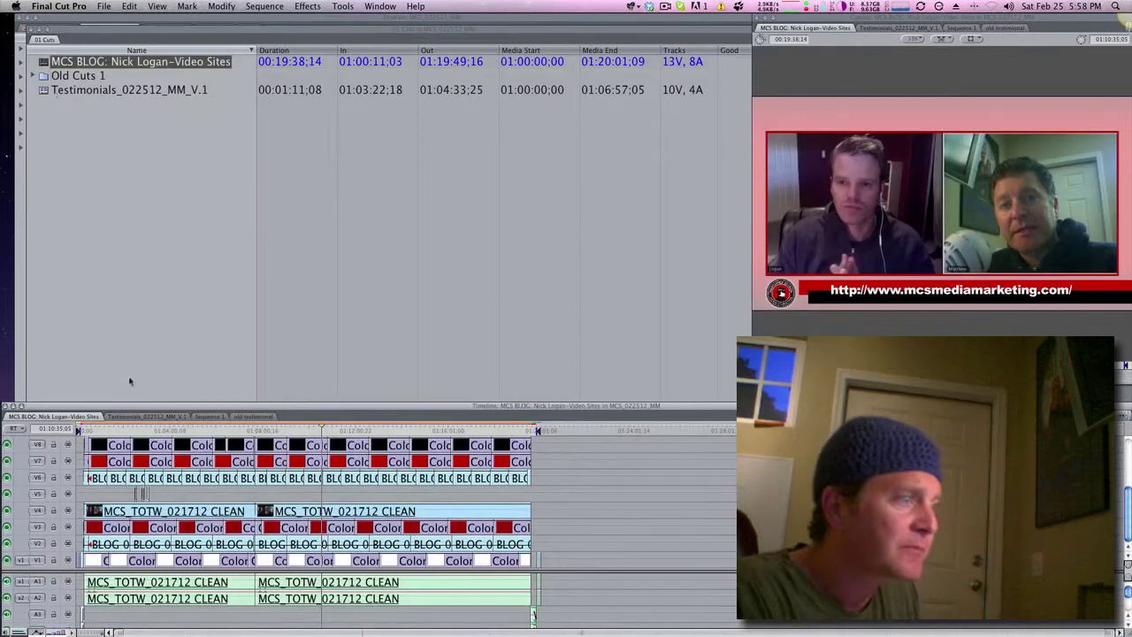
pyautogui.click(135, 431)
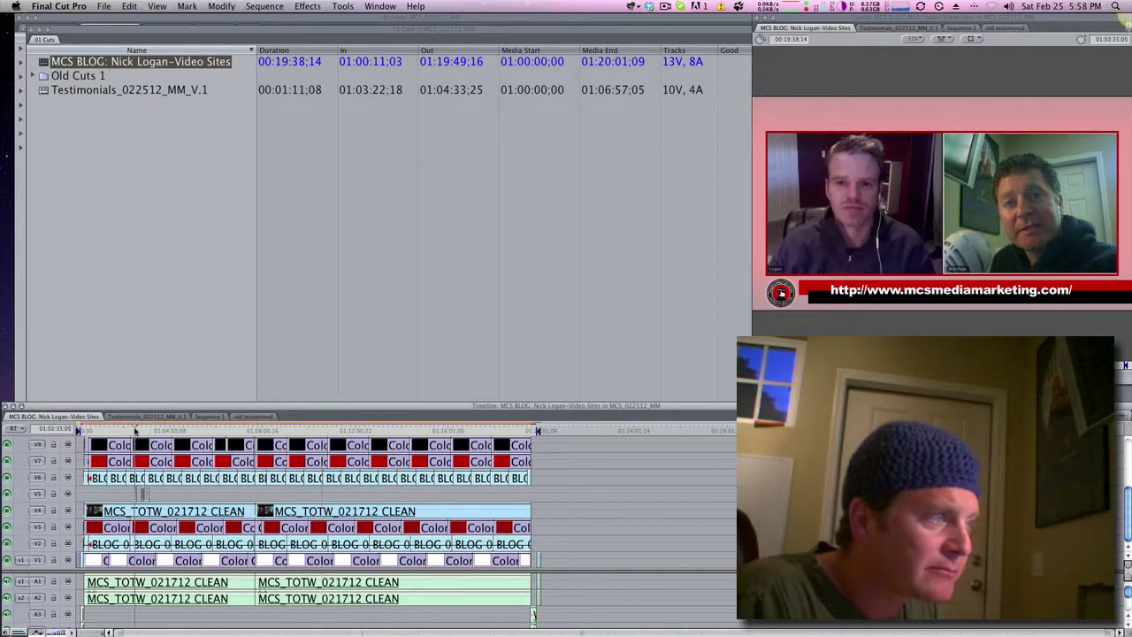
pyautogui.click(180, 430)
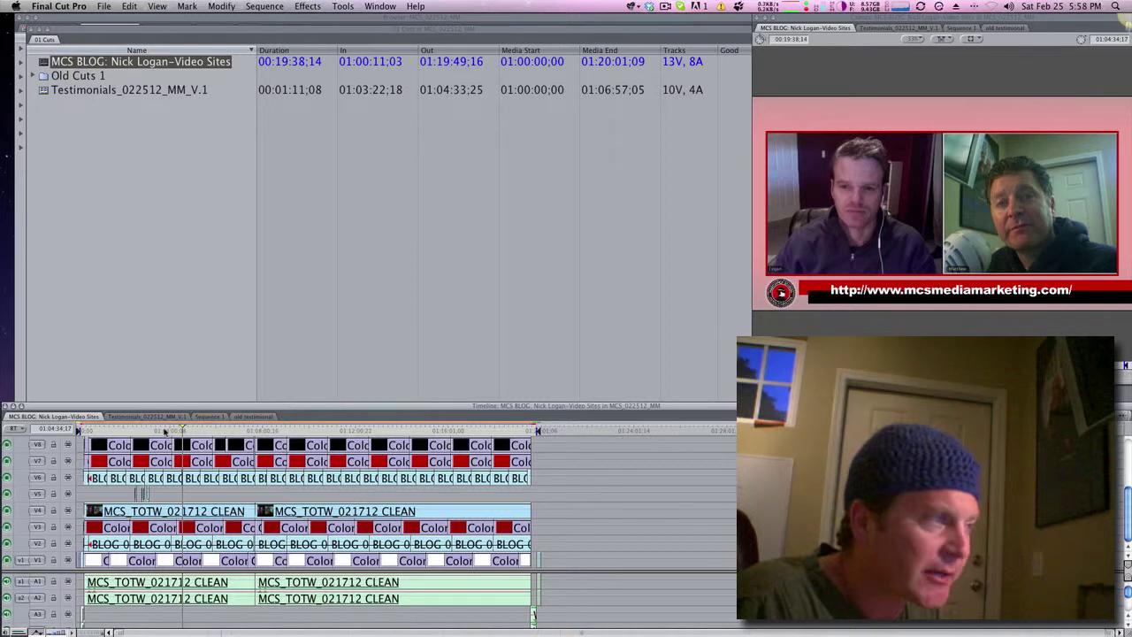
pyautogui.click(165, 431)
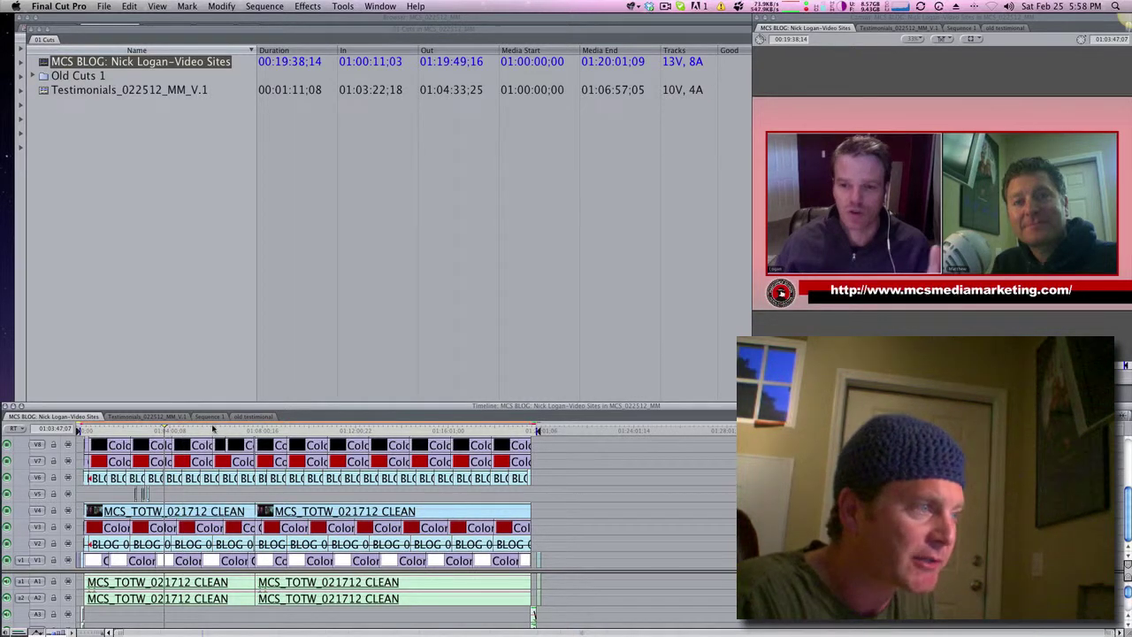
# Rename the MCS BLOG video sites sequence to MCS_BLOG_, the two speakers' first names joined by an ampersand, and _Vid-01_022512_MM_V.1
pyautogui.click(97, 62)
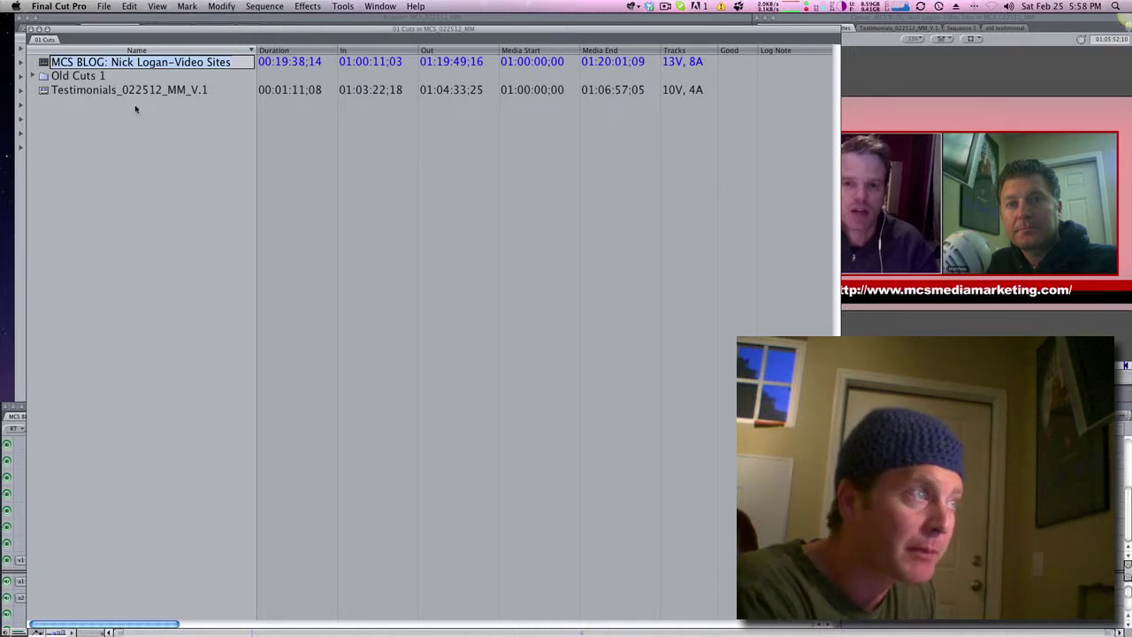
pyautogui.write('MCS')
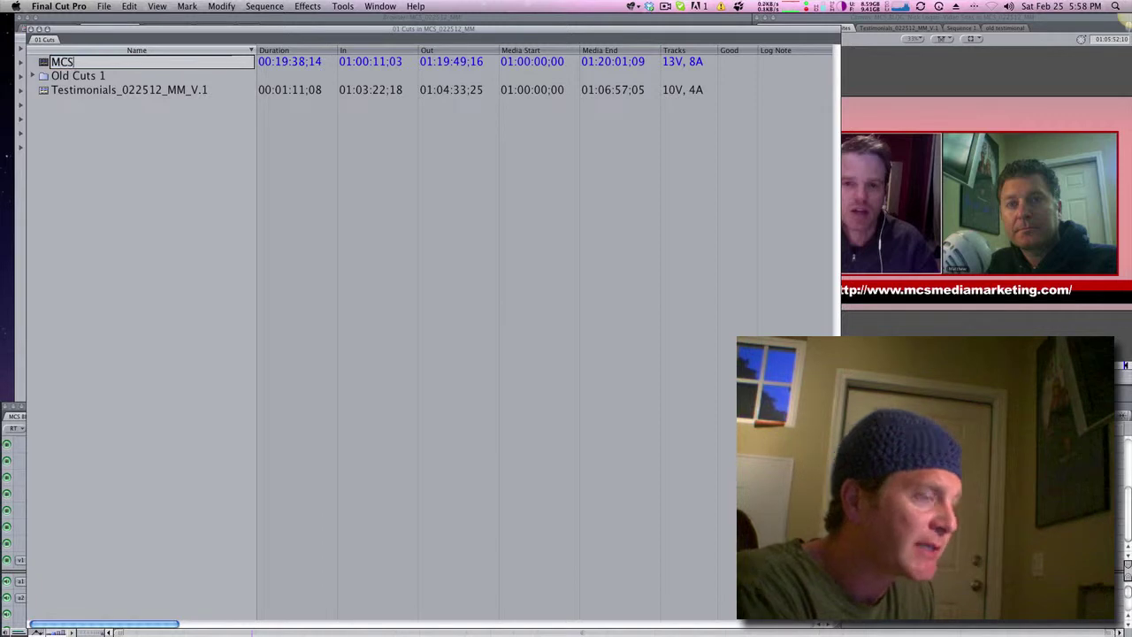
pyautogui.write('_B')
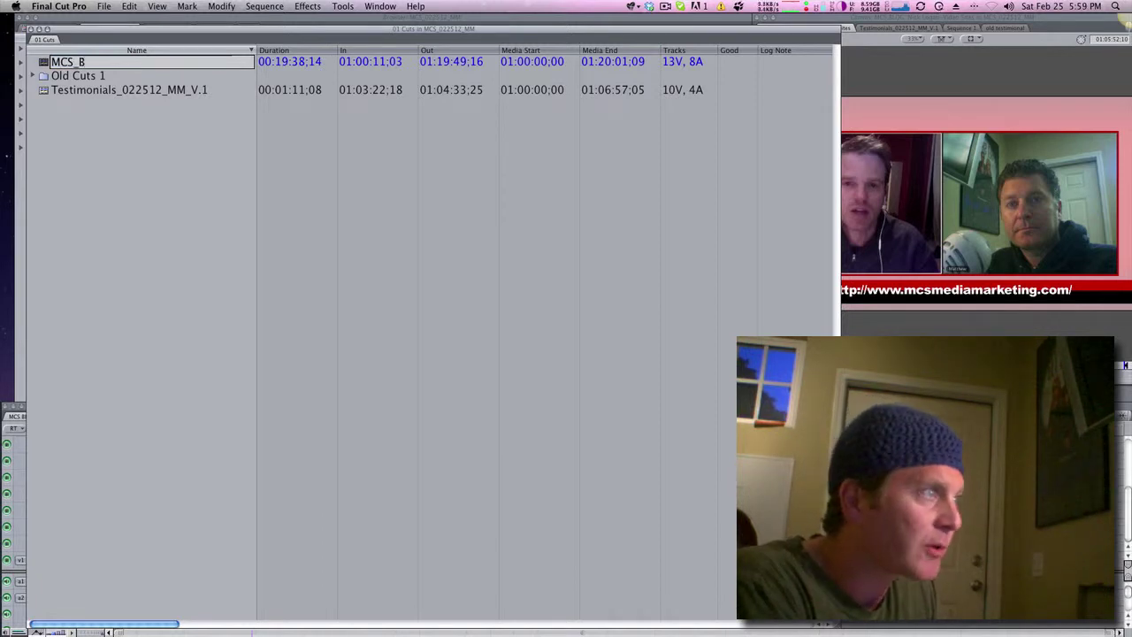
pyautogui.write('LOG_')
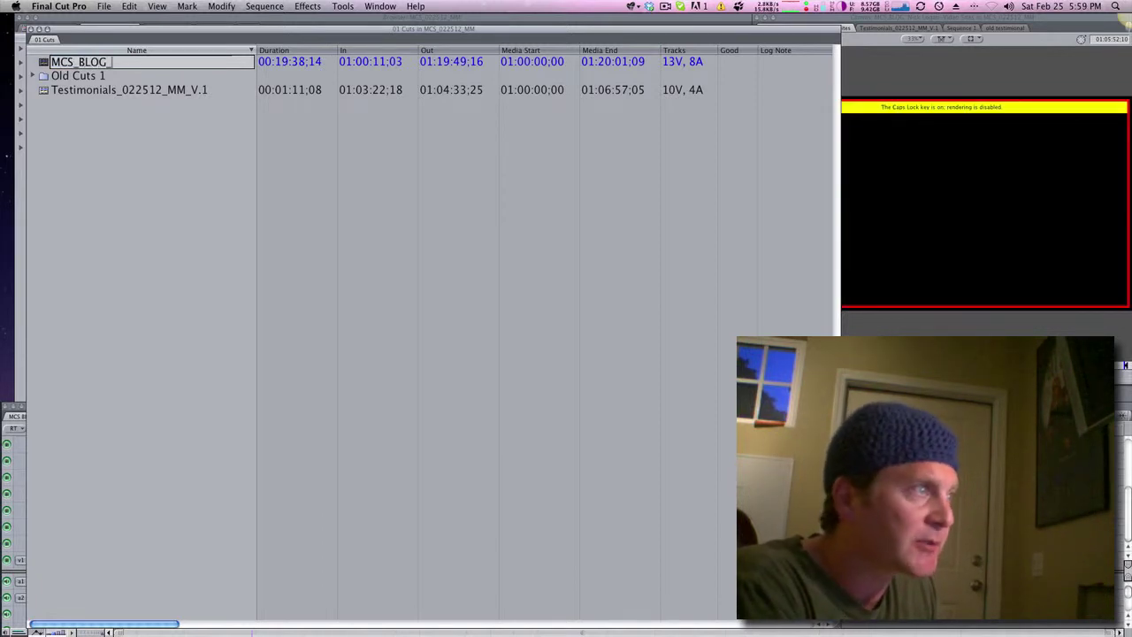
pyautogui.press('capslock')
pyautogui.write('N')
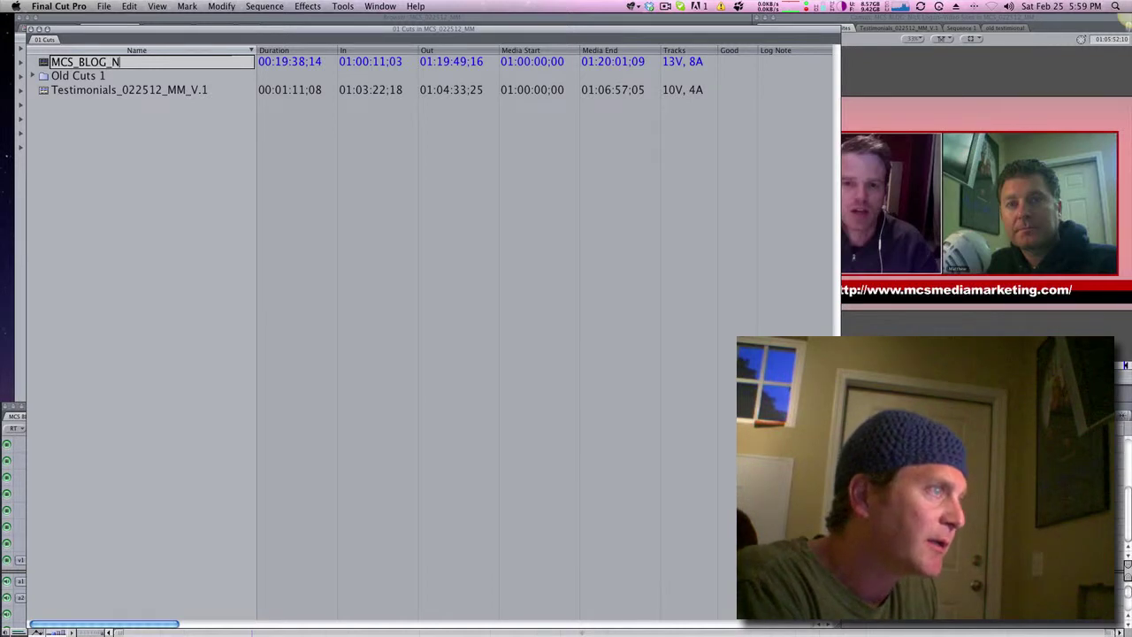
pyautogui.write('ick')
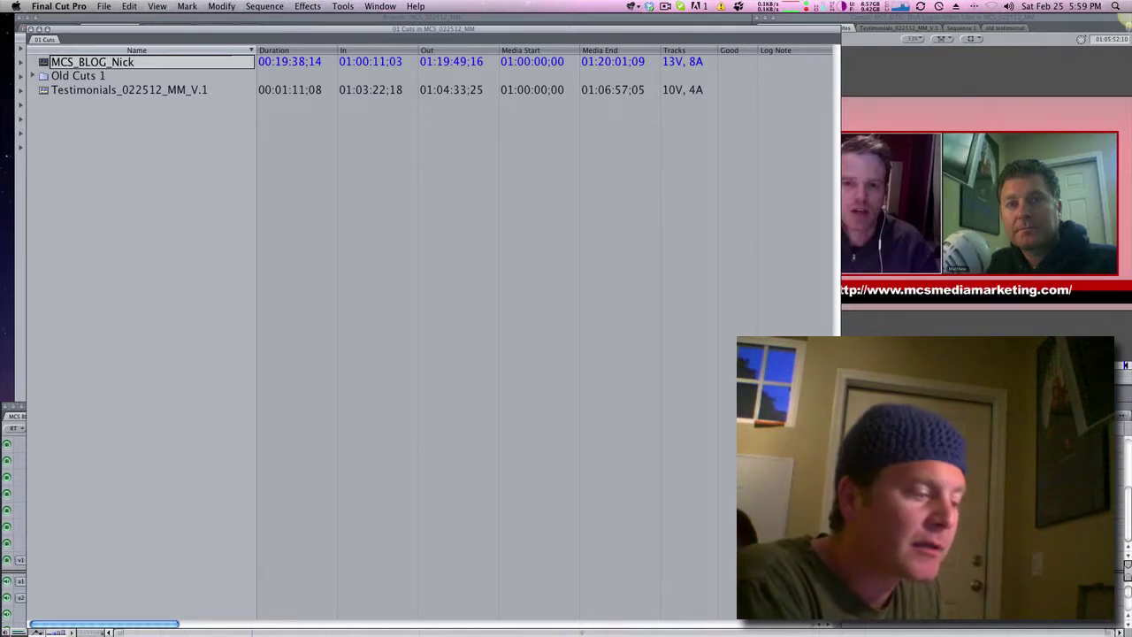
pyautogui.write('And')
pyautogui.press('BackSpace')
pyautogui.press('BackSpace')
pyautogui.press('BackSpace')
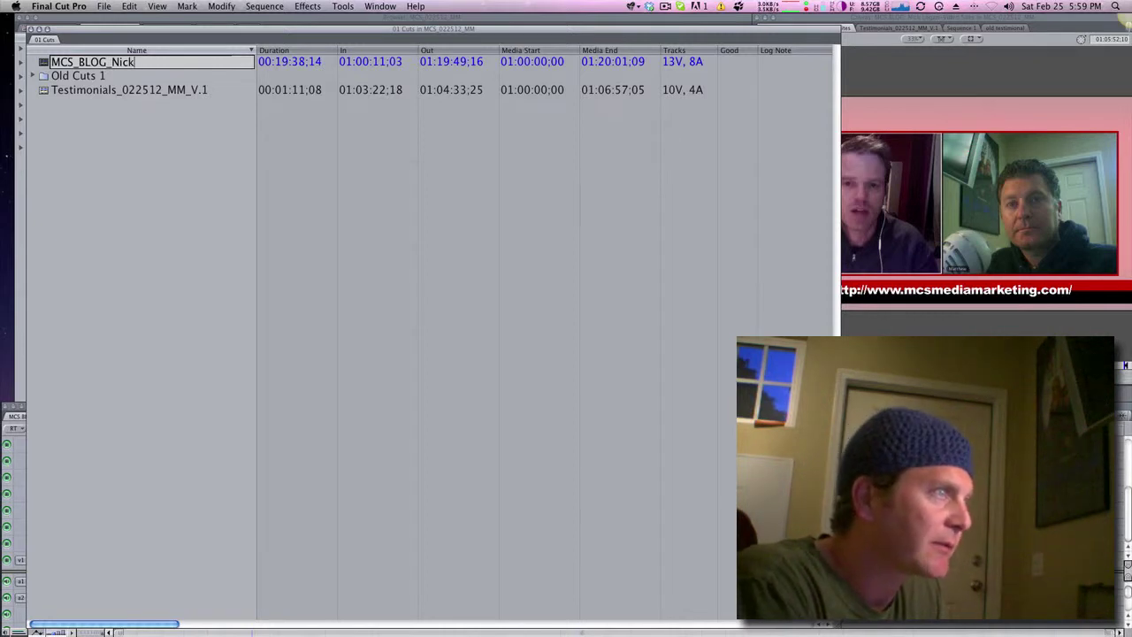
pyautogui.press('Return')
pyautogui.write('_Matt')
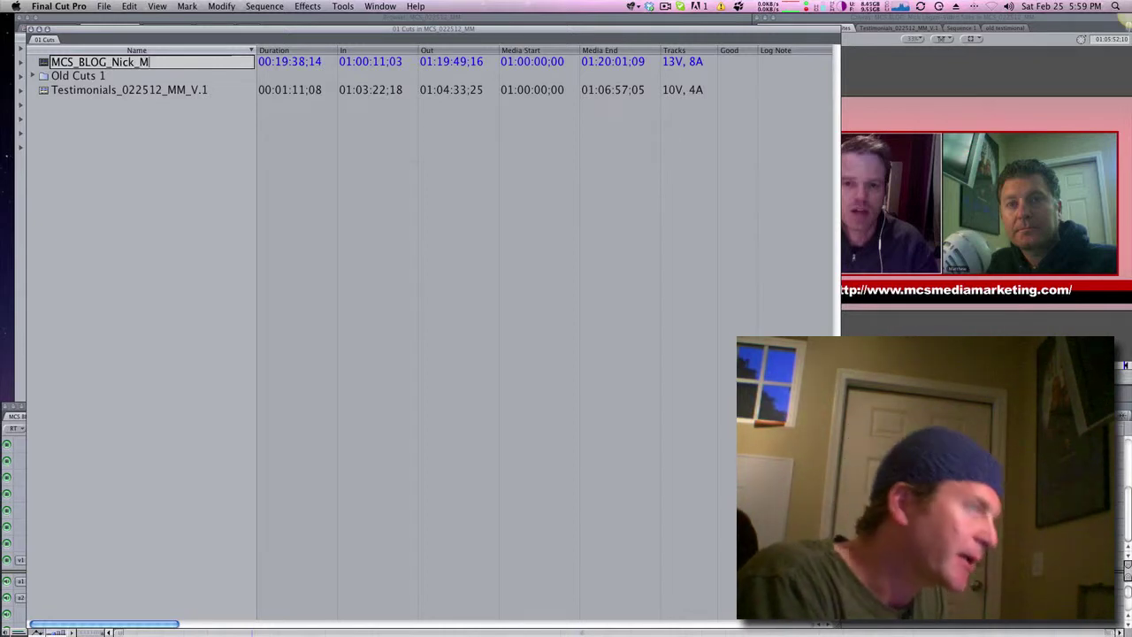
pyautogui.press('BackSpace')
pyautogui.press('BackSpace')
pyautogui.press('BackSpace')
pyautogui.press('BackSpace')
pyautogui.press('BackSpace')
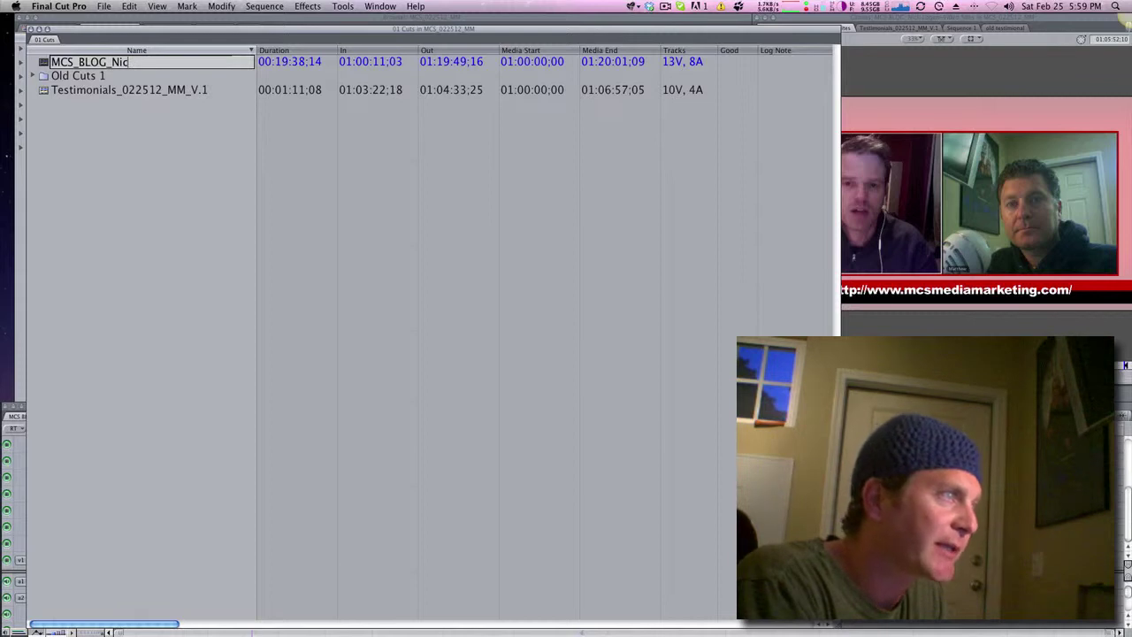
pyautogui.write('&')
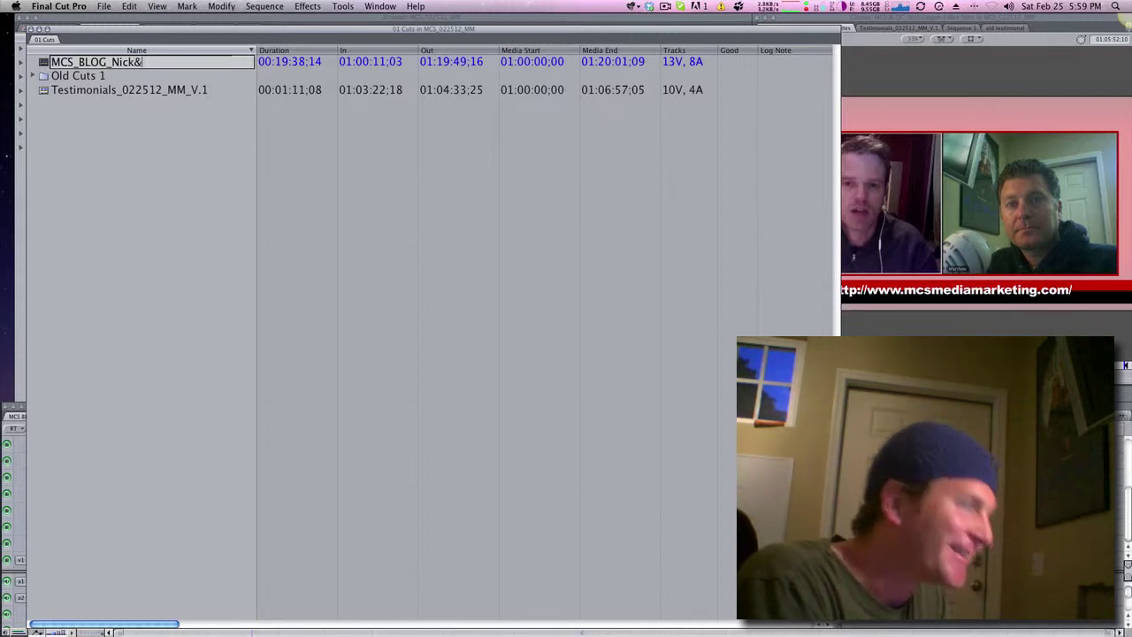
pyautogui.write('Matt_')
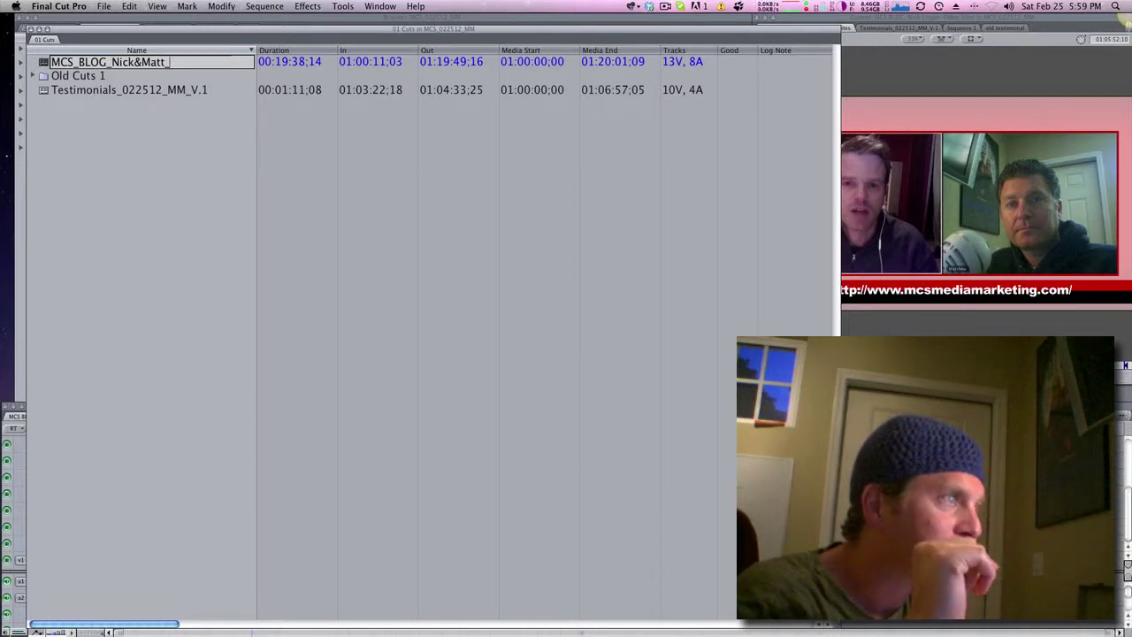
pyautogui.write('Vid')
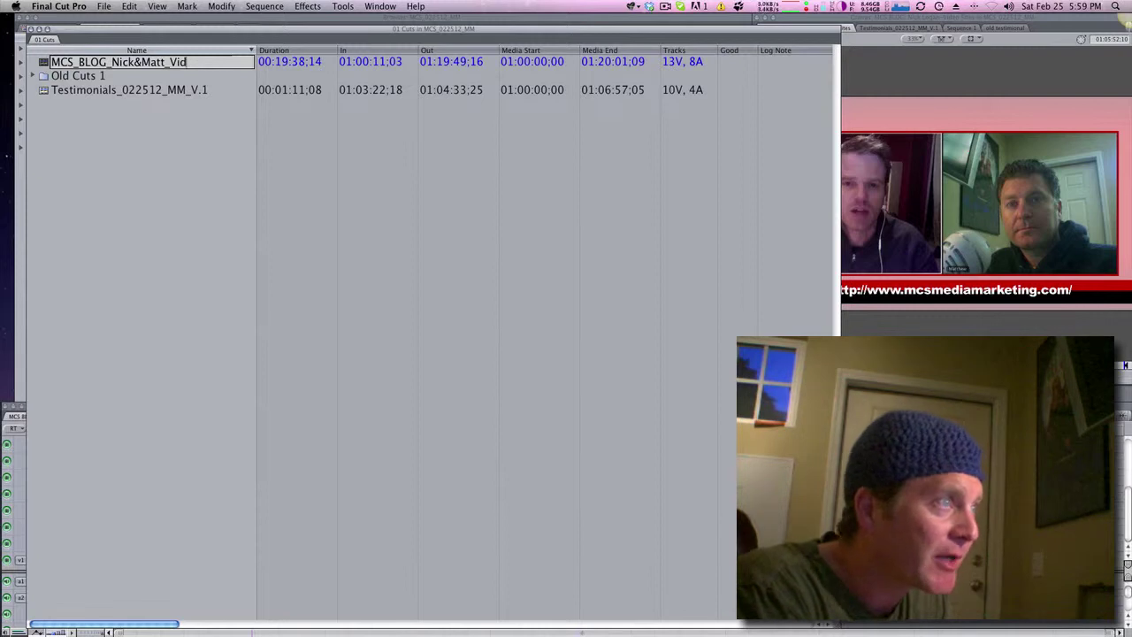
pyautogui.write('-01')
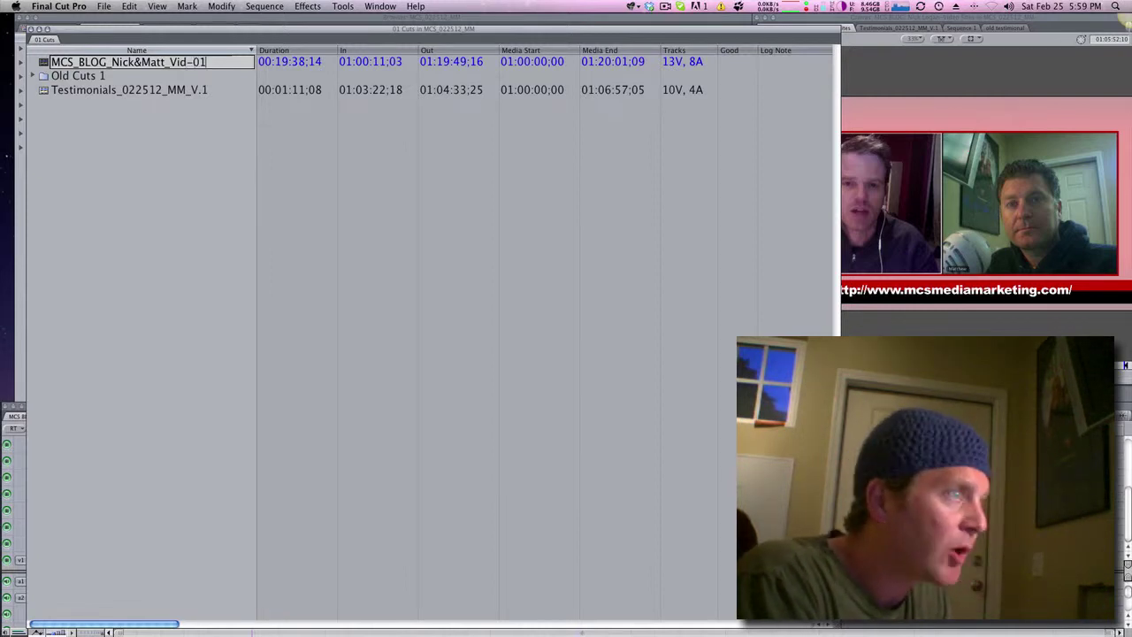
pyautogui.write('_')
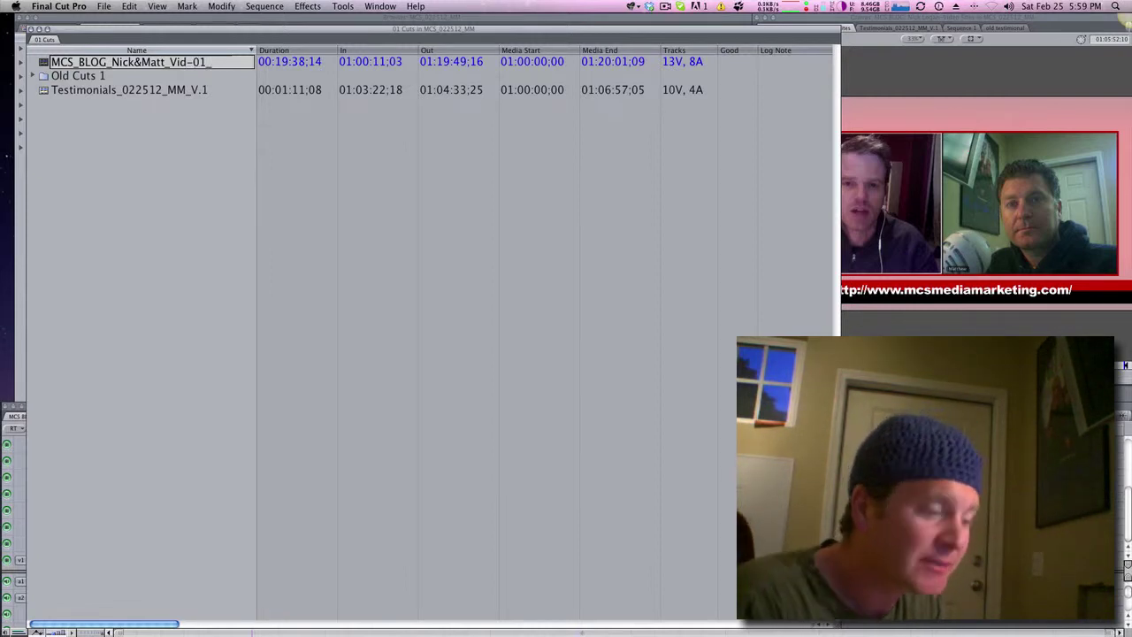
pyautogui.write('022512')
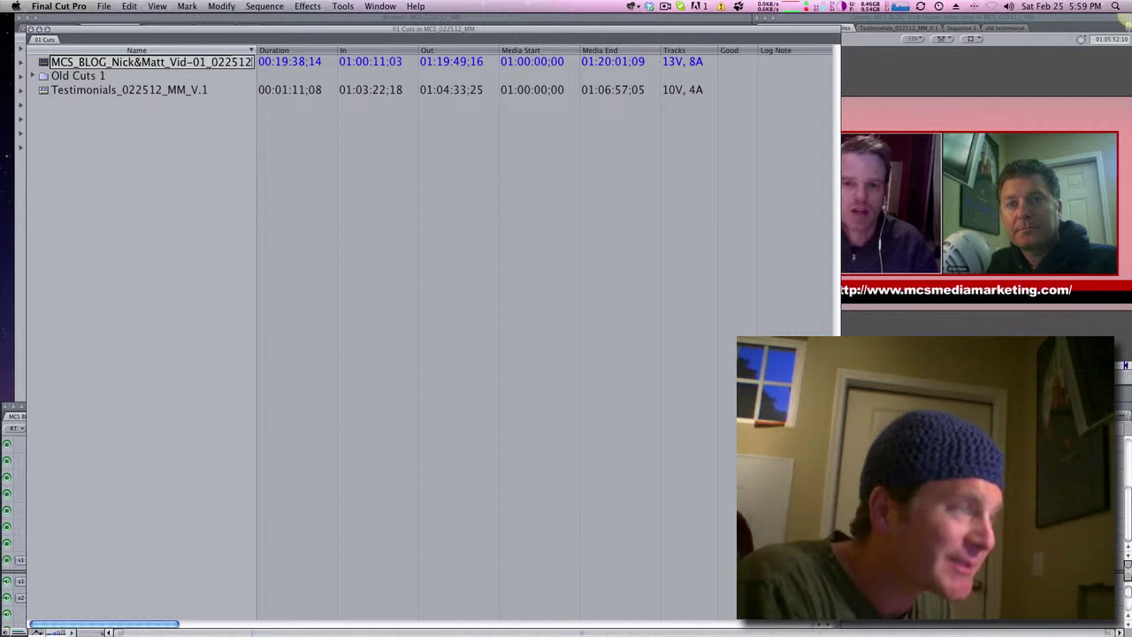
pyautogui.write('_')
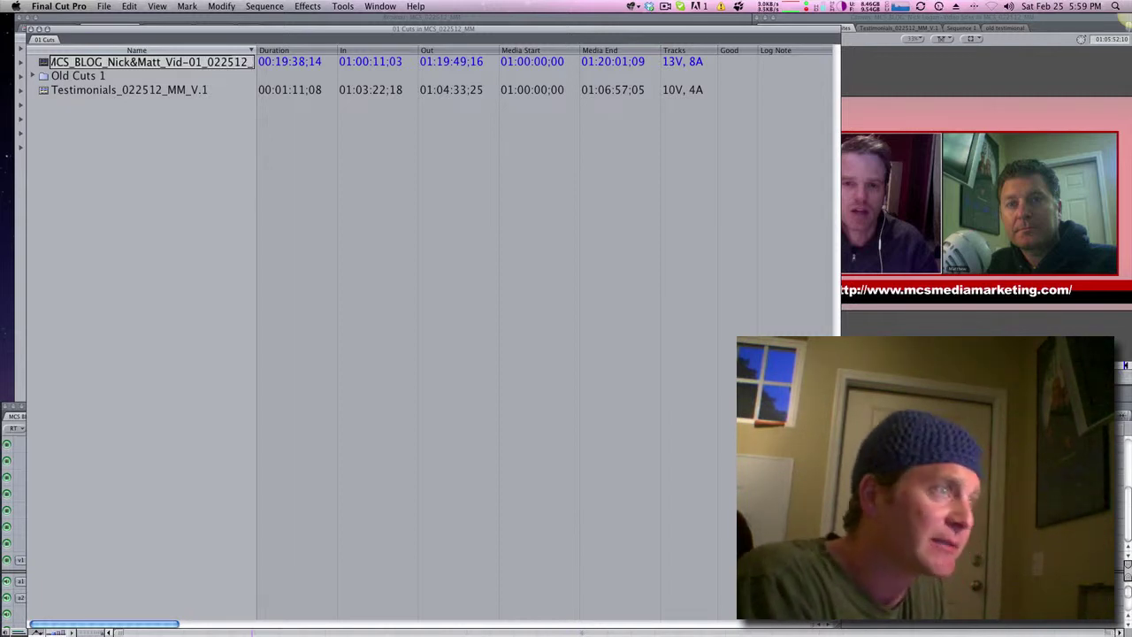
pyautogui.write('MM_V.1')
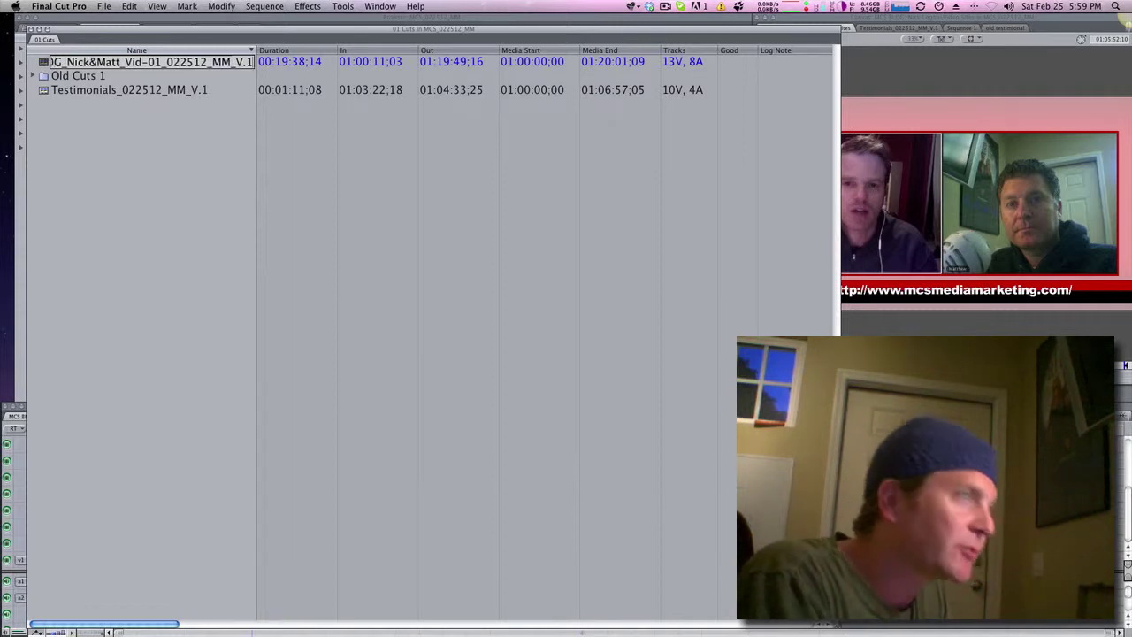
pyautogui.press('Return')
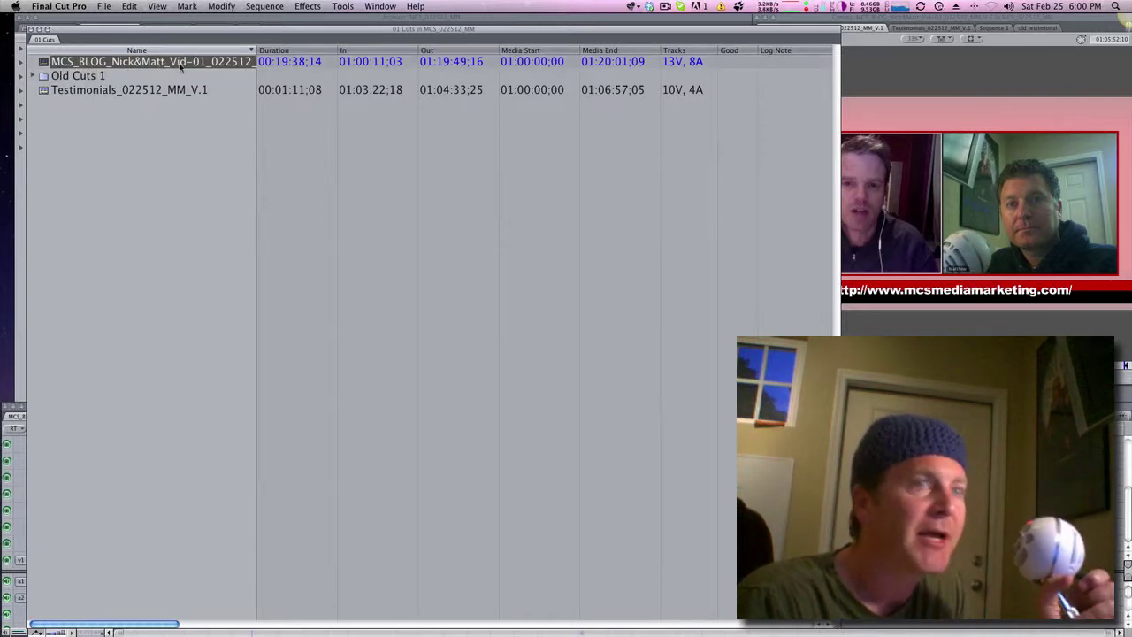
# Check that the renamed blog sequence's full name ends in _MM_V.1, and close the 01 Cuts bin window
pyautogui.click(235, 65)
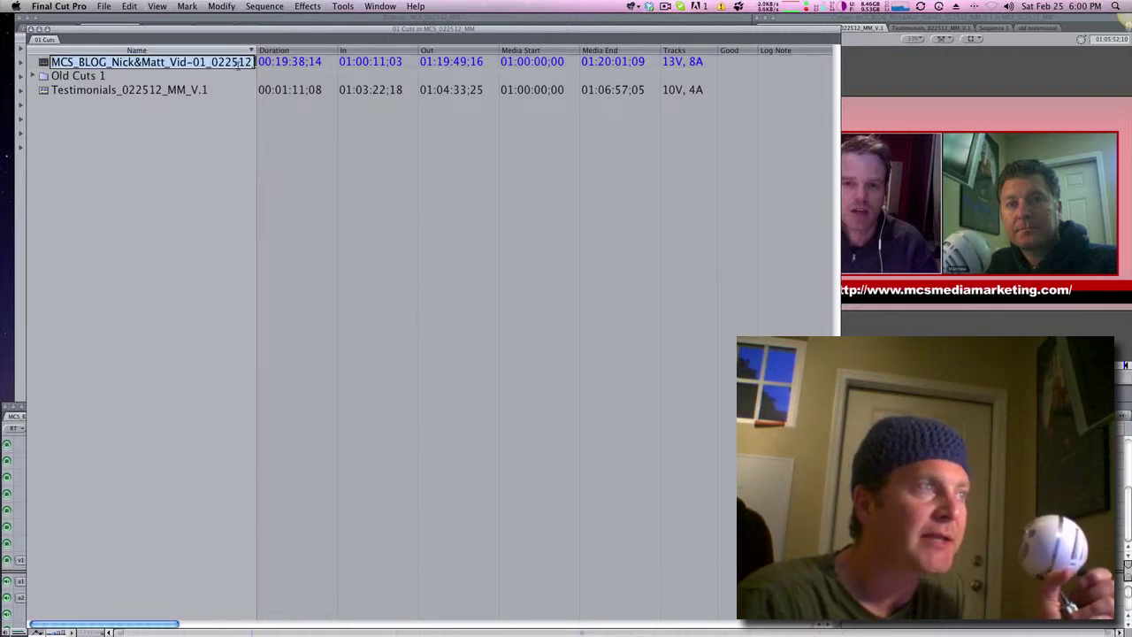
pyautogui.write('_MM_V.1')
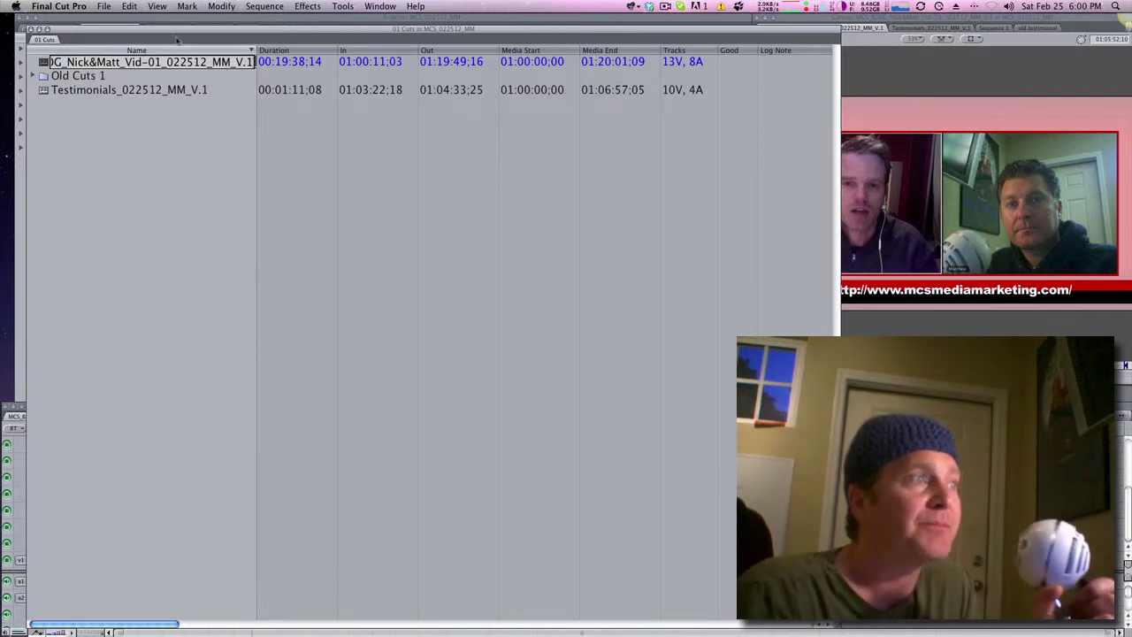
pyautogui.press('Return')
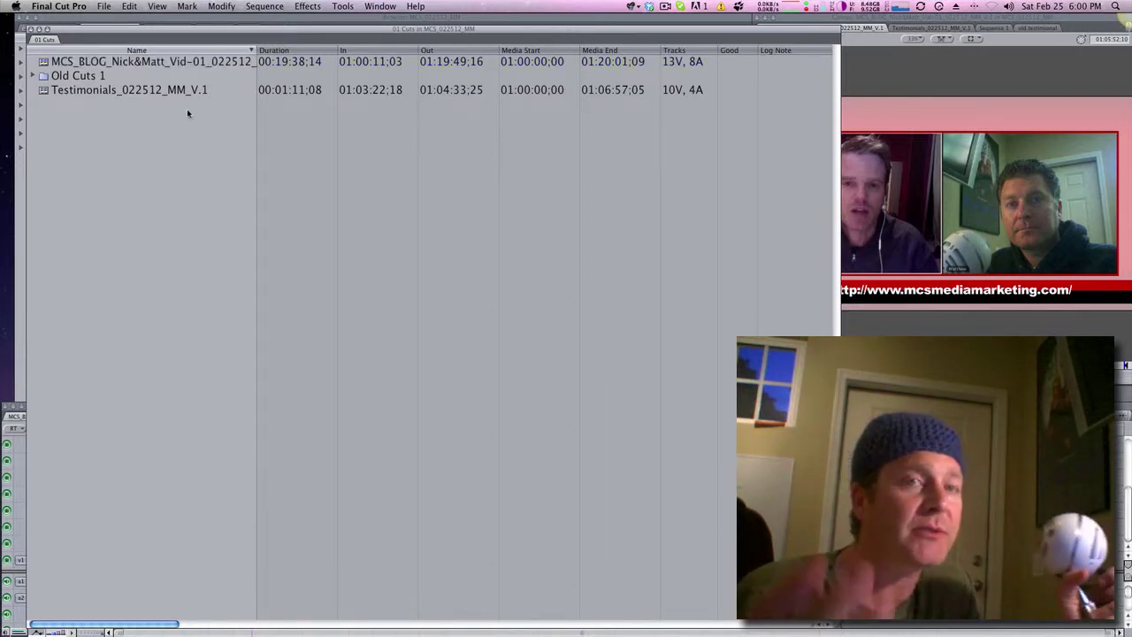
pyautogui.click(31, 29)
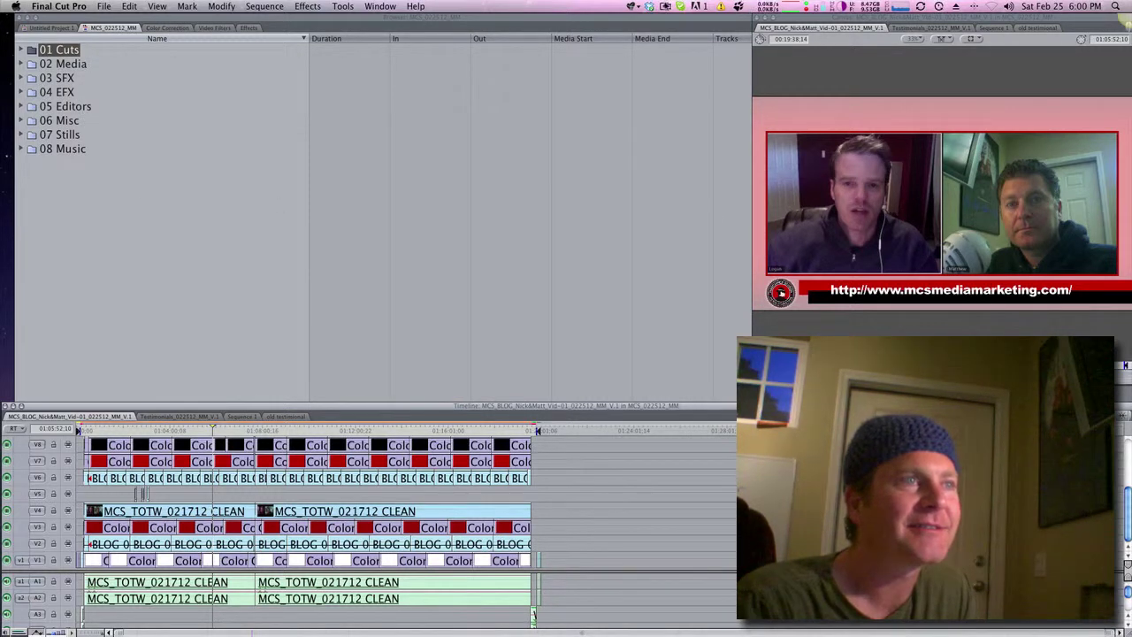
pyautogui.click(666, 6)
pyautogui.click(673, 32)
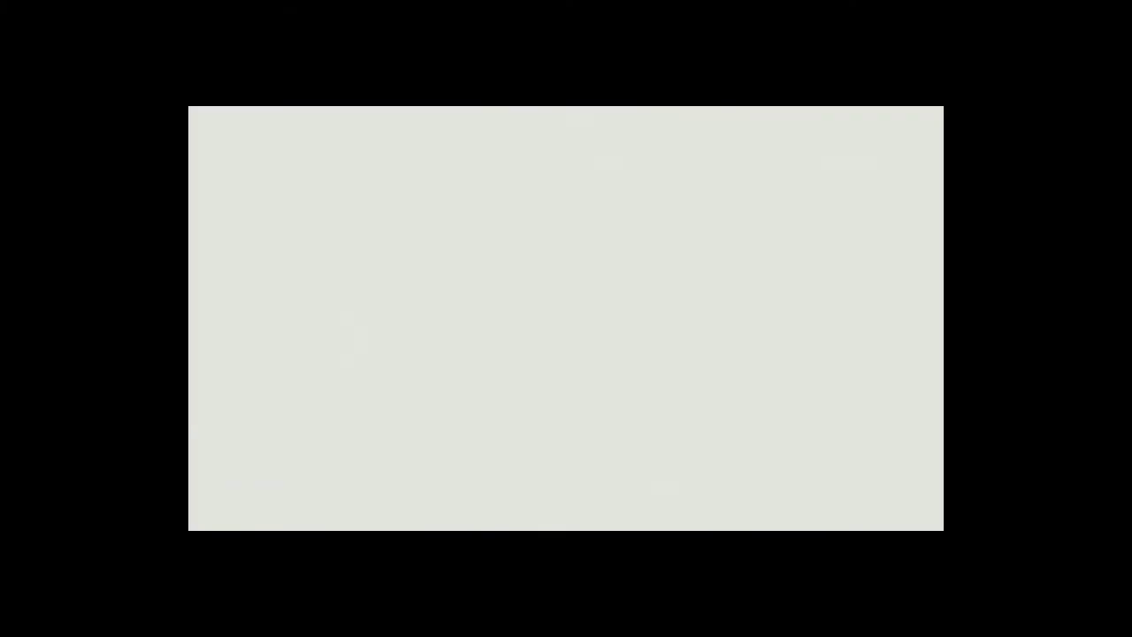